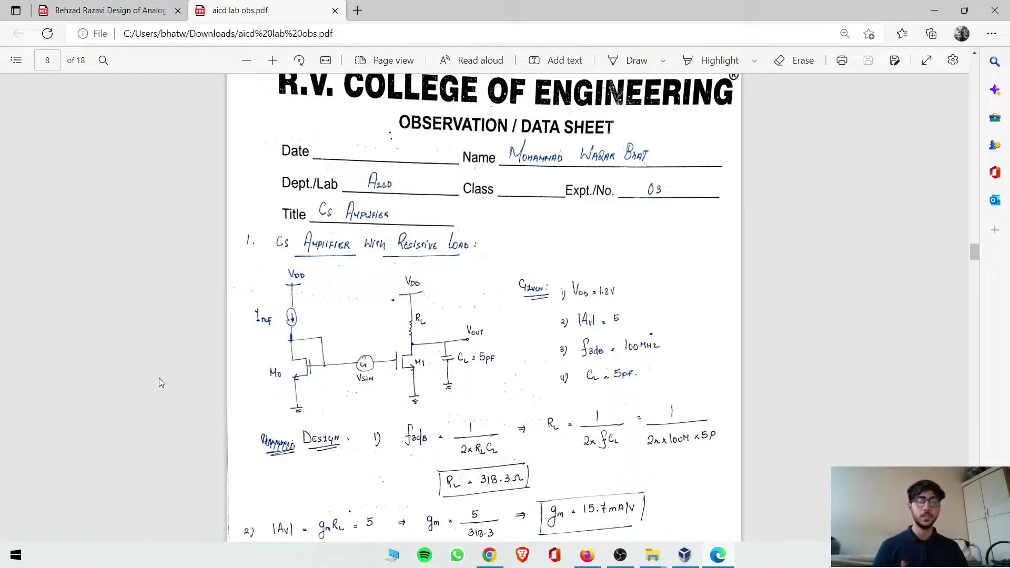
Step: Review the handwritten design of the CS amplifier with resistive load, from given specifications to transistor sizing and AC analysis
{"action": "scroll", "coordinate": [256, 394], "scroll_direction": "down", "scroll_amount": 3}
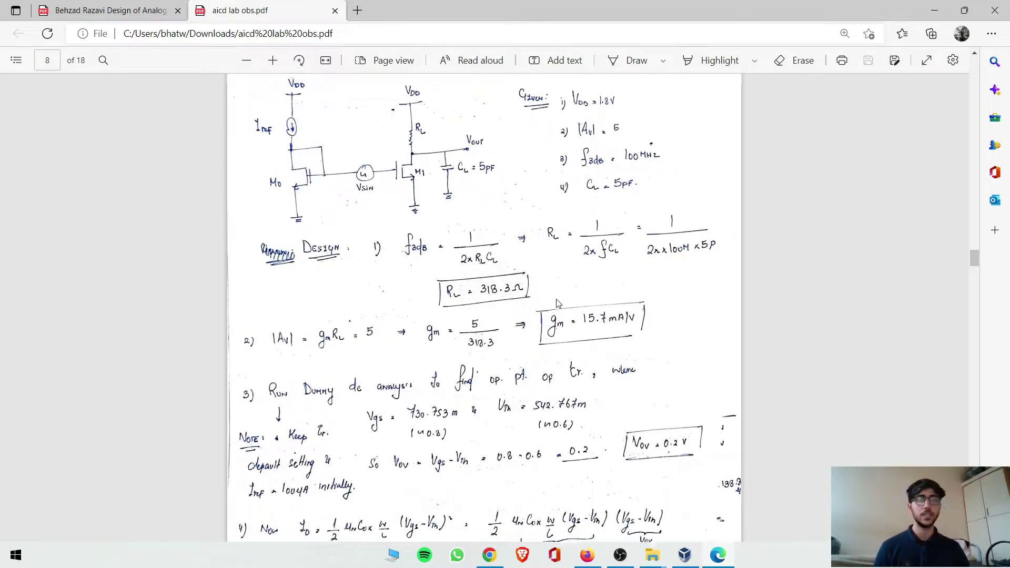
{"action": "scroll", "coordinate": [558, 303], "scroll_direction": "up", "scroll_amount": 2}
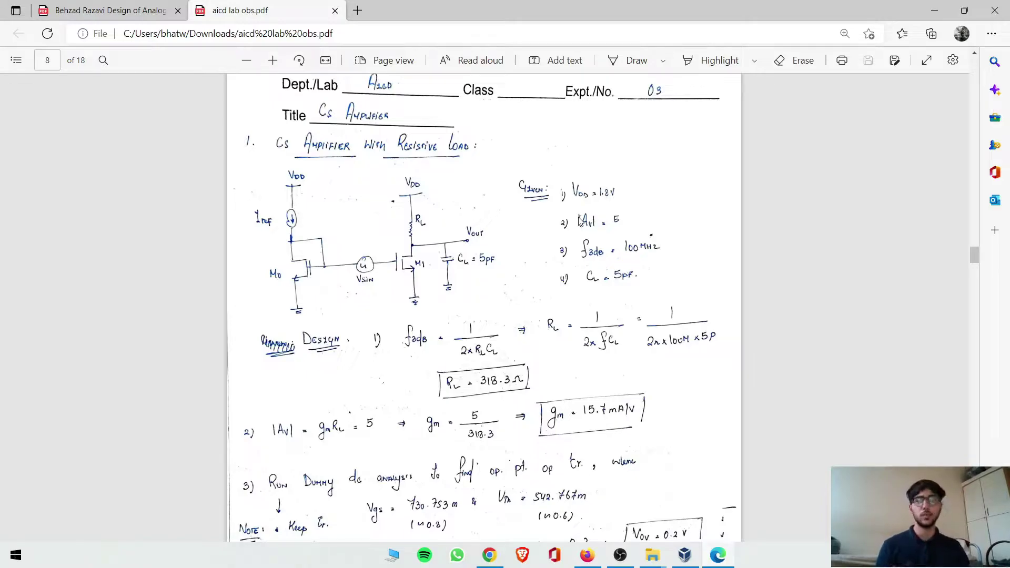
{"action": "scroll", "coordinate": [579, 242], "scroll_direction": "down", "scroll_amount": 3}
{"action": "scroll", "coordinate": [545, 274], "scroll_direction": "up", "scroll_amount": 3}
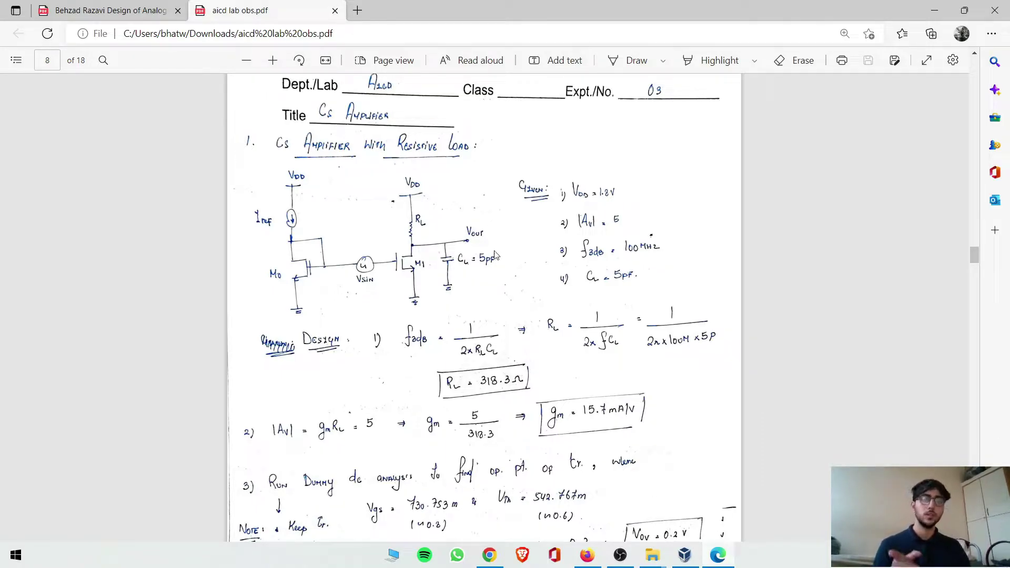
{"action": "scroll", "coordinate": [436, 246], "scroll_direction": "down", "scroll_amount": 20}
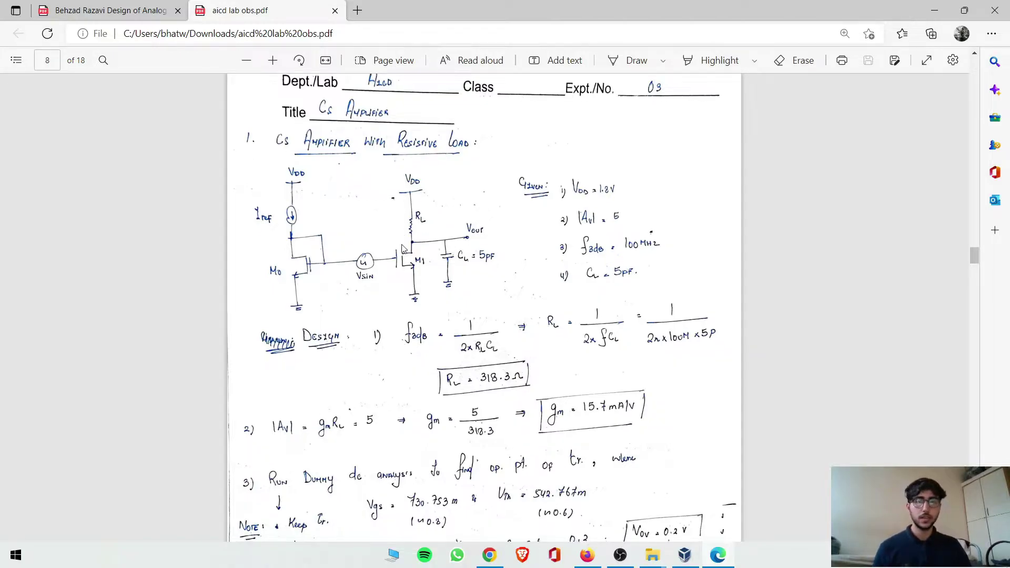
{"action": "scroll", "coordinate": [432, 272], "scroll_direction": "down", "scroll_amount": 15}
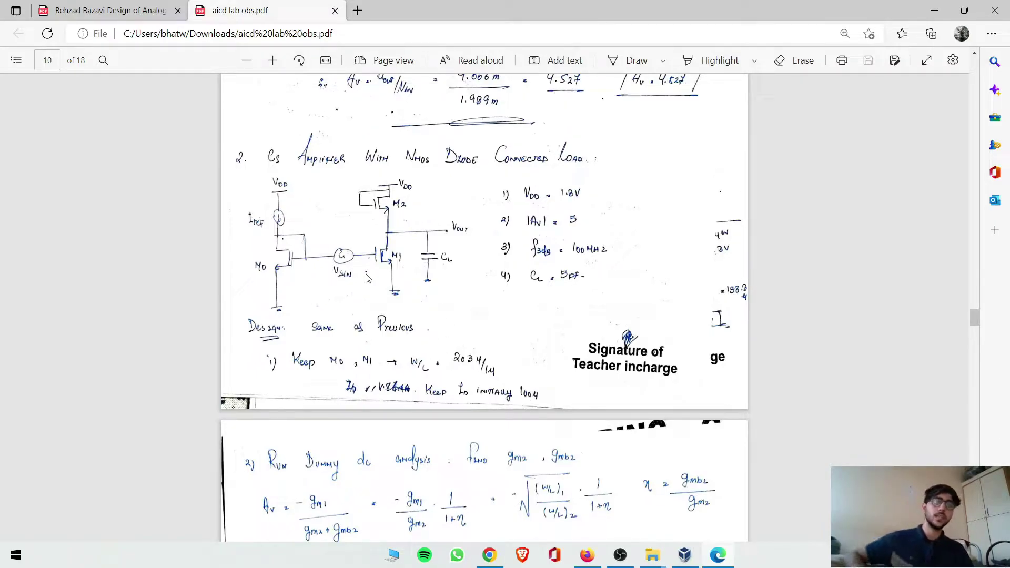
{"action": "scroll", "coordinate": [367, 278], "scroll_direction": "up", "scroll_amount": 10}
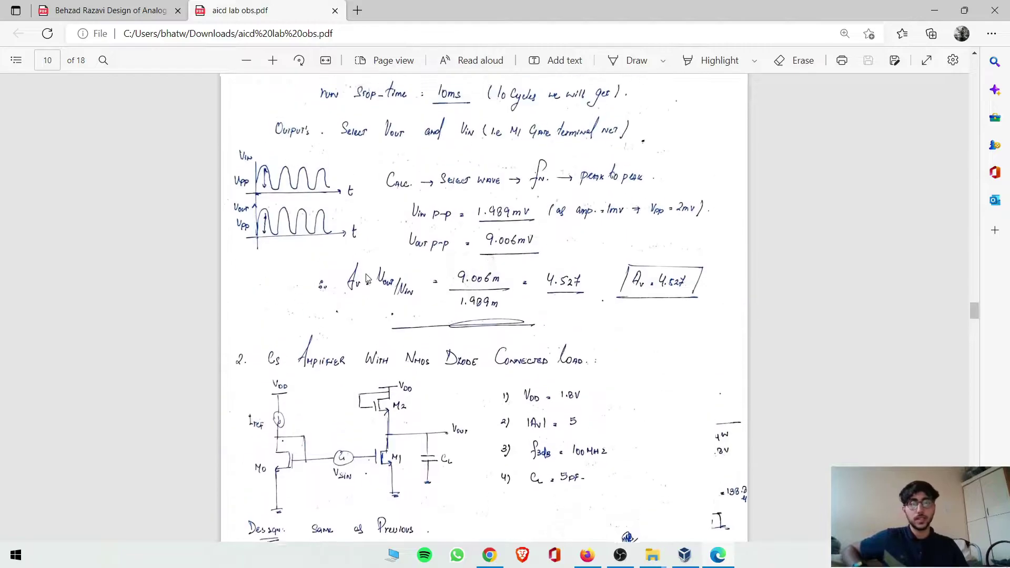
{"action": "scroll", "coordinate": [395, 299], "scroll_direction": "up", "scroll_amount": 15}
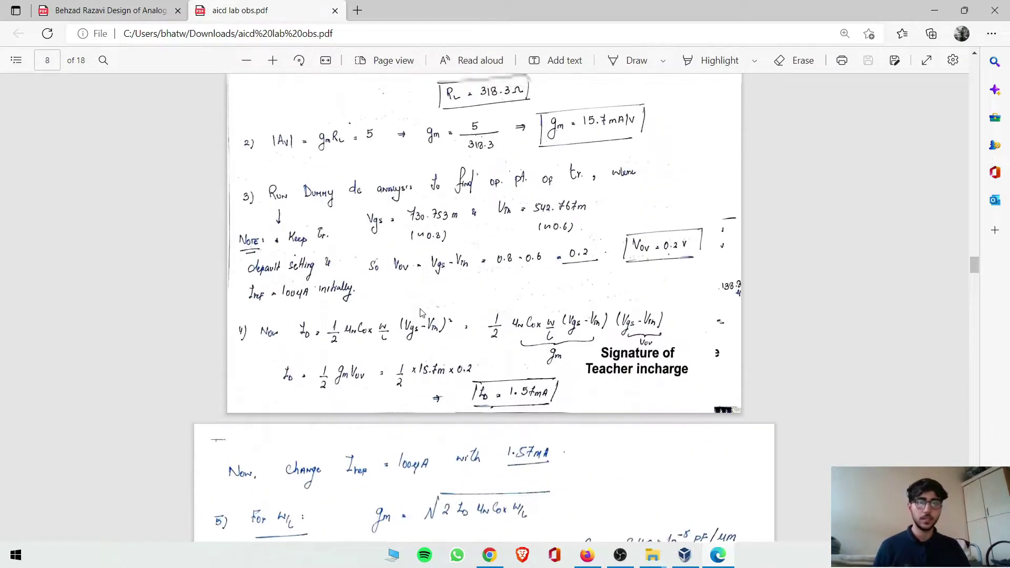
{"action": "scroll", "coordinate": [485, 367], "scroll_direction": "down", "scroll_amount": 15}
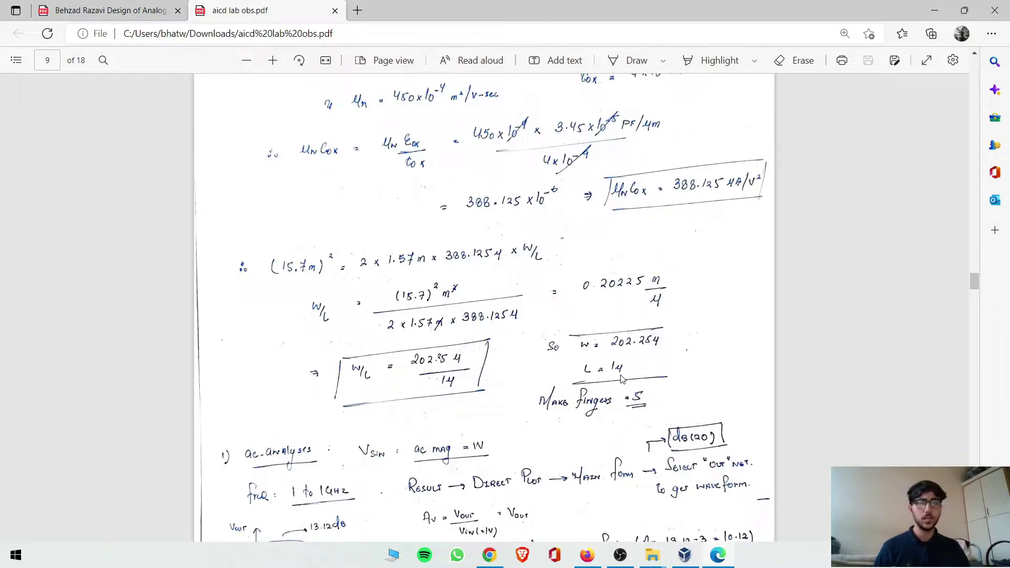
{"action": "scroll", "coordinate": [610, 374], "scroll_direction": "down", "scroll_amount": 5}
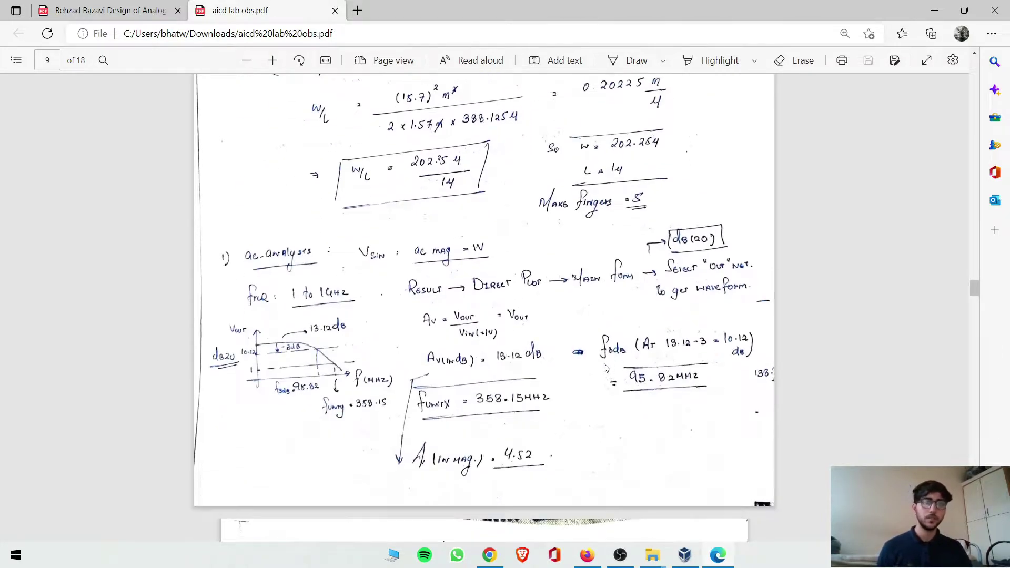
{"action": "scroll", "coordinate": [538, 340], "scroll_direction": "down", "scroll_amount": 9}
Step: Read the notes on the CS amplifier with NMOS diode-connected load, including the parametric procedure for finding M2's width
{"action": "scroll", "coordinate": [538, 340], "scroll_direction": "down", "scroll_amount": 20}
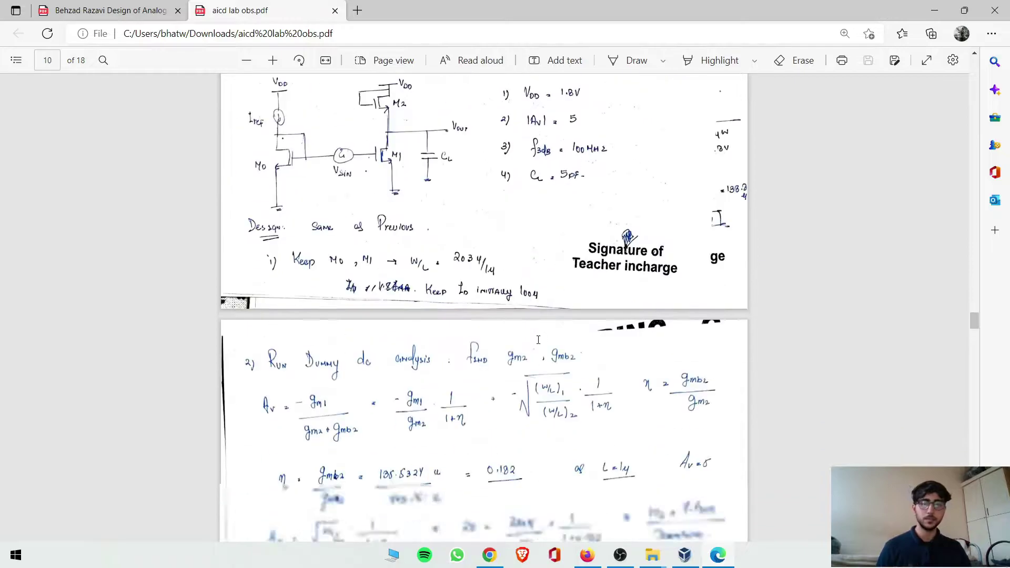
{"action": "scroll", "coordinate": [347, 319], "scroll_direction": "down", "scroll_amount": 8}
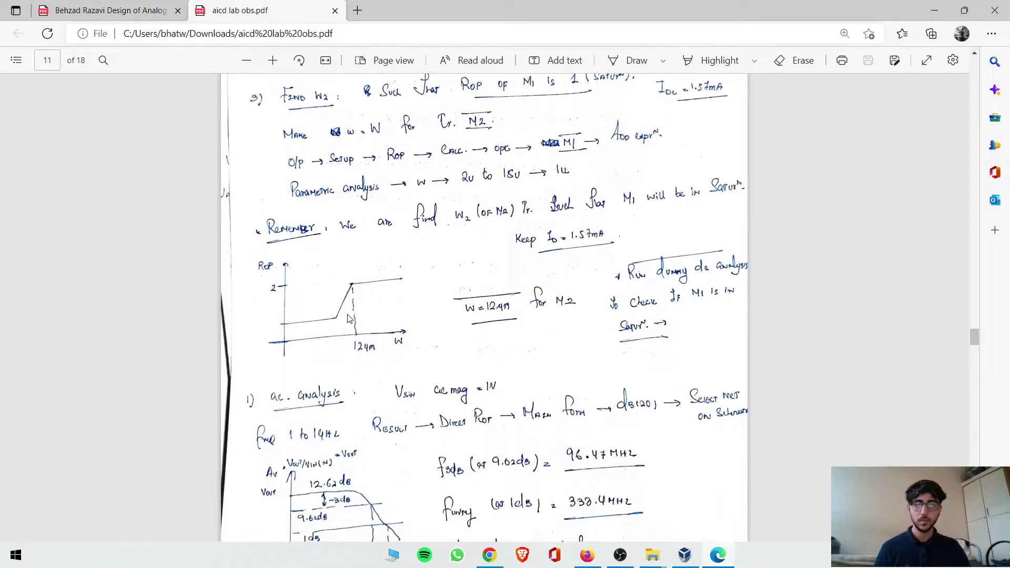
{"action": "scroll", "coordinate": [347, 318], "scroll_direction": "down", "scroll_amount": 3}
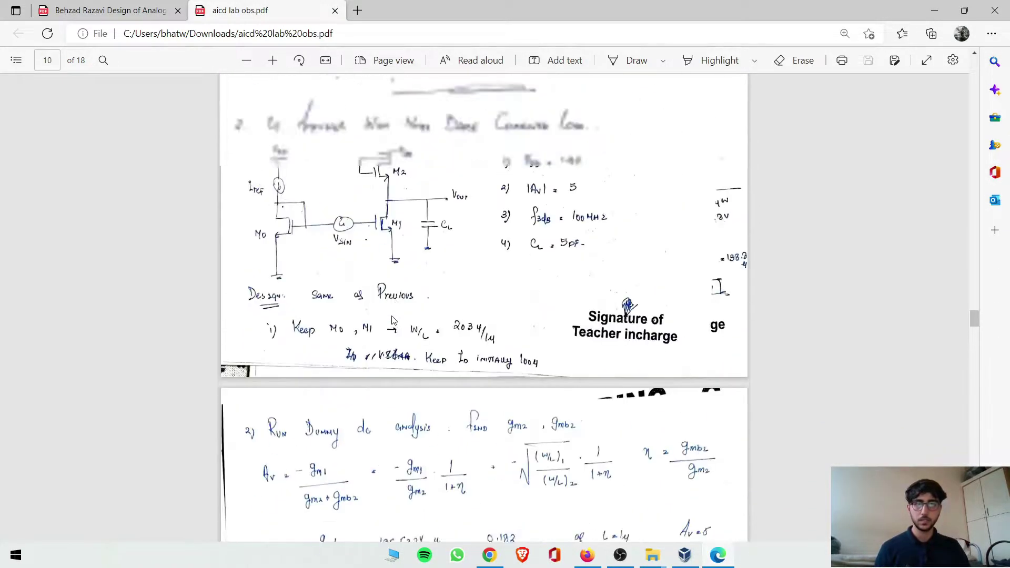
{"action": "scroll", "coordinate": [392, 320], "scroll_direction": "down", "scroll_amount": 3}
{"action": "scroll", "coordinate": [392, 320], "scroll_direction": "down", "scroll_amount": 1}
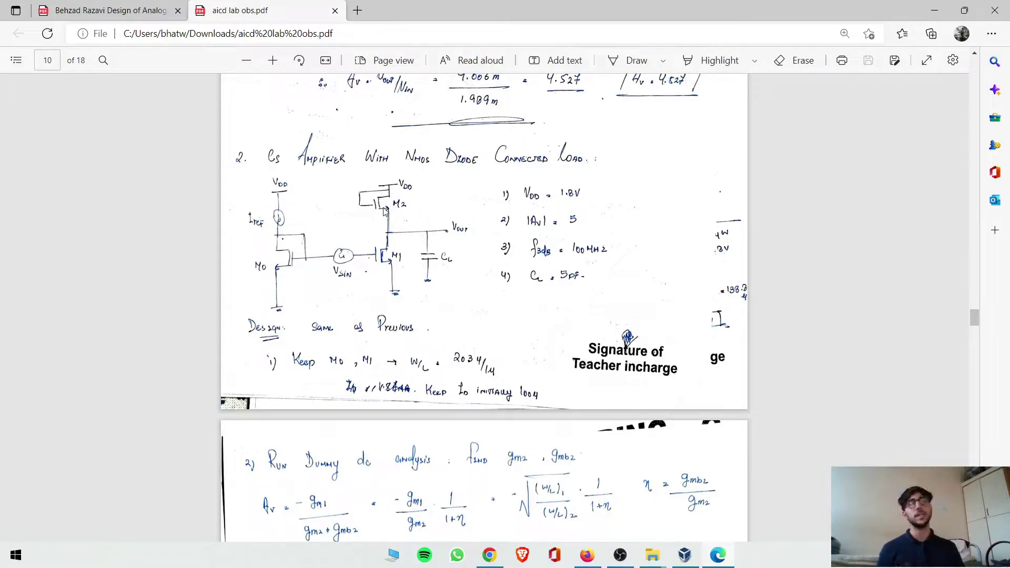
{"action": "scroll", "coordinate": [344, 187], "scroll_direction": "down", "scroll_amount": 2}
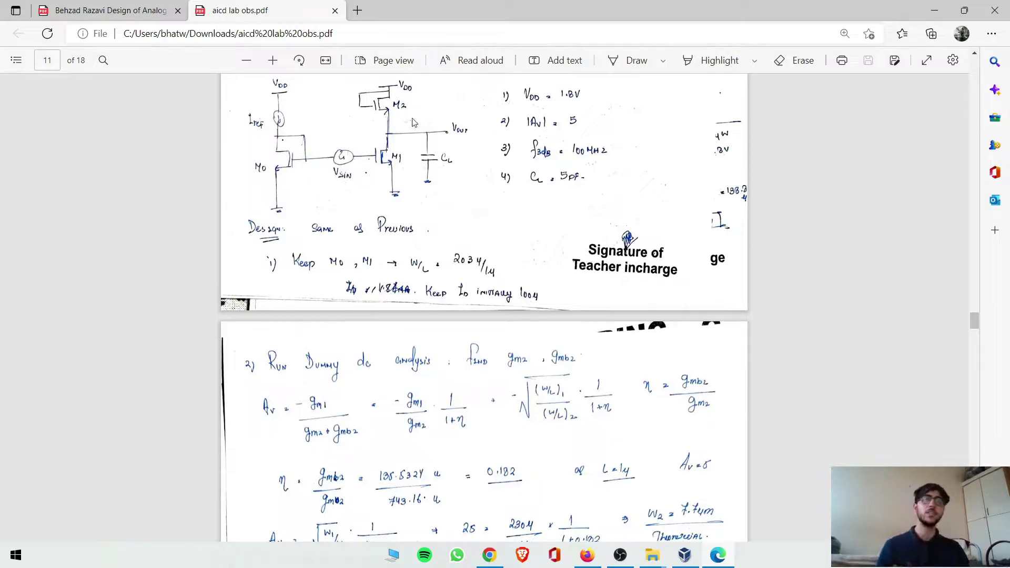
{"action": "scroll", "coordinate": [381, 221], "scroll_direction": "down", "scroll_amount": 8}
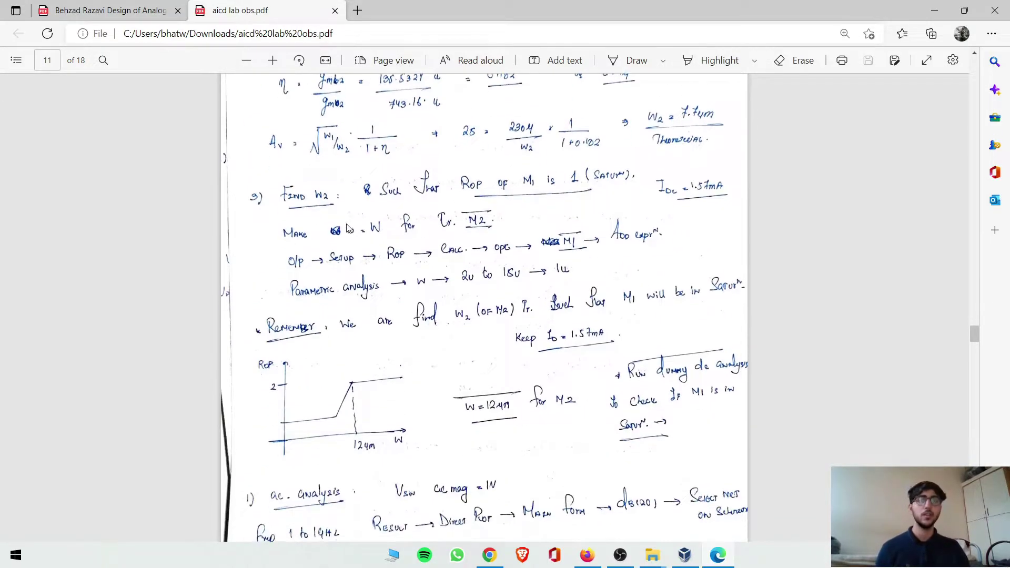
{"action": "scroll", "coordinate": [387, 221], "scroll_direction": "up", "scroll_amount": 10}
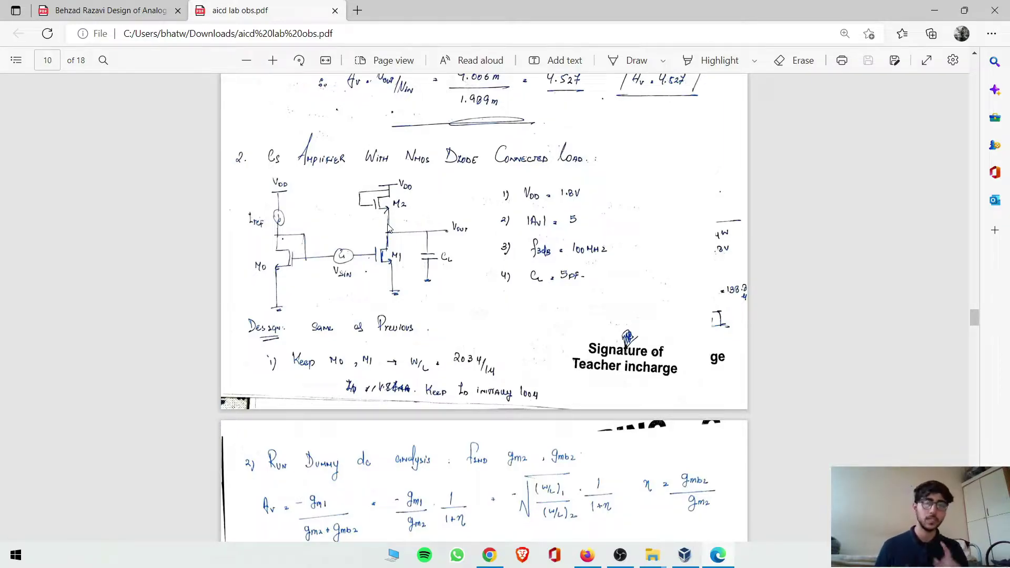
{"action": "scroll", "coordinate": [388, 227], "scroll_direction": "down", "scroll_amount": 12}
{"action": "scroll", "coordinate": [339, 232], "scroll_direction": "up", "scroll_amount": 4}
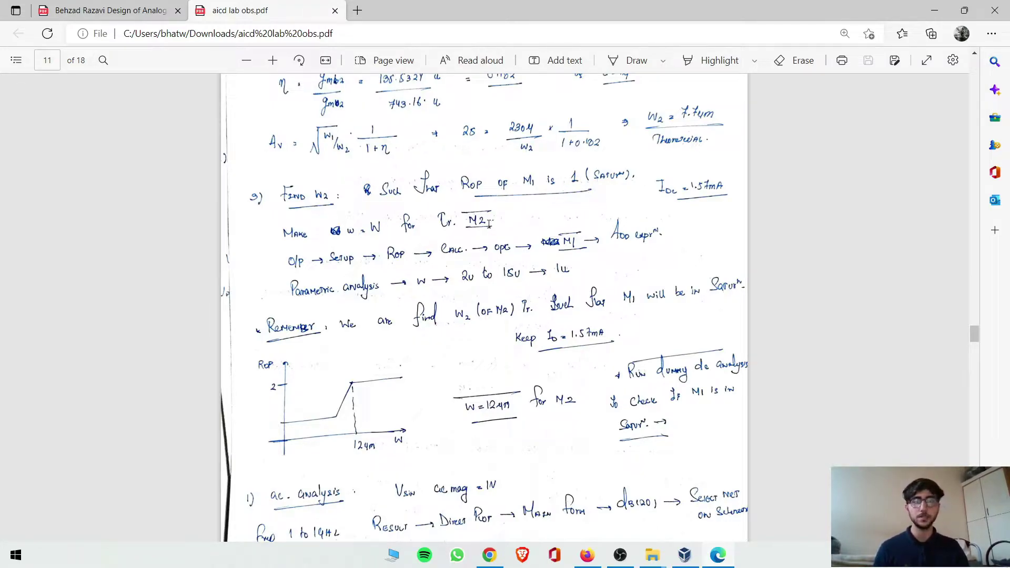
Step: Recheck the resistive-load derivation of gm, drain current and W/L against the diode-connected load's design steps
{"action": "scroll", "coordinate": [507, 257], "scroll_direction": "up", "scroll_amount": 15}
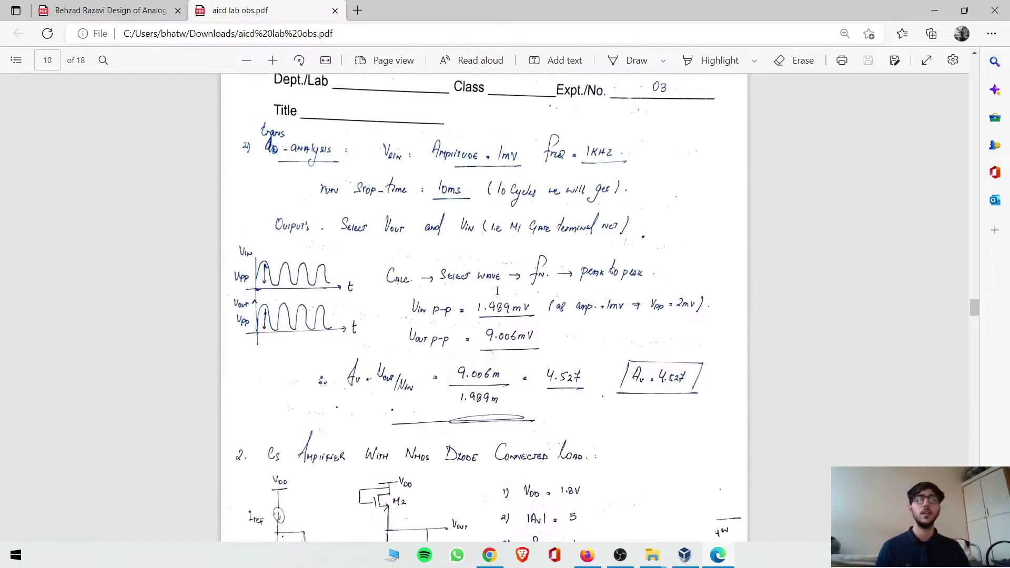
{"action": "scroll", "coordinate": [498, 305], "scroll_direction": "up", "scroll_amount": 10}
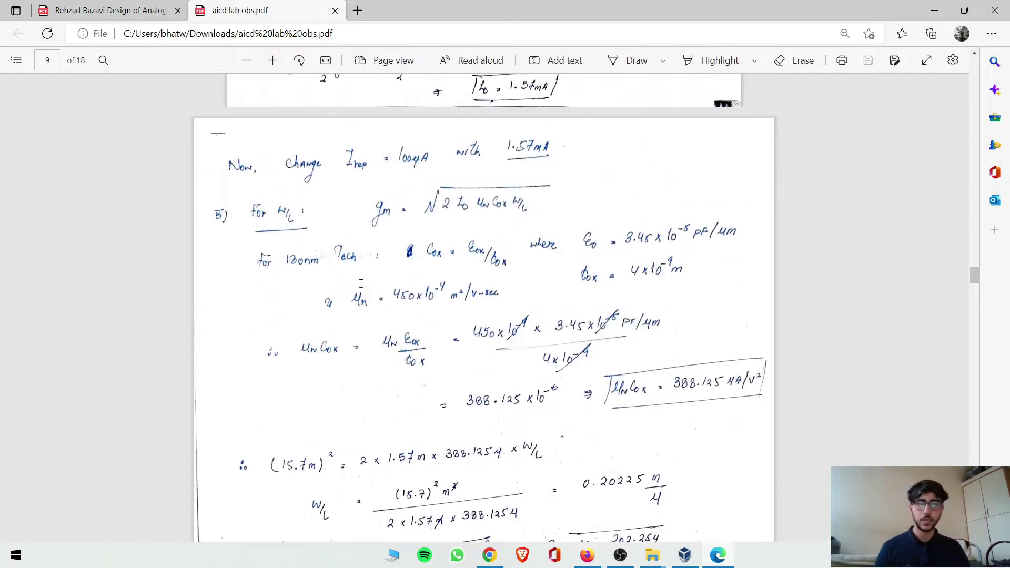
{"action": "scroll", "coordinate": [464, 233], "scroll_direction": "up", "scroll_amount": 1}
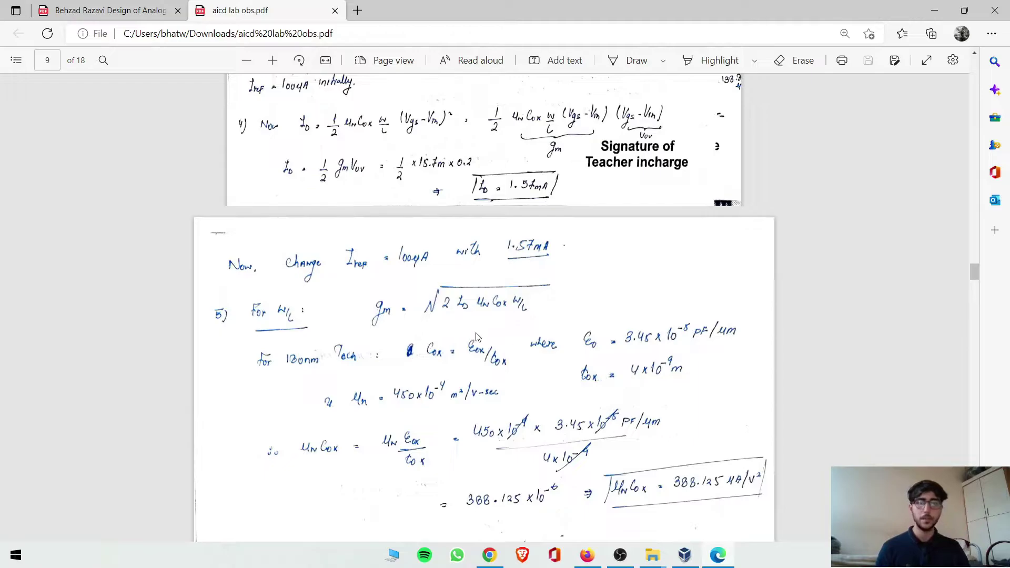
{"action": "scroll", "coordinate": [472, 338], "scroll_direction": "up", "scroll_amount": 2}
{"action": "scroll", "coordinate": [471, 338], "scroll_direction": "up", "scroll_amount": 3}
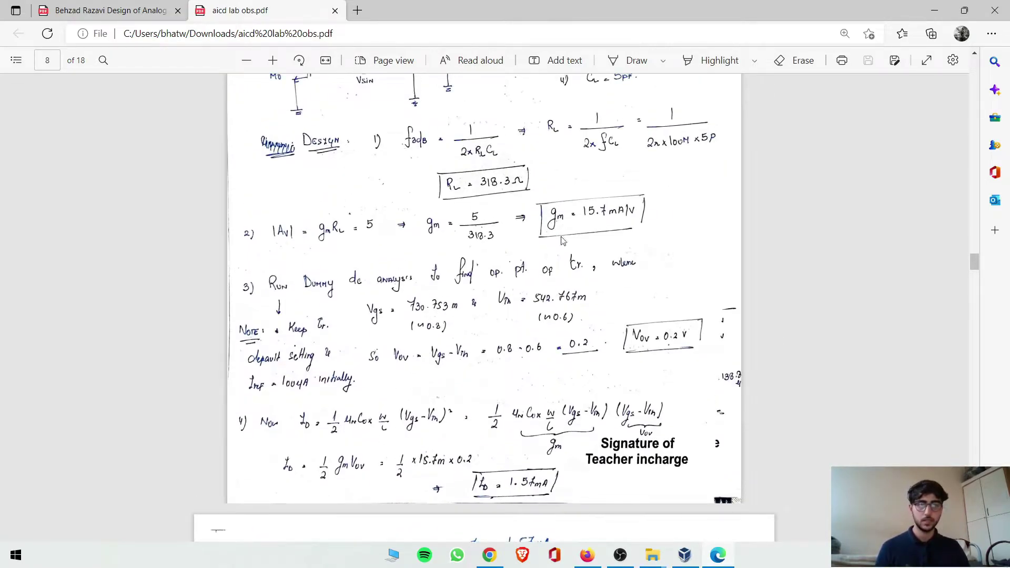
{"action": "scroll", "coordinate": [496, 269], "scroll_direction": "up", "scroll_amount": 2}
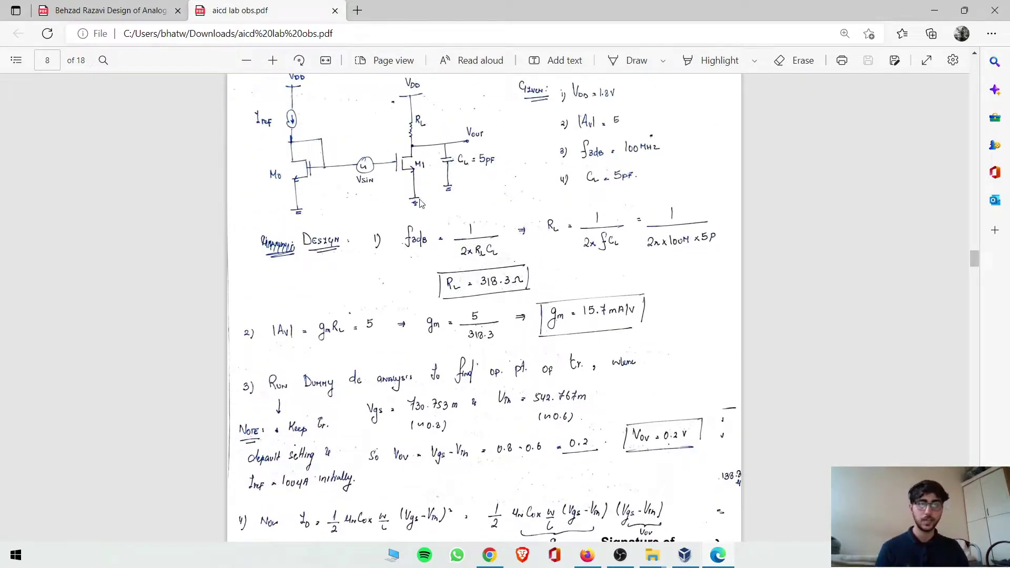
{"action": "scroll", "coordinate": [427, 158], "scroll_direction": "down", "scroll_amount": 2}
{"action": "scroll", "coordinate": [426, 158], "scroll_direction": "up", "scroll_amount": 3}
{"action": "scroll", "coordinate": [494, 233], "scroll_direction": "down", "scroll_amount": 15}
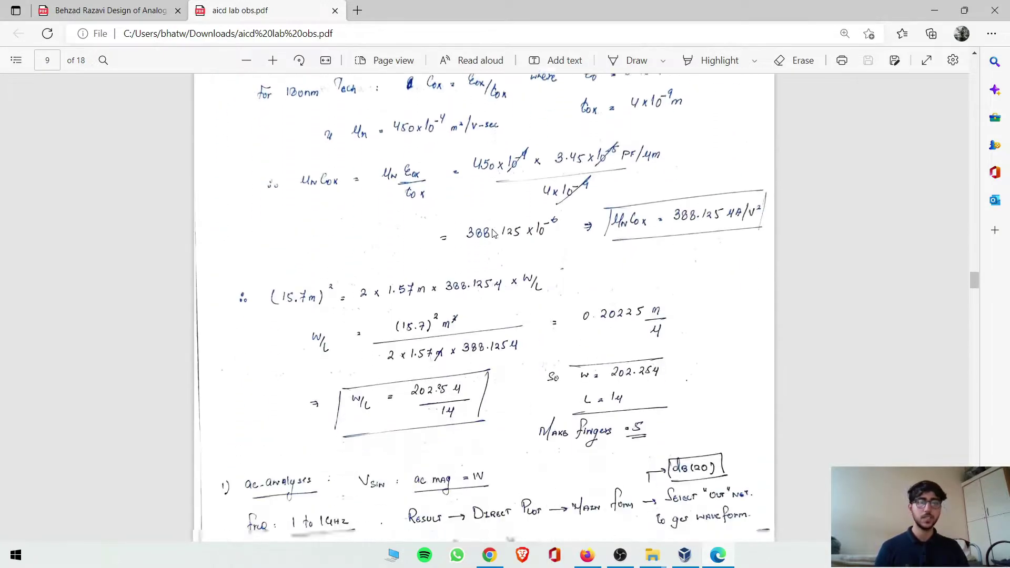
{"action": "scroll", "coordinate": [494, 233], "scroll_direction": "down", "scroll_amount": 15}
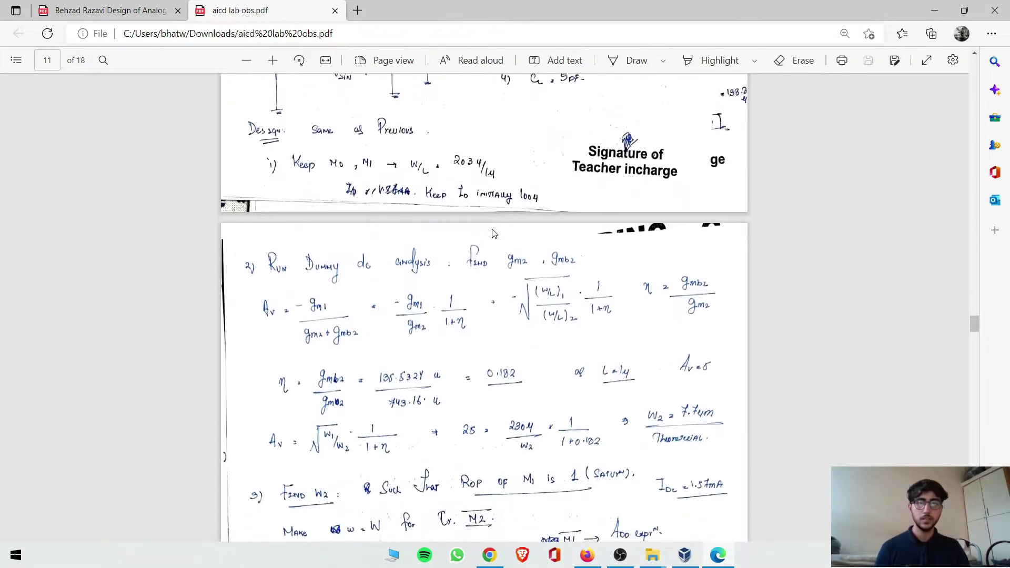
{"action": "scroll", "coordinate": [412, 314], "scroll_direction": "up", "scroll_amount": 2}
{"action": "scroll", "coordinate": [629, 482], "scroll_direction": "down", "scroll_amount": 10}
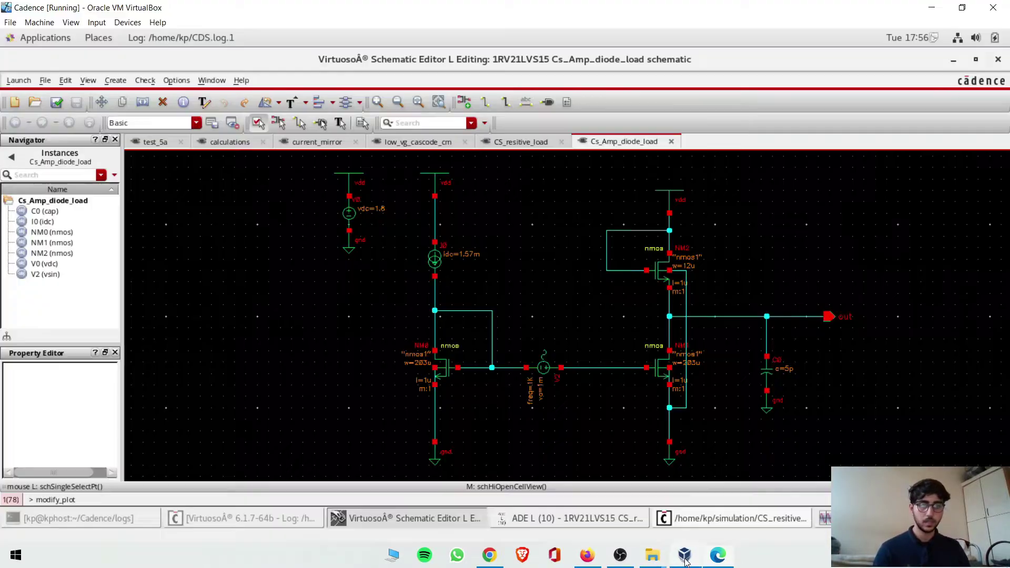
Step: Switch to the Cadence virtual machine and set the total width of load transistor NM2 to the variable W
{"action": "left_click", "coordinate": [684, 555]}
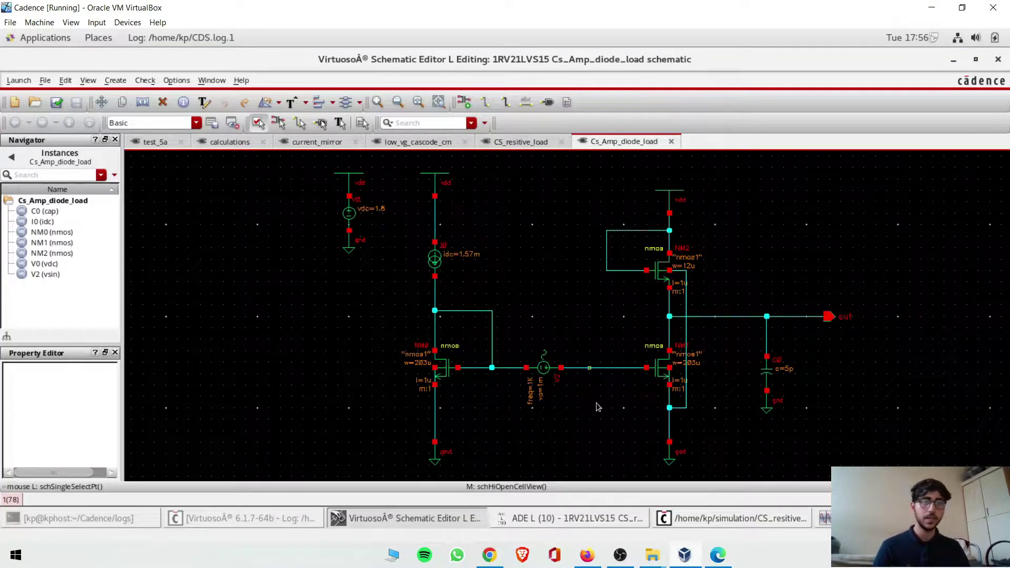
{"action": "left_click", "coordinate": [663, 272]}
{"action": "double_click", "coordinate": [664, 272]}
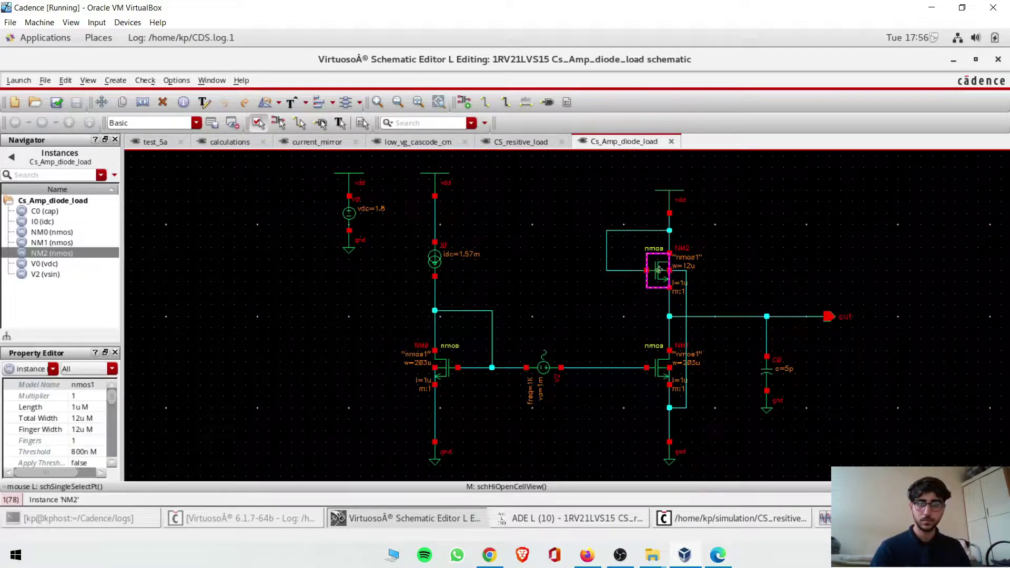
{"action": "scroll", "coordinate": [398, 231], "scroll_direction": "up", "scroll_amount": 3}
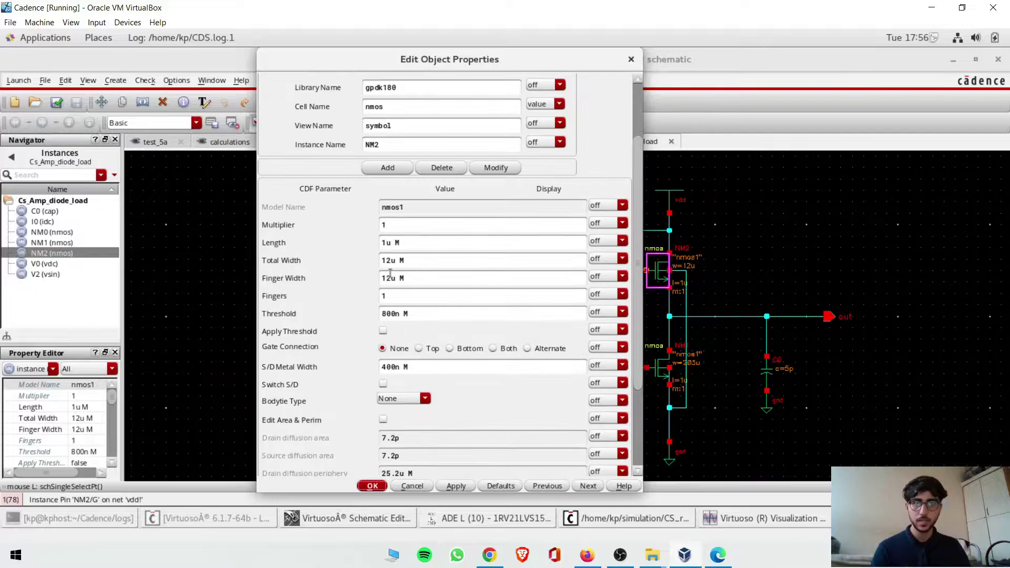
{"action": "left_click_drag", "start_coordinate": [394, 262], "coordinate": [373, 261]}
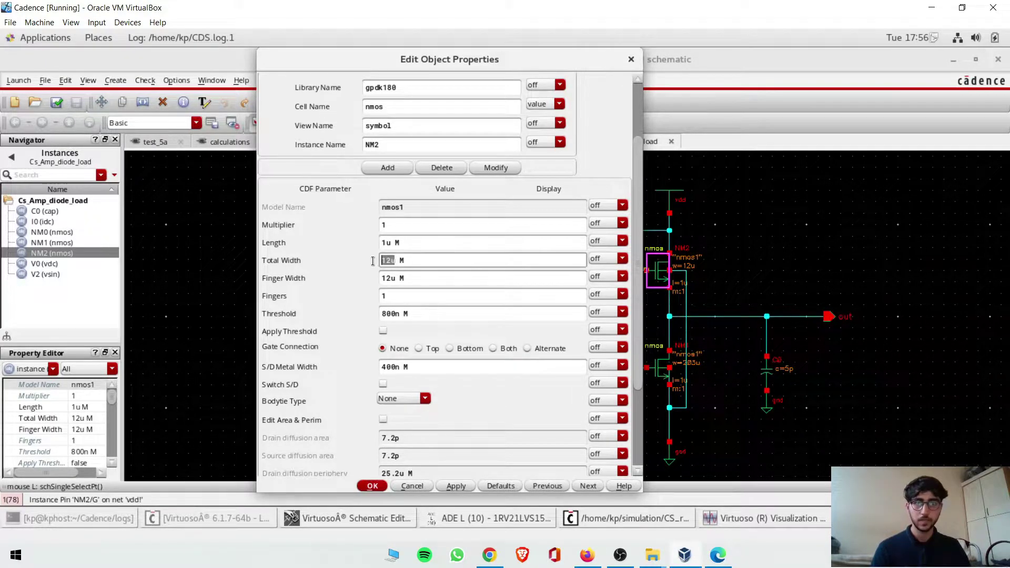
{"action": "type", "text": "W"}
{"action": "key", "text": "Tab"}
{"action": "key", "text": "Return"}
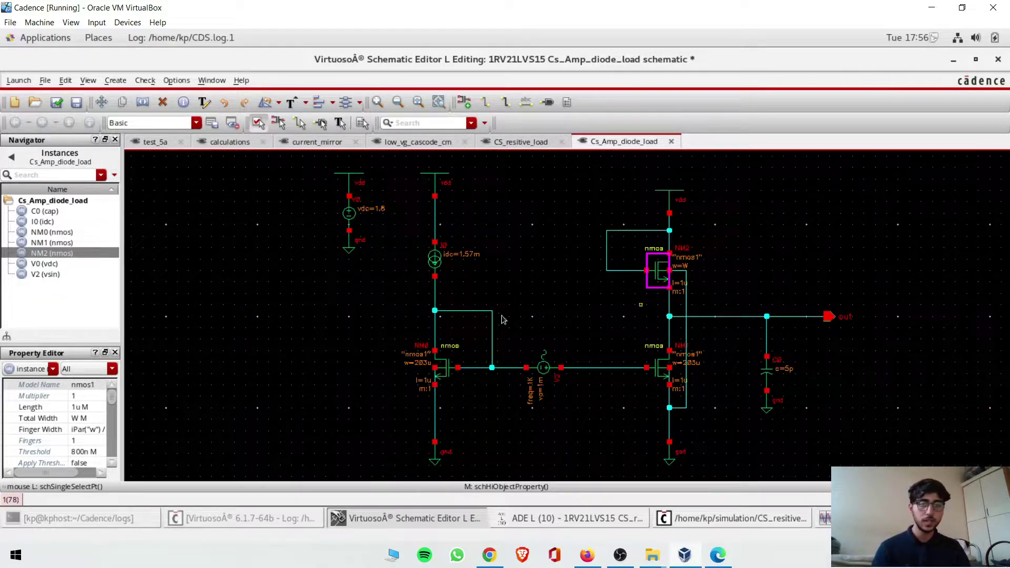
Step: Inspect the reference current source and the widths of NM0 and NM1 in the Cs_Amp_diode_load schematic
{"action": "scroll", "coordinate": [444, 332], "scroll_direction": "up", "scroll_amount": 1, "text": "ctrl"}
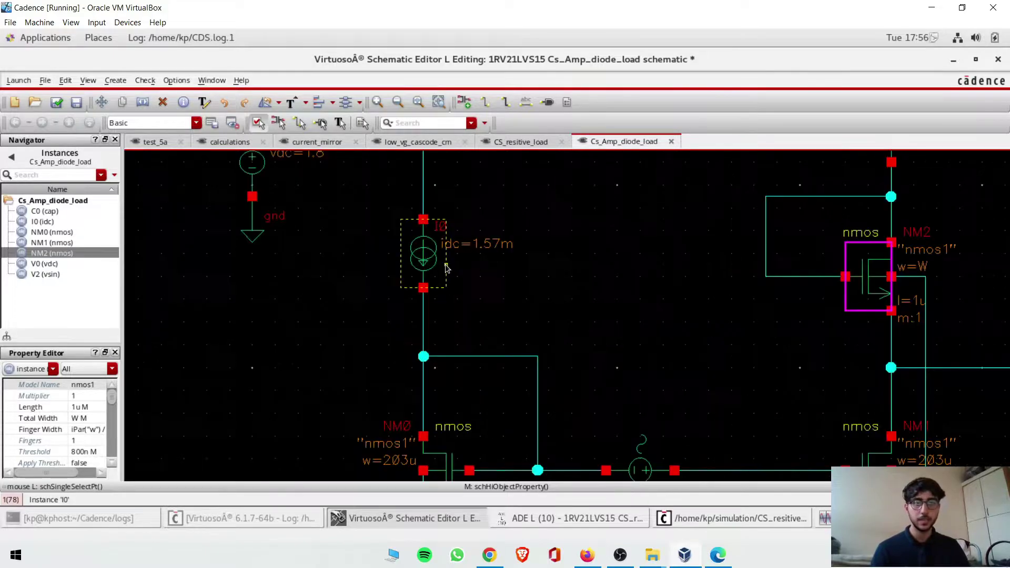
{"action": "scroll", "coordinate": [446, 316], "scroll_direction": "down", "scroll_amount": 1}
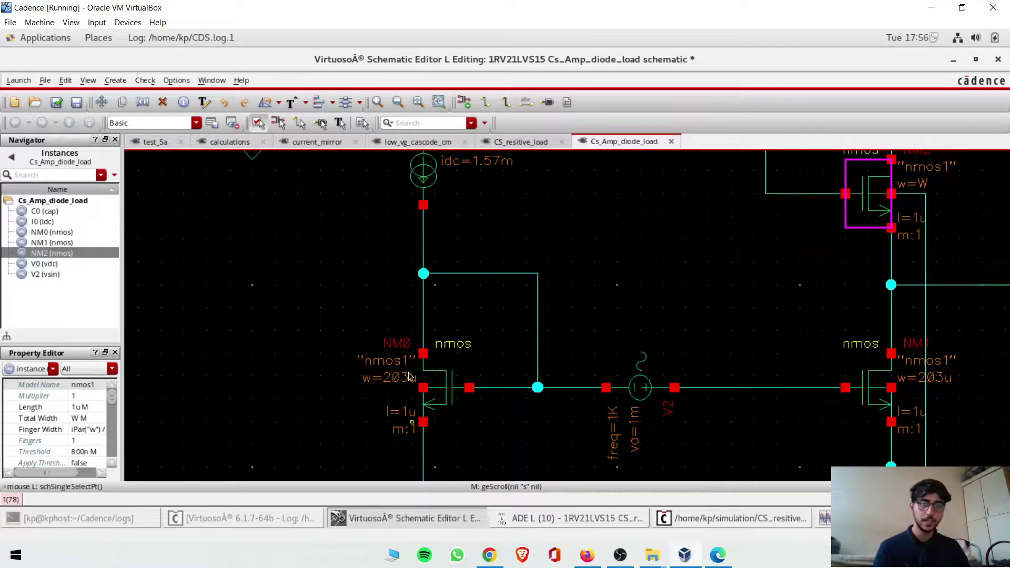
{"action": "scroll", "coordinate": [437, 437], "scroll_direction": "right", "scroll_amount": 1, "text": "shift"}
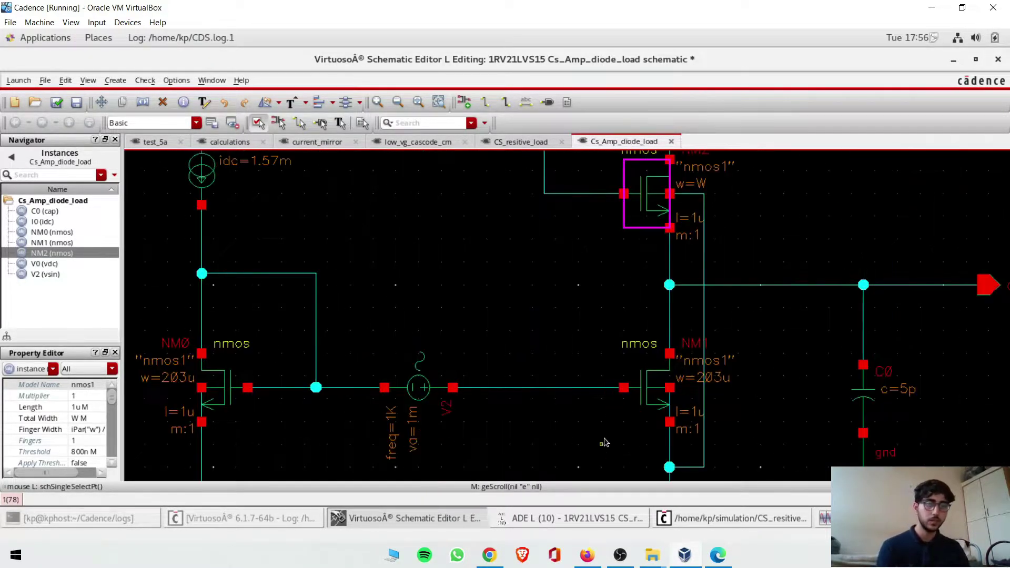
{"action": "key", "text": "f"}
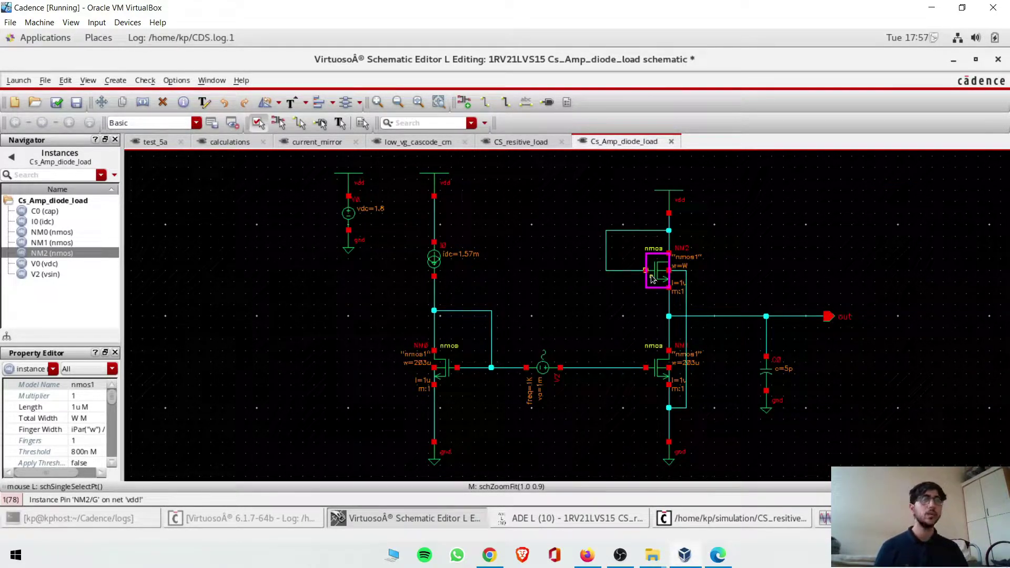
{"action": "key", "text": "Up"}
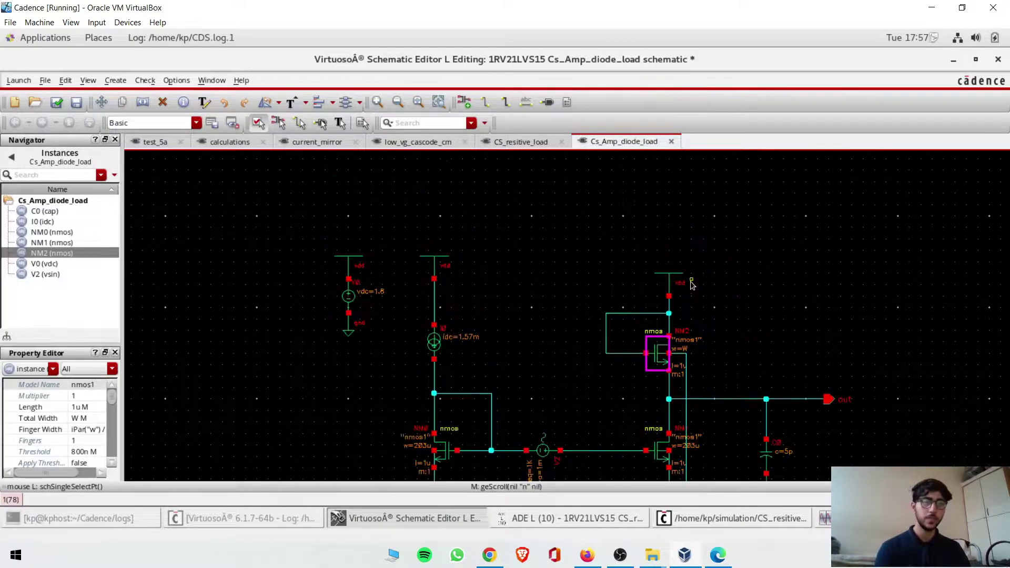
Step: Launch an ADE L simulation session for the Cs_Amp_diode_load schematic
{"action": "key", "text": "Left"}
{"action": "key", "text": "ctrl+z"}
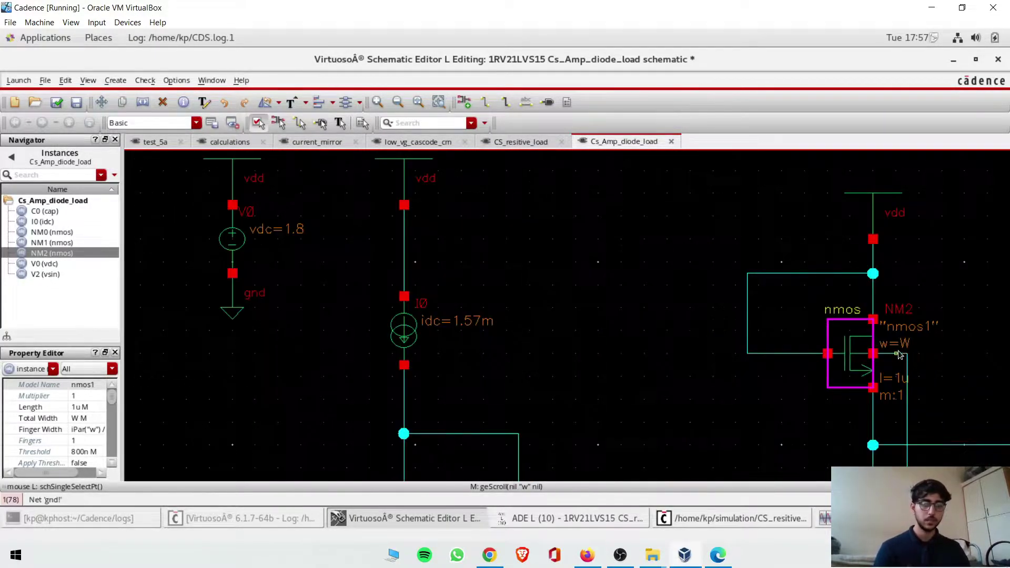
{"action": "key", "text": "Right"}
{"action": "scroll", "coordinate": [710, 372], "scroll_direction": "down", "scroll_amount": 1}
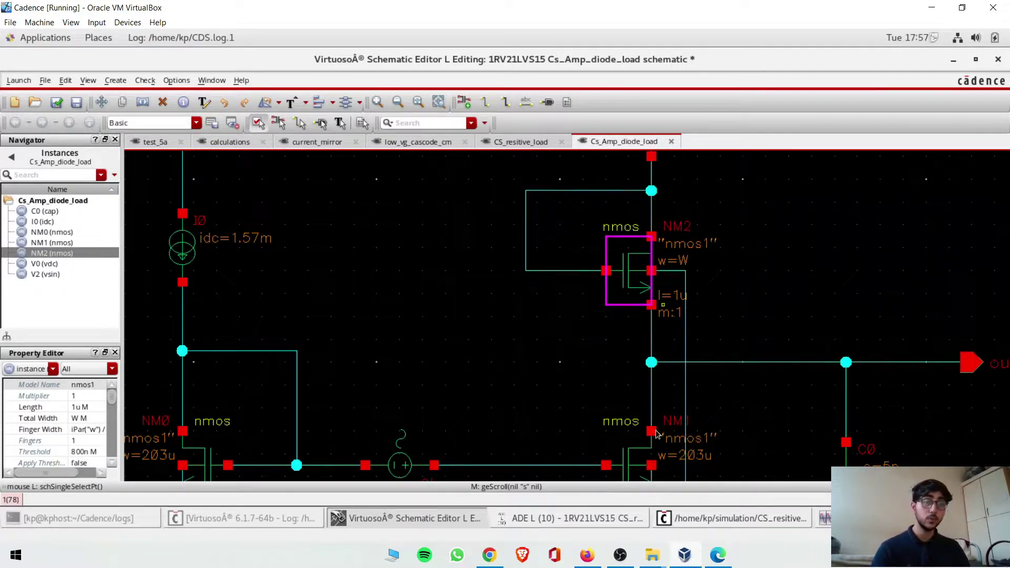
{"action": "key", "text": "f"}
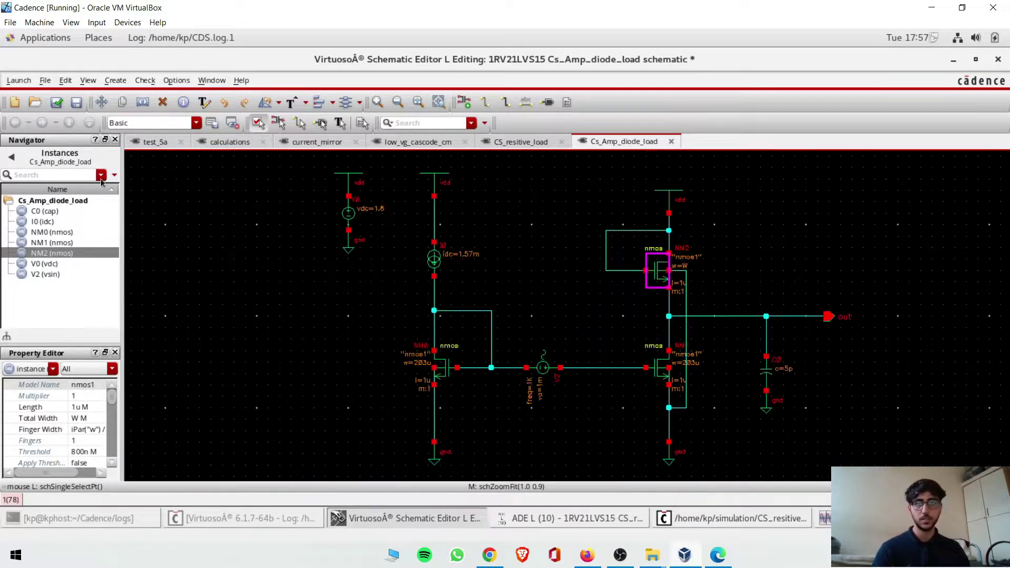
{"action": "left_click", "coordinate": [27, 82]}
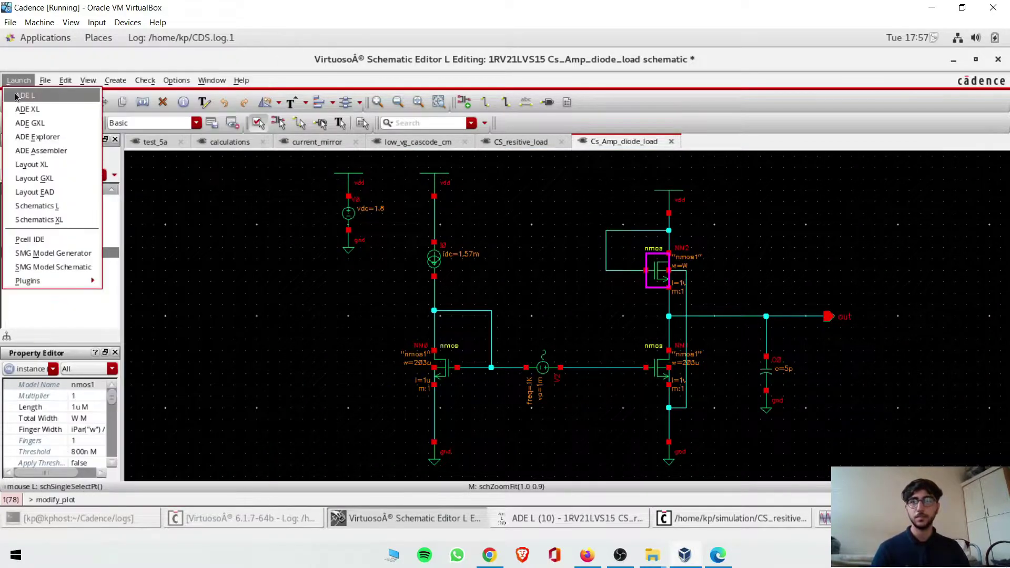
{"action": "left_click", "coordinate": [32, 95]}
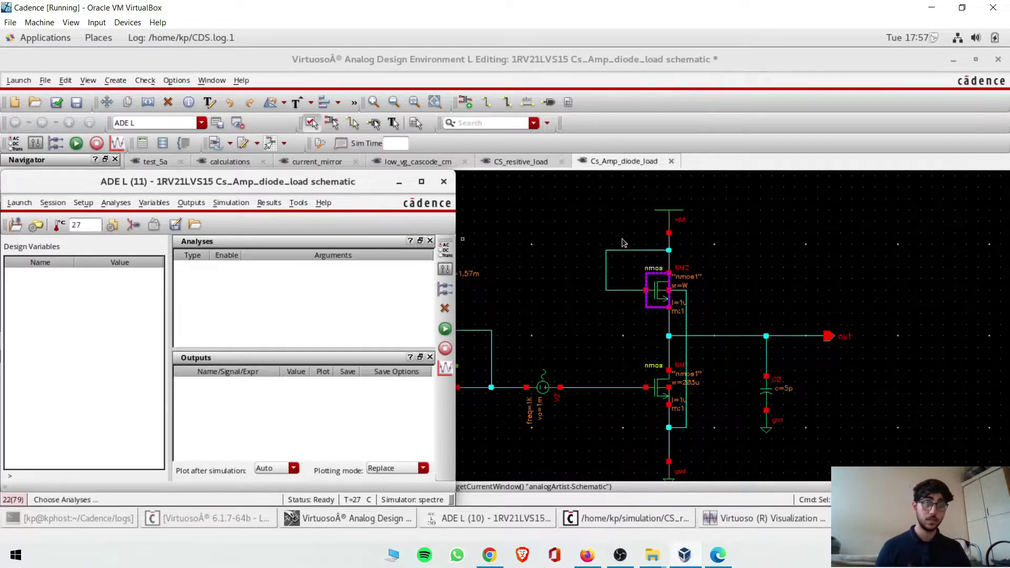
Step: Copy the design variable W from the cellview into the simulation session and set its value to 2u
{"action": "left_click", "coordinate": [153, 204]}
{"action": "left_click", "coordinate": [168, 266]}
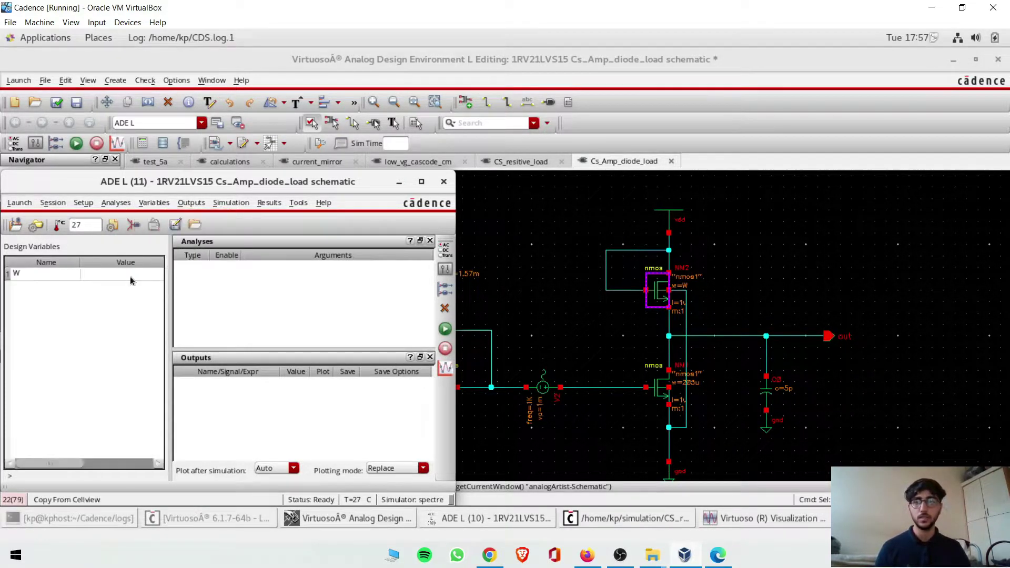
{"action": "double_click", "coordinate": [128, 274]}
{"action": "type", "text": "2u"}
{"action": "left_click", "coordinate": [132, 308]}
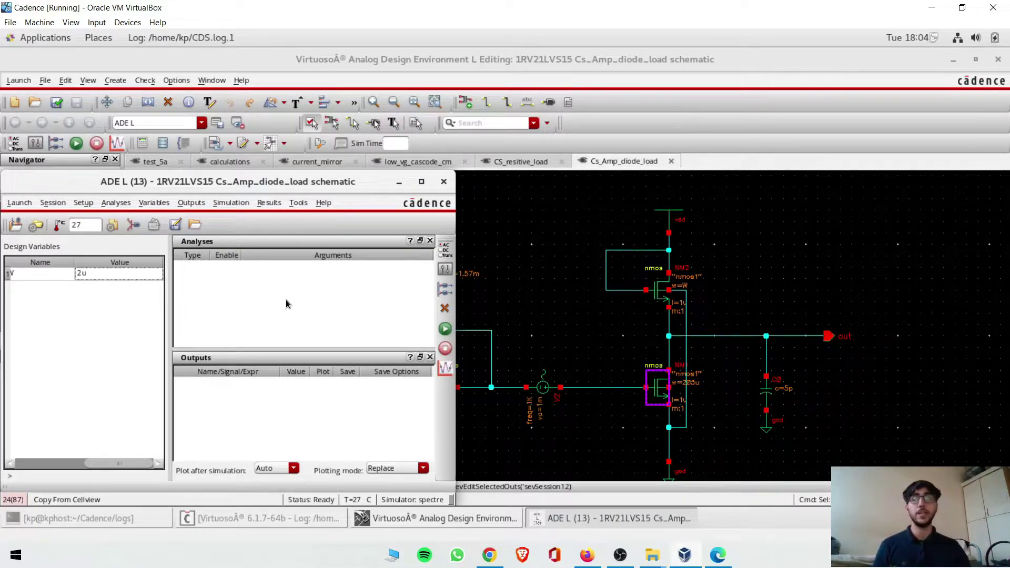
Step: Add a DC analysis that saves the DC operating point, with no hysteresis sweep and no sweep variable
{"action": "left_click", "coordinate": [446, 250]}
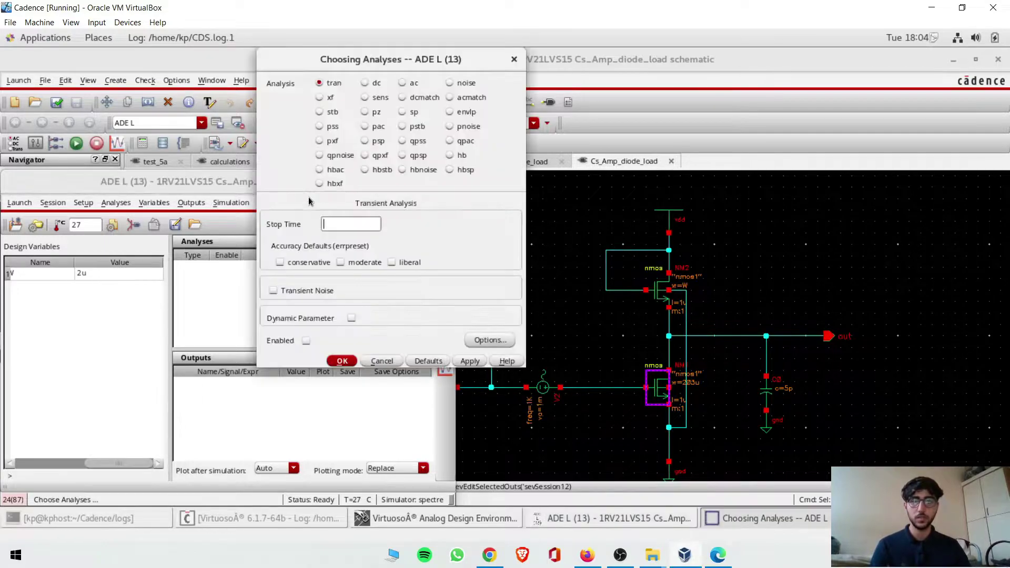
{"action": "left_click", "coordinate": [367, 85]}
{"action": "left_click", "coordinate": [385, 232]}
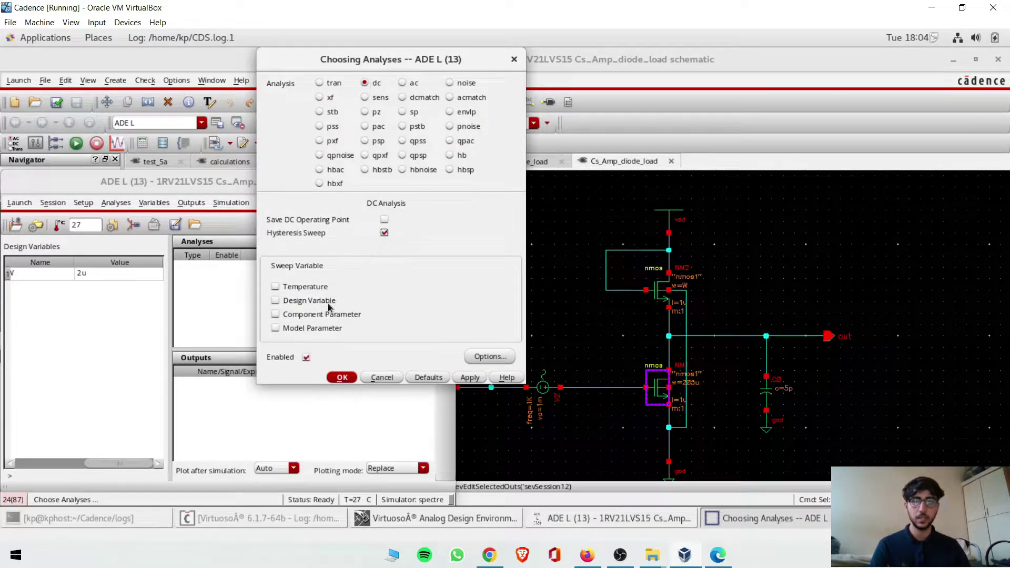
{"action": "left_click", "coordinate": [321, 314]}
{"action": "left_click", "coordinate": [384, 211]}
{"action": "left_click", "coordinate": [384, 198]}
{"action": "left_click", "coordinate": [315, 292]}
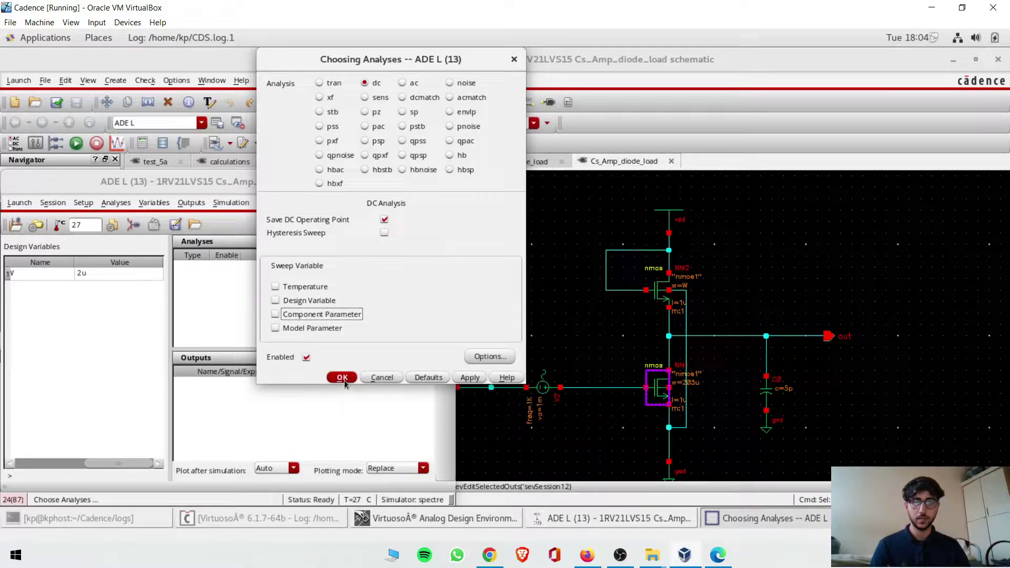
{"action": "left_click", "coordinate": [343, 378]}
Step: Run the simulation and print the DC operating points of transistor NM1 to check its region value
{"action": "left_click", "coordinate": [444, 329]}
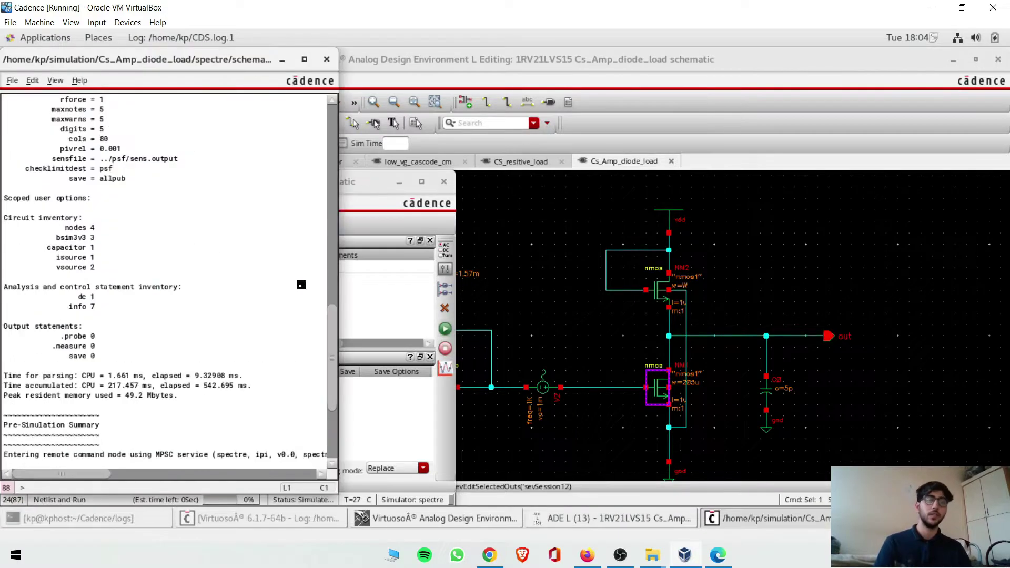
{"action": "left_click", "coordinate": [365, 322]}
{"action": "left_click", "coordinate": [269, 203]}
{"action": "mouse_move", "coordinate": [291, 254]}
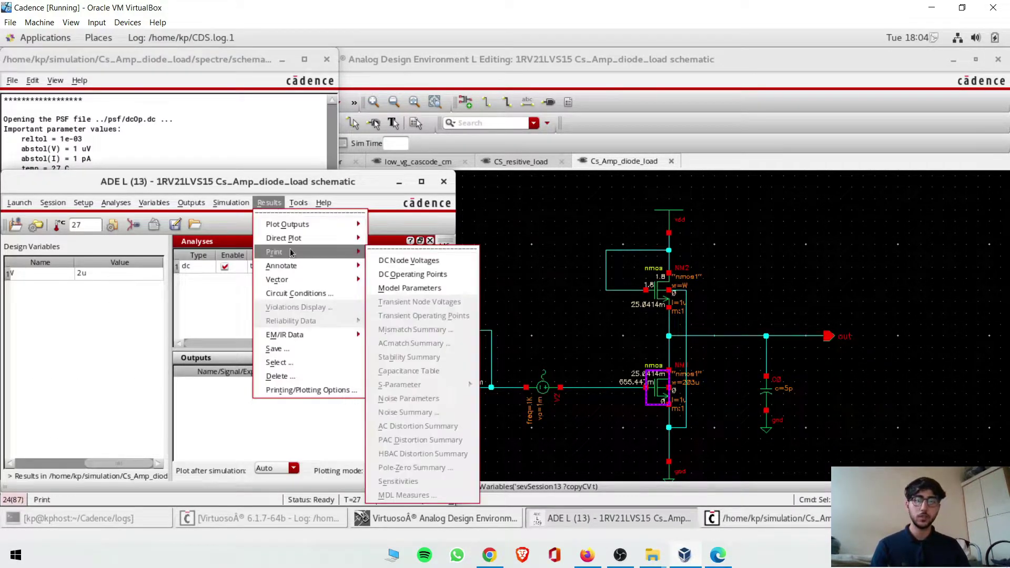
{"action": "left_click", "coordinate": [392, 274]}
{"action": "left_click", "coordinate": [661, 385]}
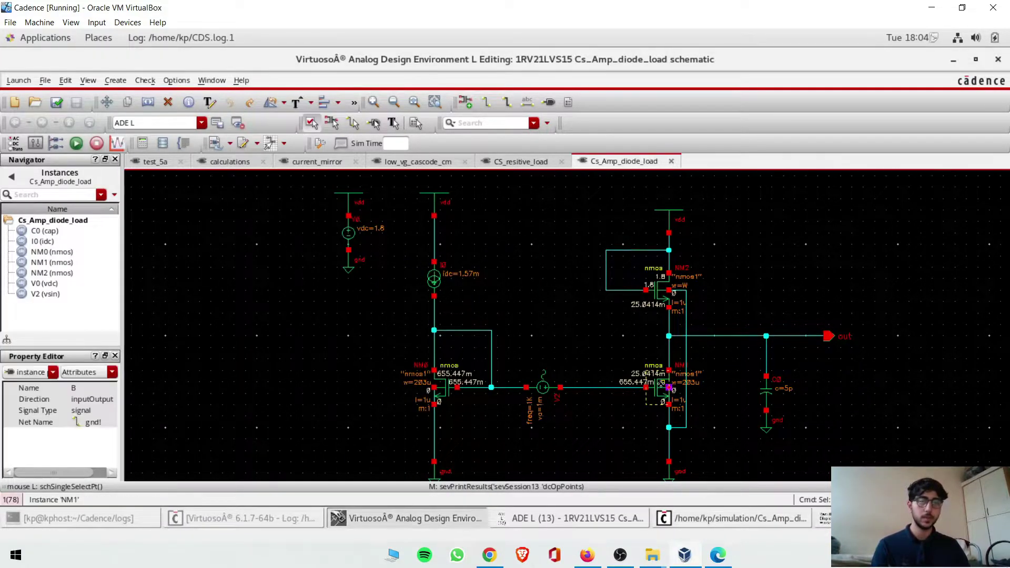
{"action": "scroll", "coordinate": [263, 279], "scroll_direction": "down", "scroll_amount": 5}
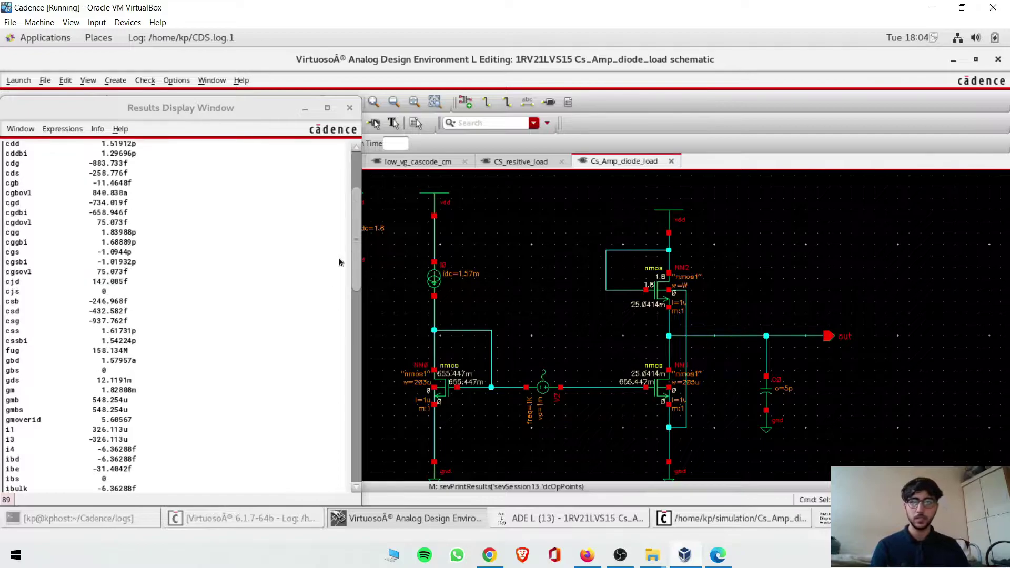
{"action": "left_click_drag", "start_coordinate": [358, 287], "coordinate": [237, 367]}
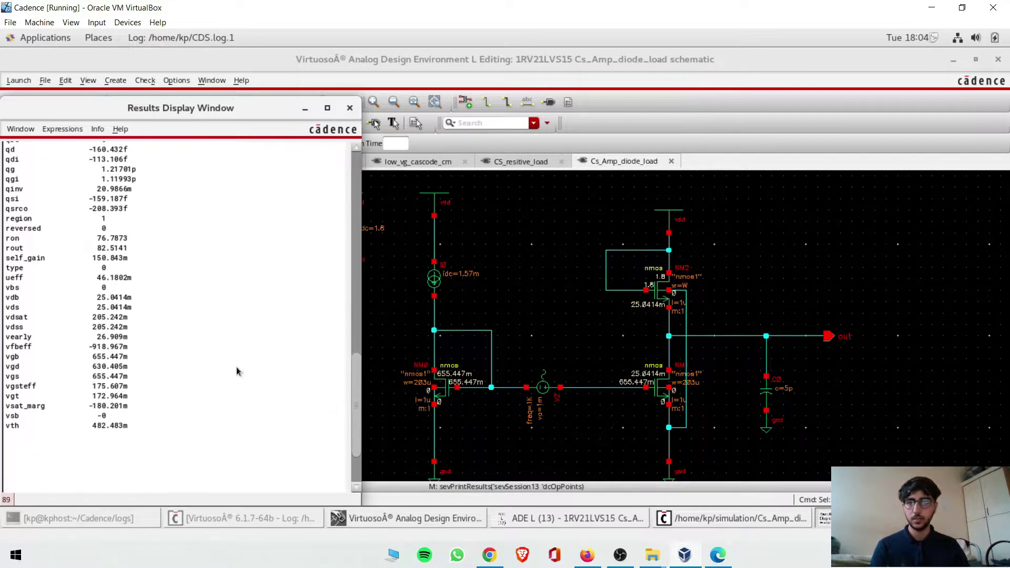
{"action": "left_click", "coordinate": [25, 219]}
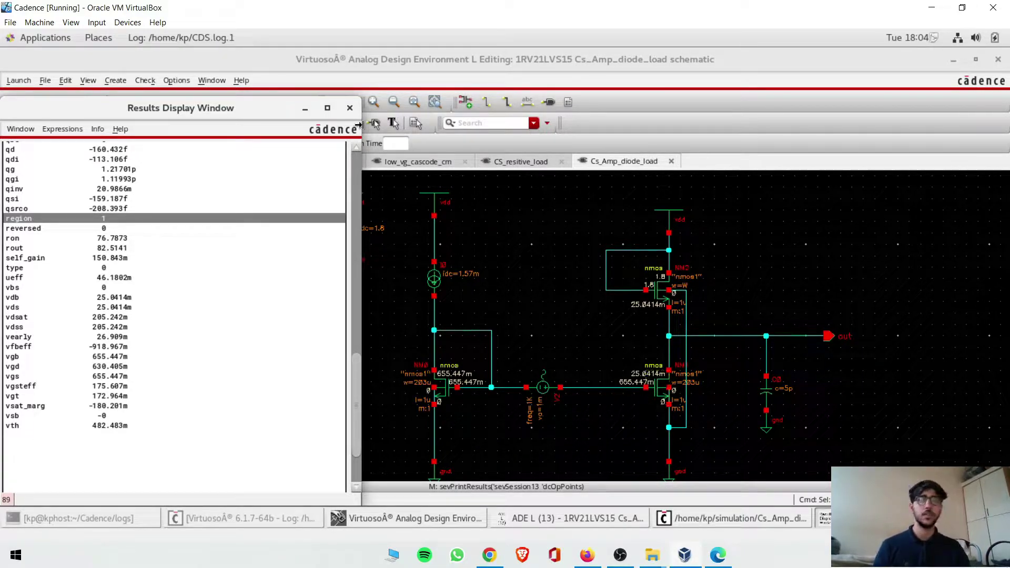
{"action": "left_click", "coordinate": [349, 108]}
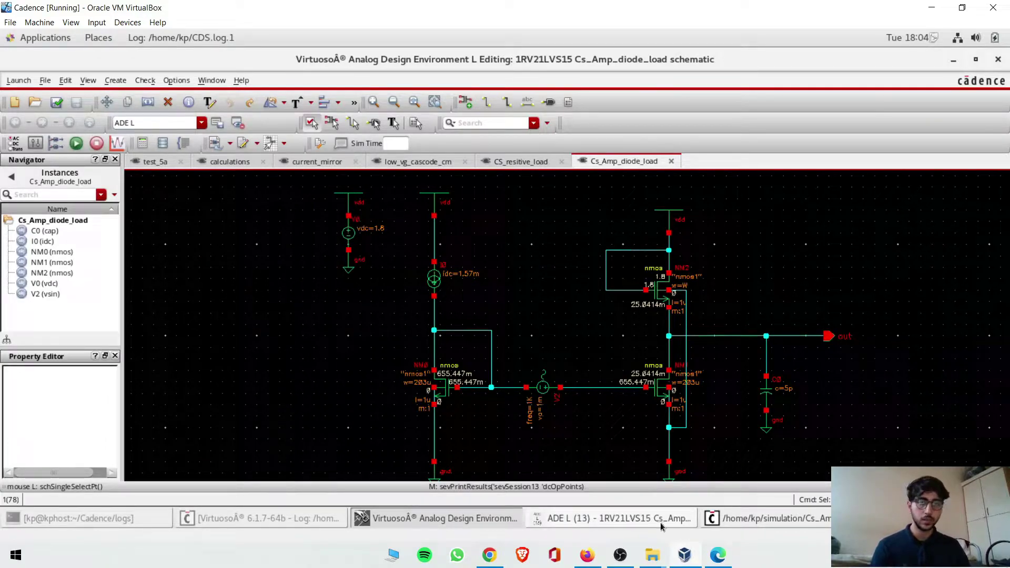
Step: Begin setting up a new simulation output in the ADE L session and name it ROPb
{"action": "left_click", "coordinate": [631, 520]}
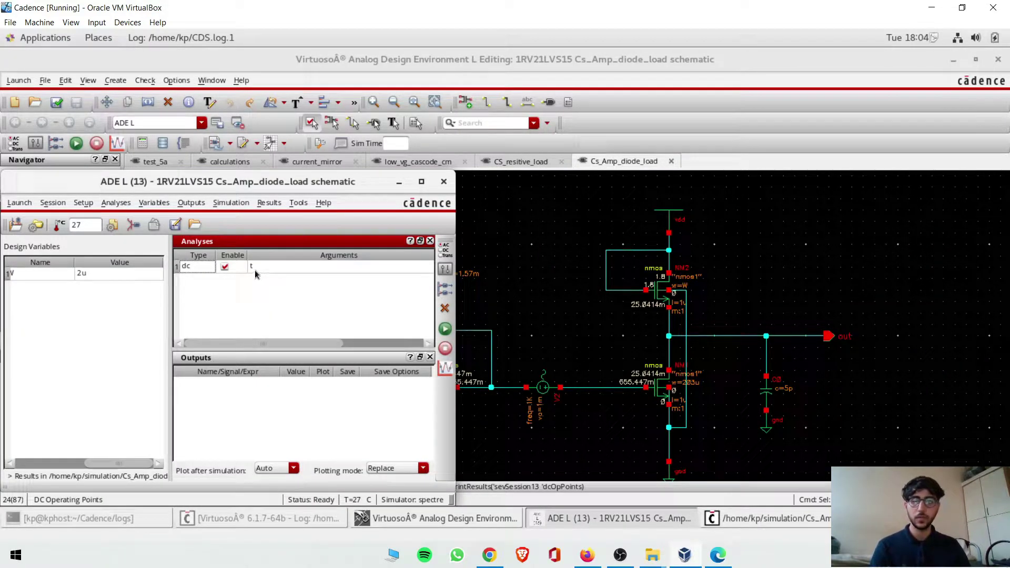
{"action": "left_click", "coordinate": [194, 203]}
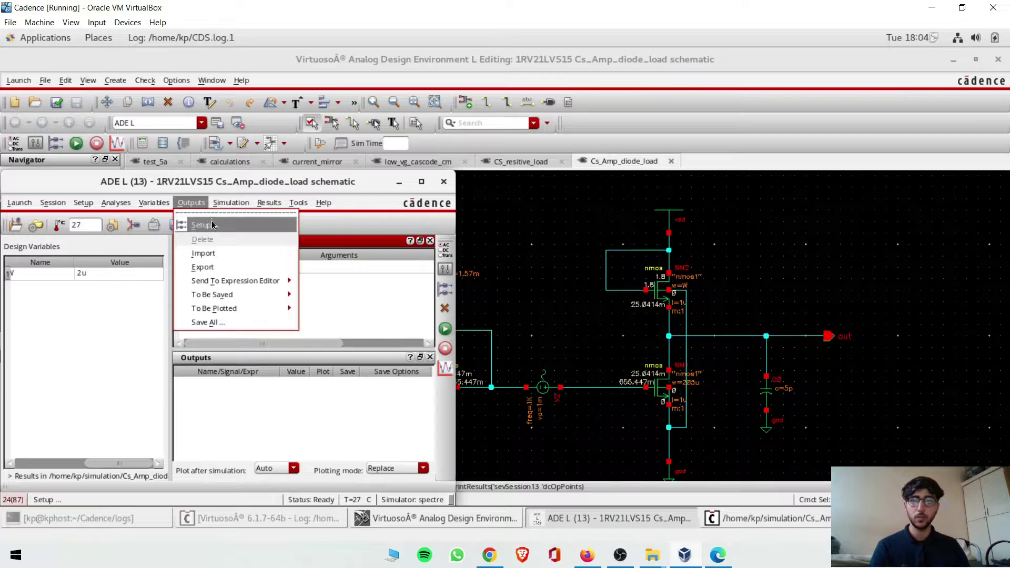
{"action": "left_click", "coordinate": [213, 226]}
{"action": "left_click", "coordinate": [352, 104]}
{"action": "type", "text": "ROPb"}
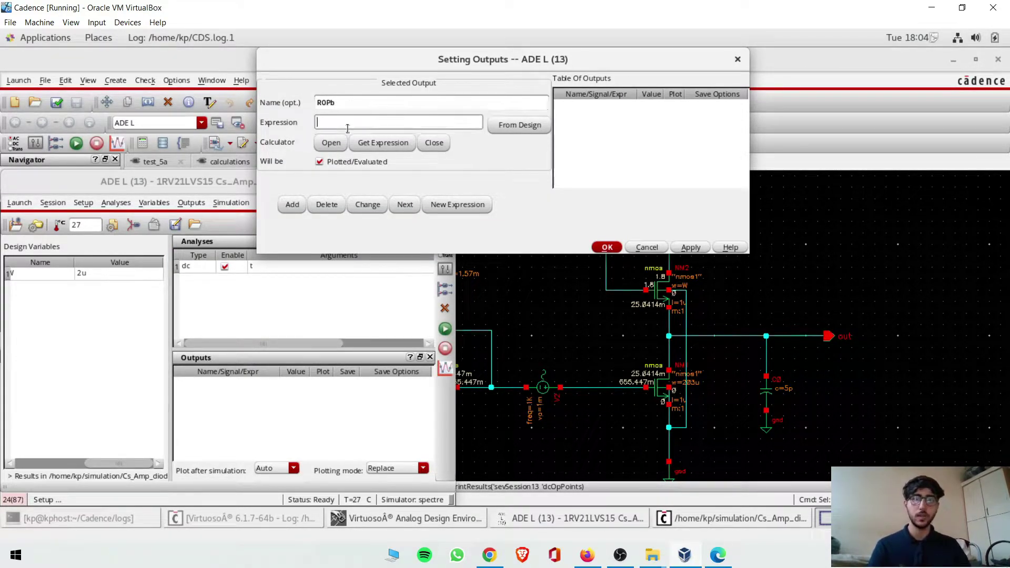
Step: Build a calculator expression for the operating-point parameter region of transistor NM1
{"action": "left_click", "coordinate": [338, 142]}
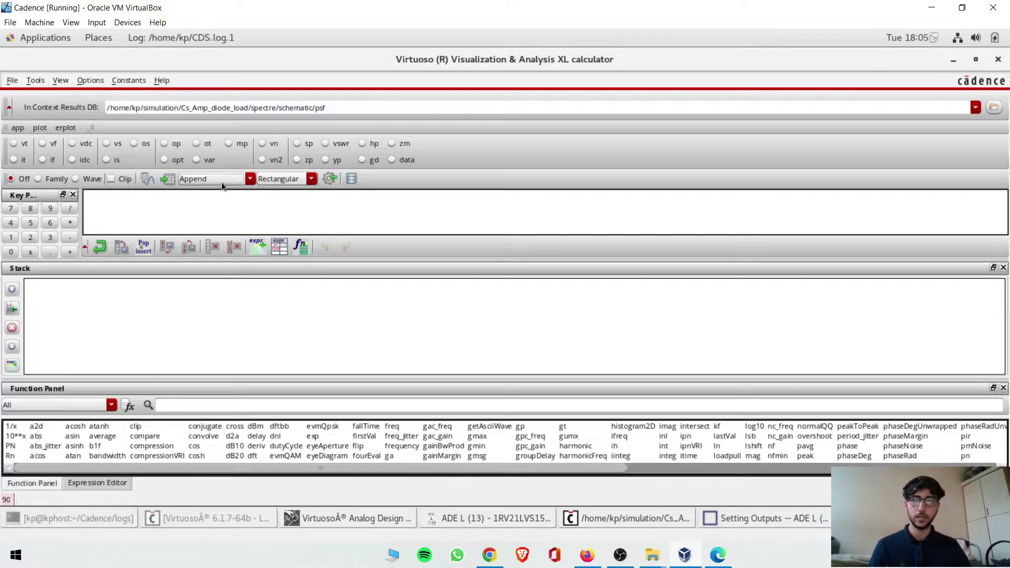
{"action": "left_click", "coordinate": [172, 158]}
{"action": "left_click", "coordinate": [674, 387]}
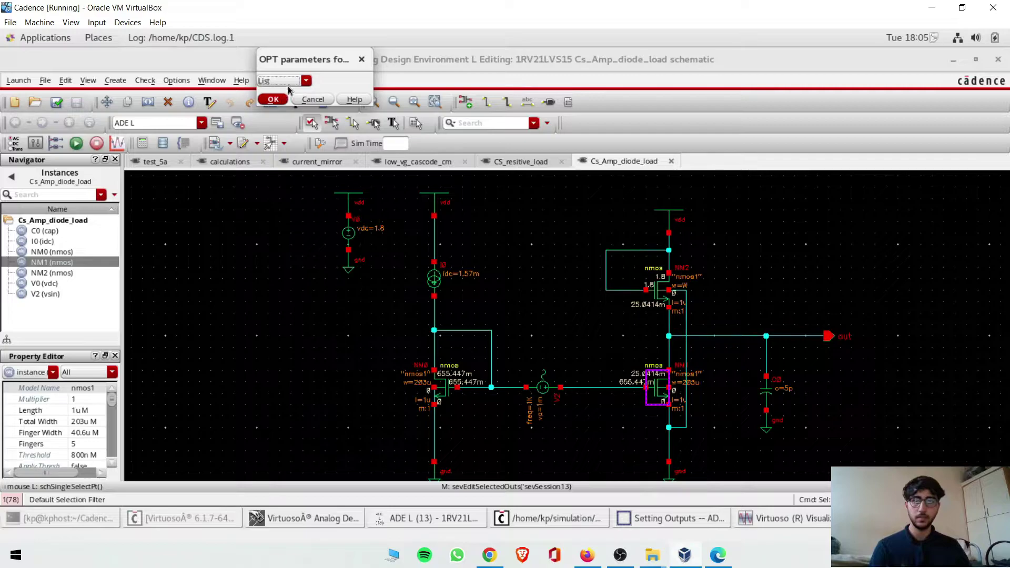
{"action": "left_click", "coordinate": [289, 83]}
{"action": "key", "text": "Page_Down"}
{"action": "key", "text": "Page_Down"}
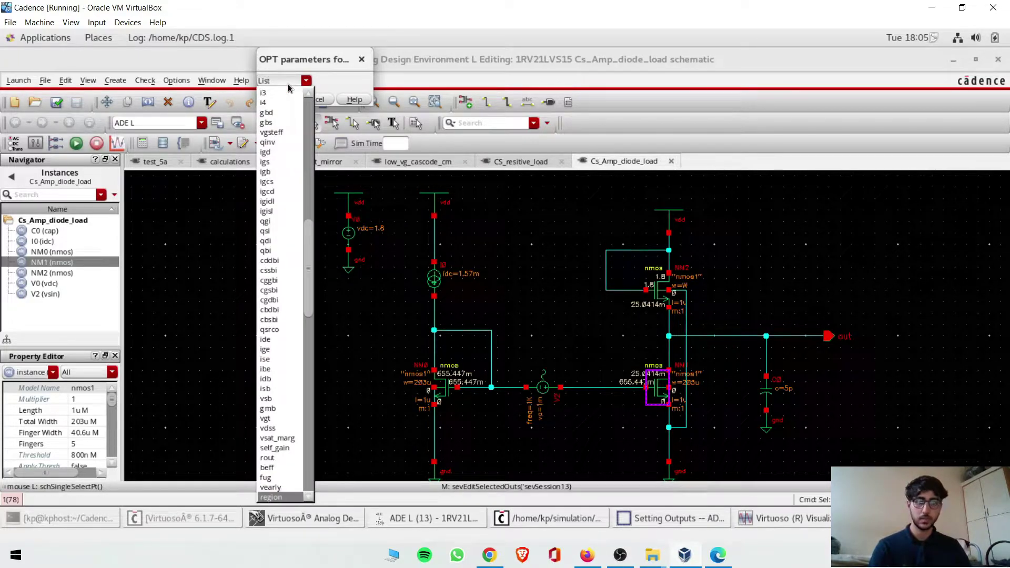
{"action": "key", "text": "Return"}
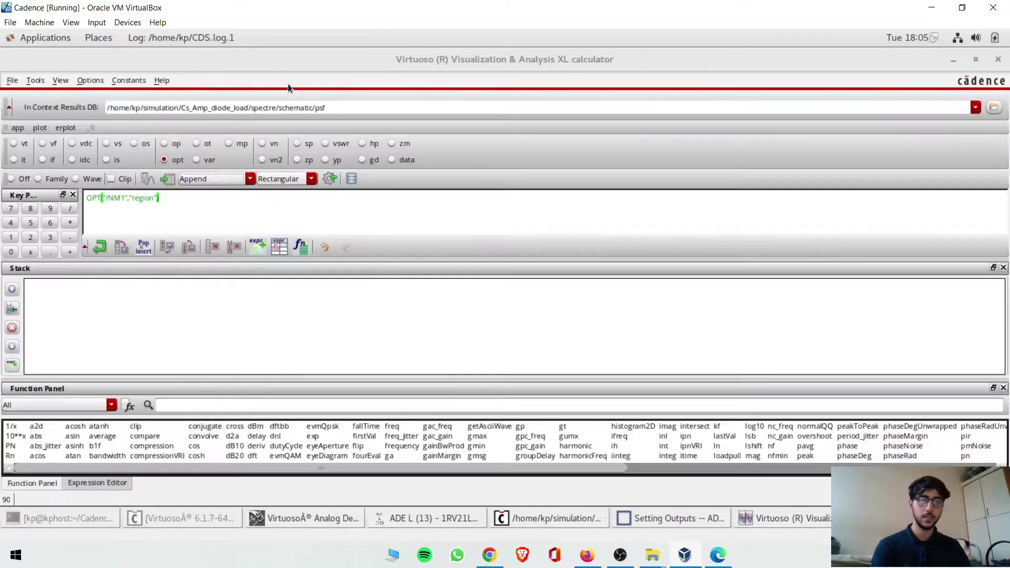
Step: Fetch the calculator expression into output ROPb, add it to the session's outputs and close the calculator
{"action": "left_click", "coordinate": [695, 520]}
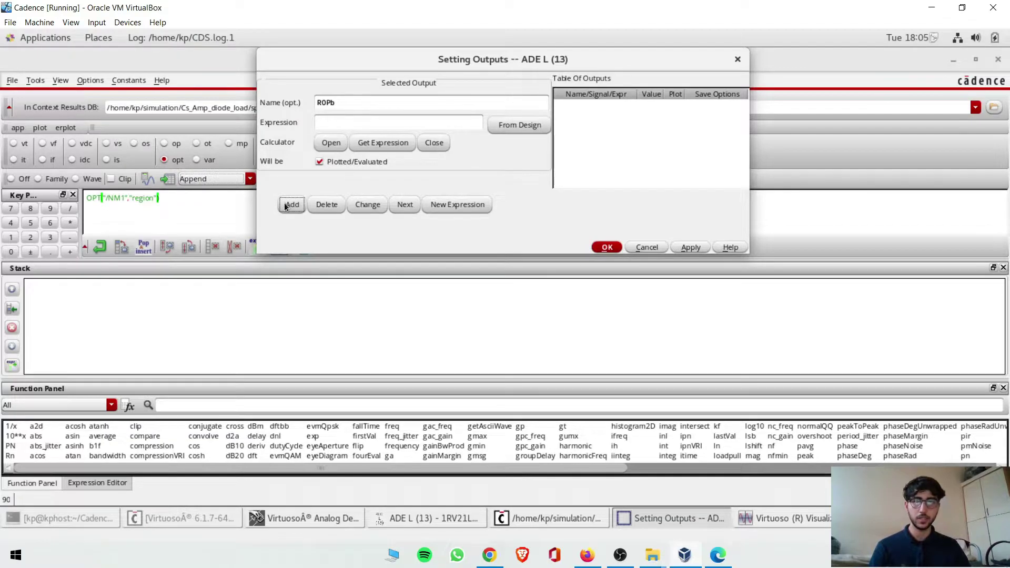
{"action": "left_click", "coordinate": [375, 143]}
{"action": "left_click", "coordinate": [290, 204]}
{"action": "left_click", "coordinate": [608, 247]}
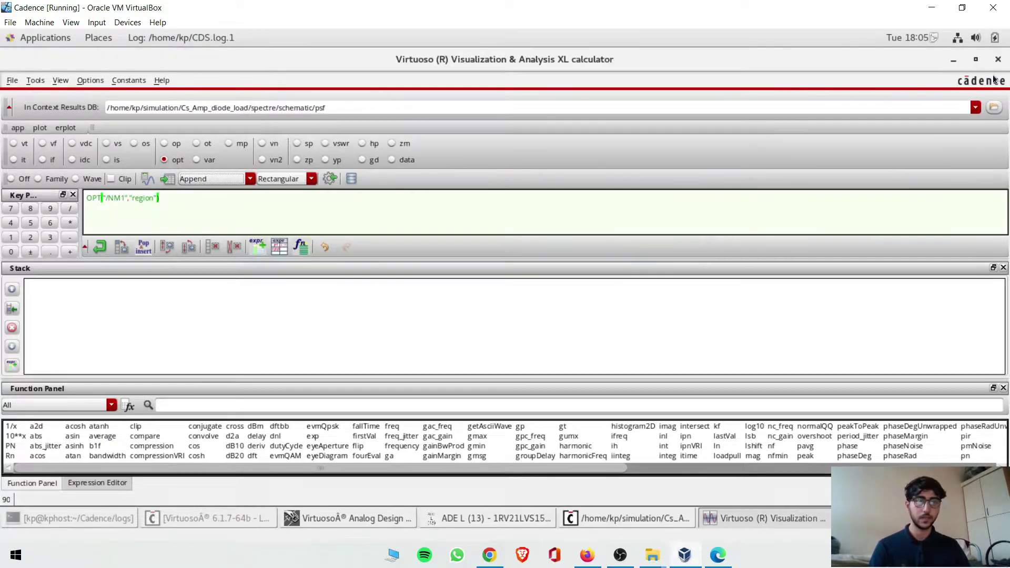
{"action": "left_click", "coordinate": [998, 59]}
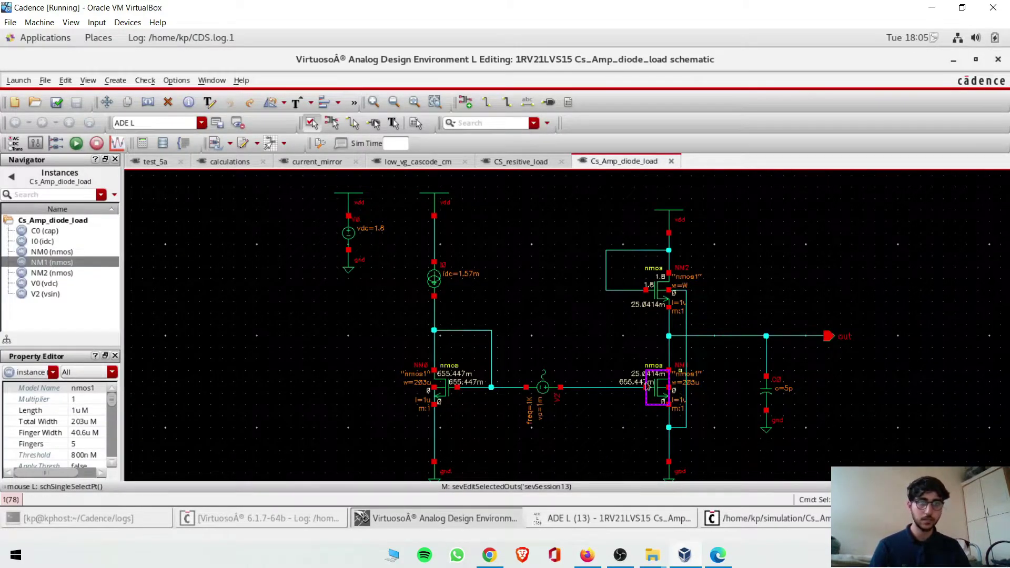
Step: Set up a parametric analysis that sweeps the variable W from 2u to 15u
{"action": "left_click", "coordinate": [610, 519]}
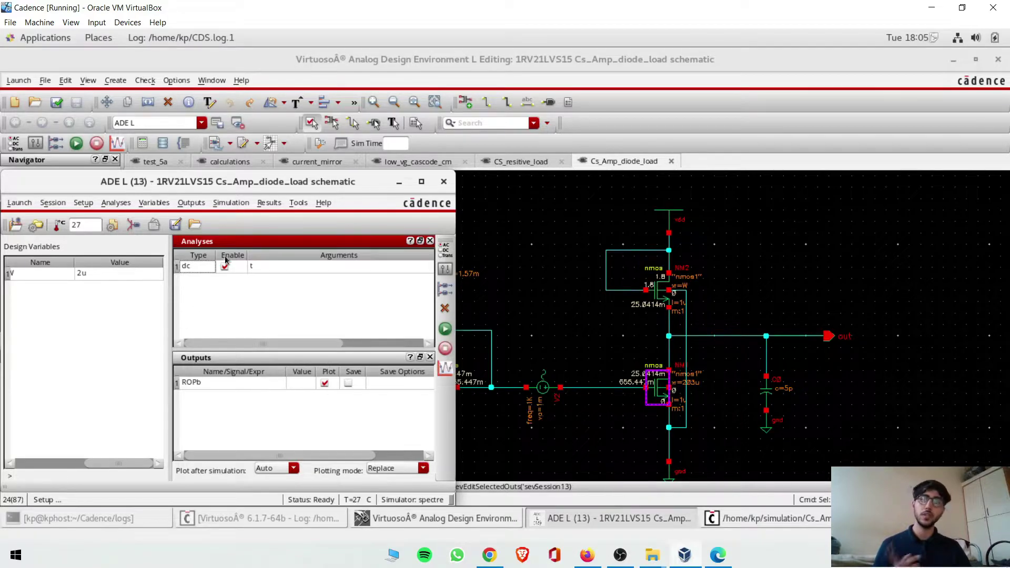
{"action": "left_click", "coordinate": [298, 205]}
{"action": "left_click", "coordinate": [308, 226]}
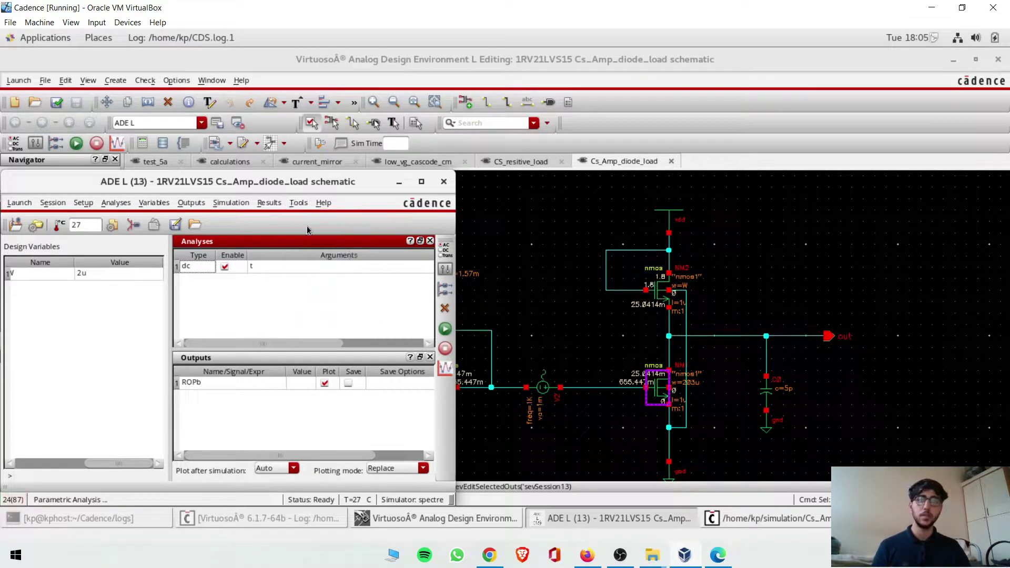
{"action": "left_click", "coordinate": [71, 291]}
{"action": "left_click", "coordinate": [62, 299]}
{"action": "left_click", "coordinate": [238, 288]}
{"action": "type", "text": "2u"}
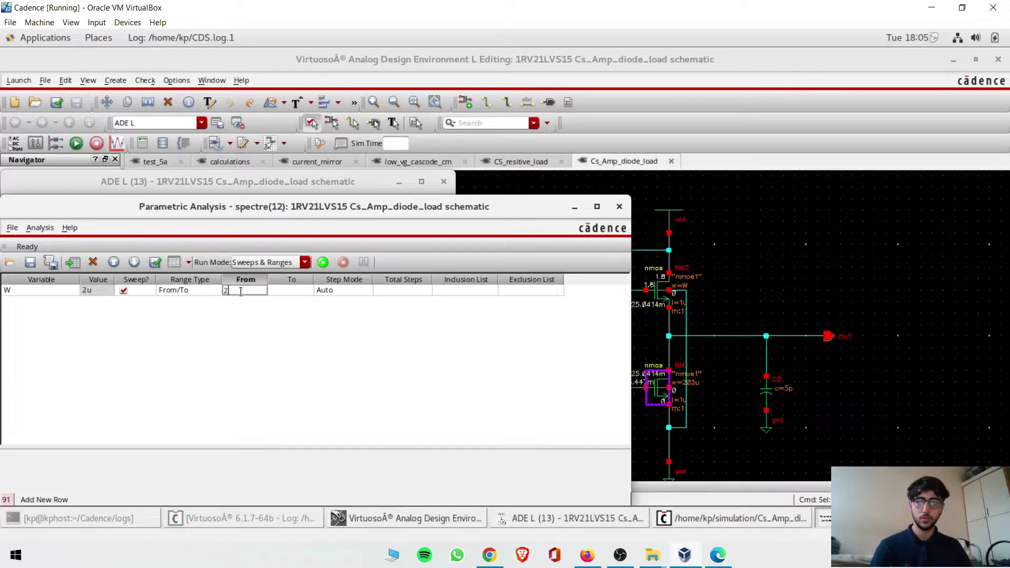
{"action": "key", "text": "Tab"}
{"action": "type", "text": "15u"}
Step: Set the W sweep to linear steps with a step size of 1u and run the parametric analysis
{"action": "left_click", "coordinate": [356, 292]}
{"action": "left_click", "coordinate": [358, 292]}
{"action": "left_click", "coordinate": [337, 305]}
{"action": "left_click", "coordinate": [392, 288]}
{"action": "type", "text": "1u"}
{"action": "key", "text": "Return"}
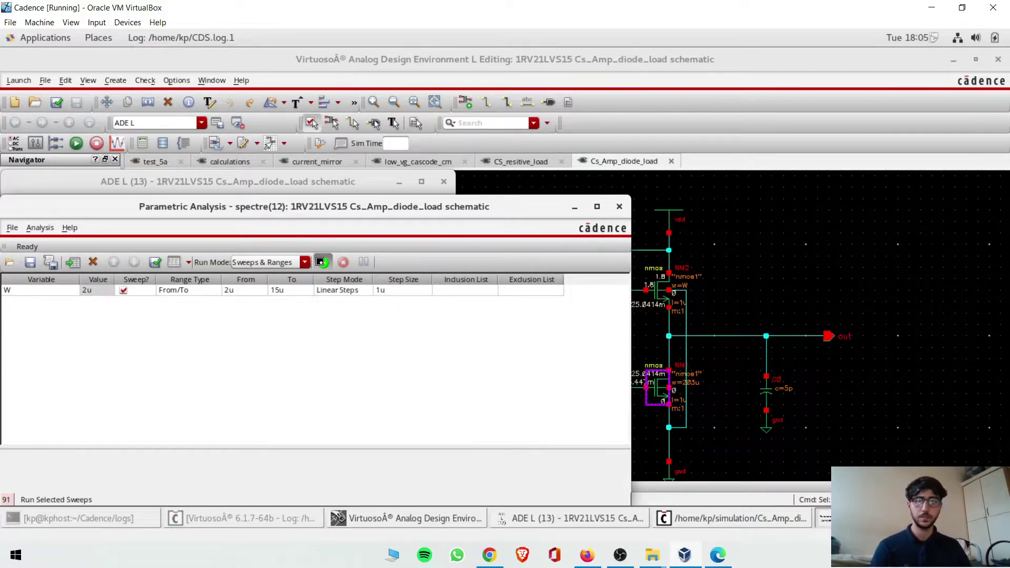
{"action": "left_click", "coordinate": [320, 262]}
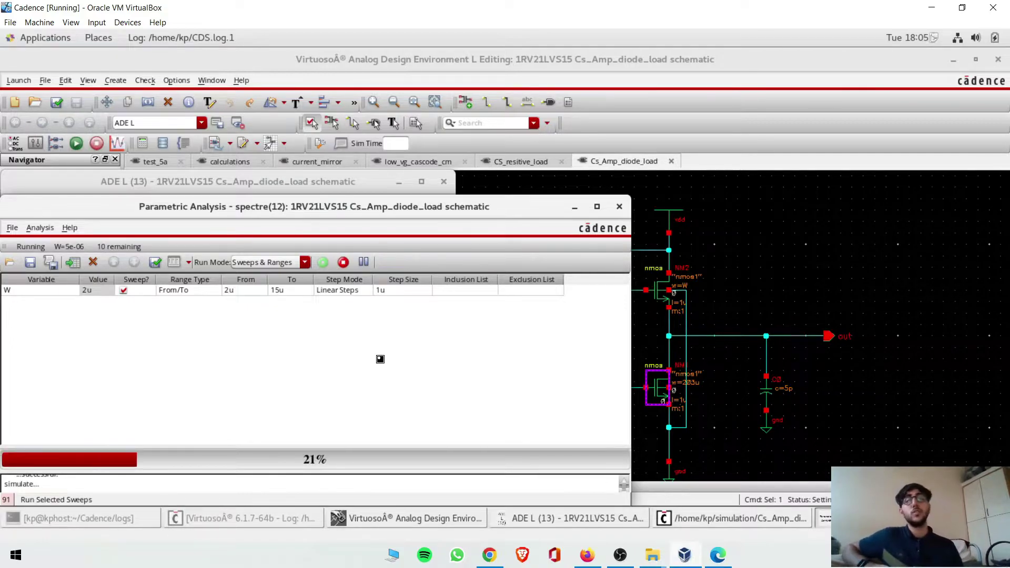
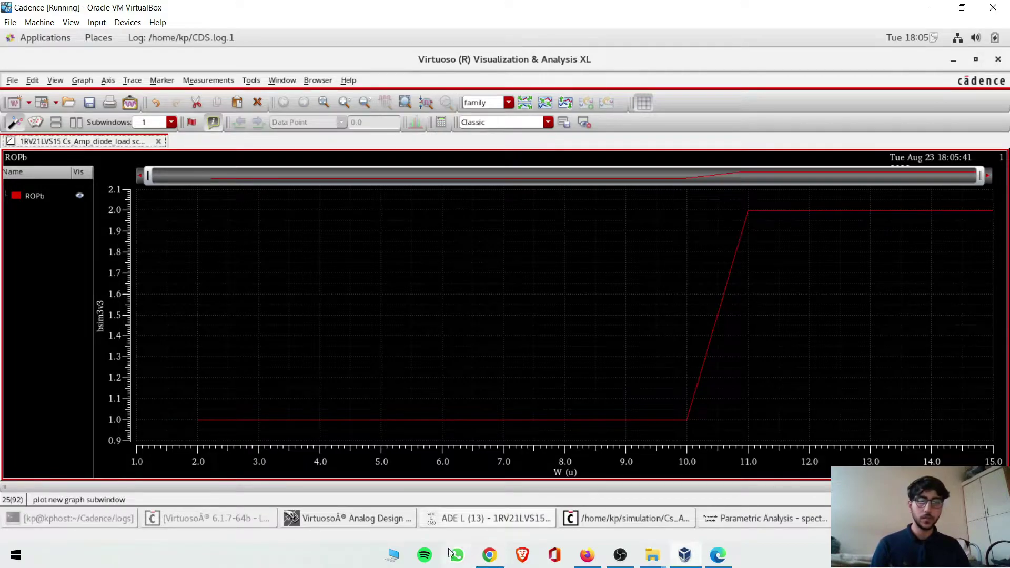
Step: Set the total width of the diode-connected load transistor NM2 to 11u in the schematic
{"action": "left_click", "coordinate": [375, 519]}
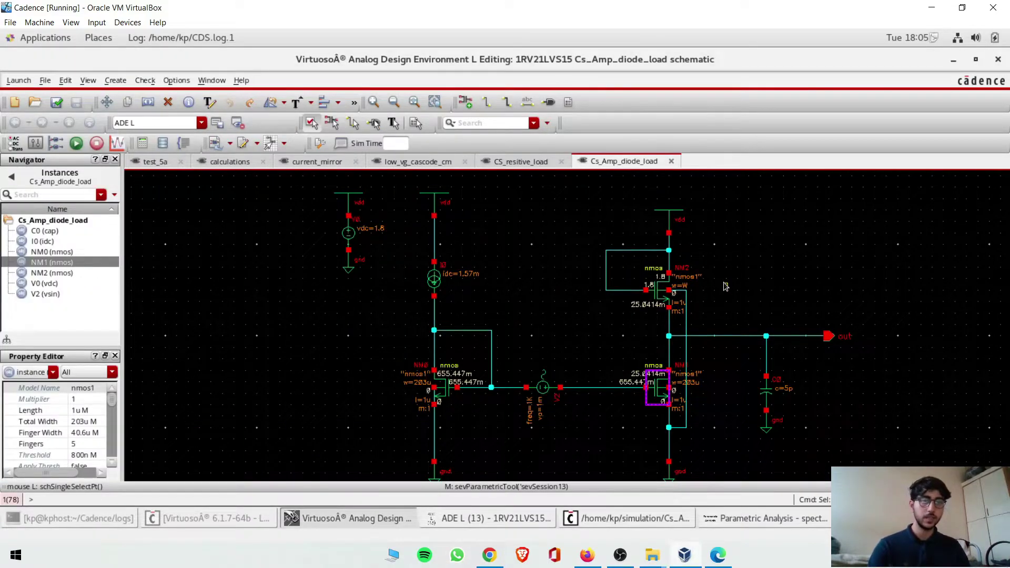
{"action": "left_click", "coordinate": [659, 296]}
{"action": "key", "text": "q"}
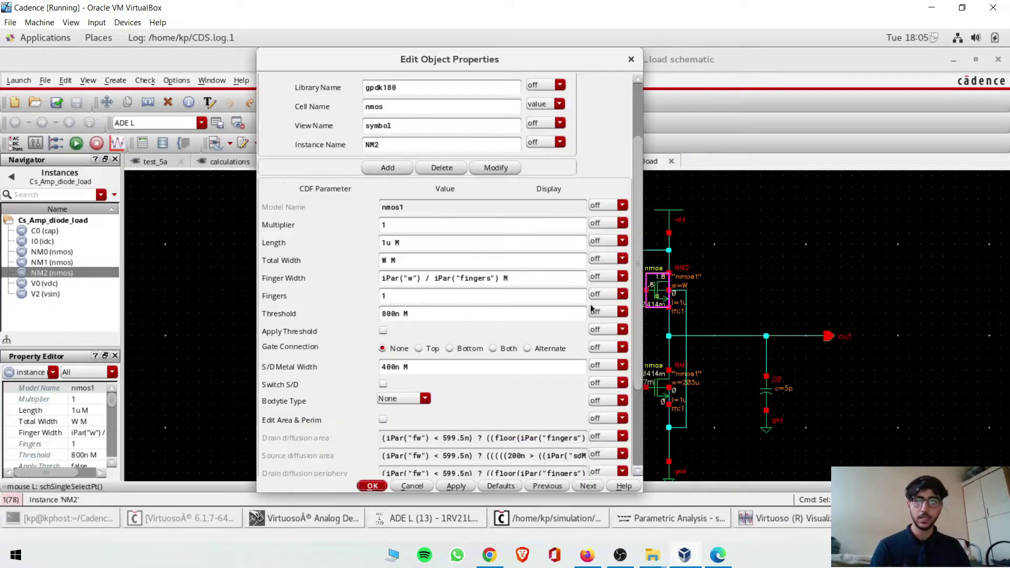
{"action": "left_click", "coordinate": [386, 261]}
{"action": "key", "text": "BackSpace"}
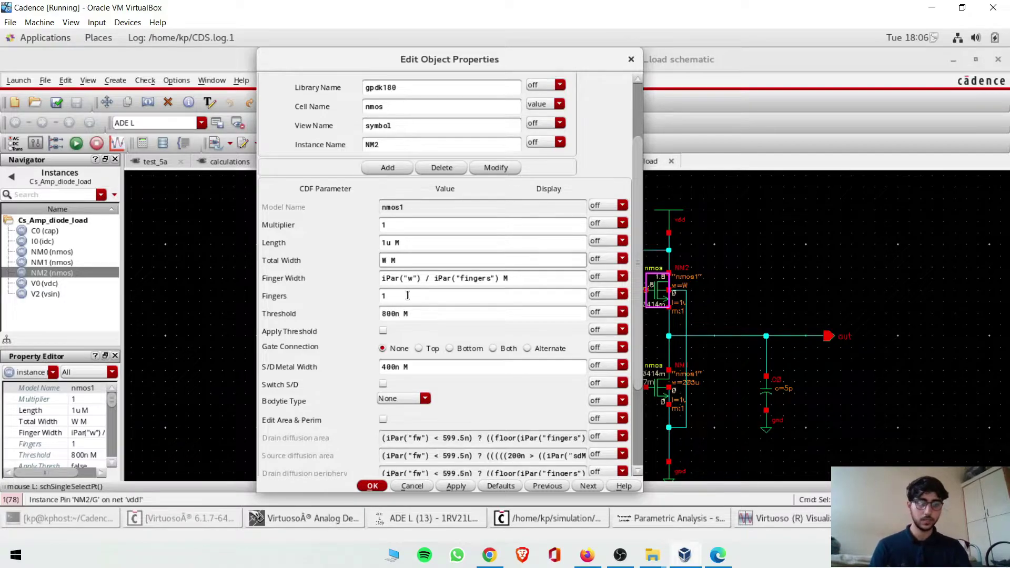
{"action": "type", "text": "11u"}
{"action": "key", "text": "Return"}
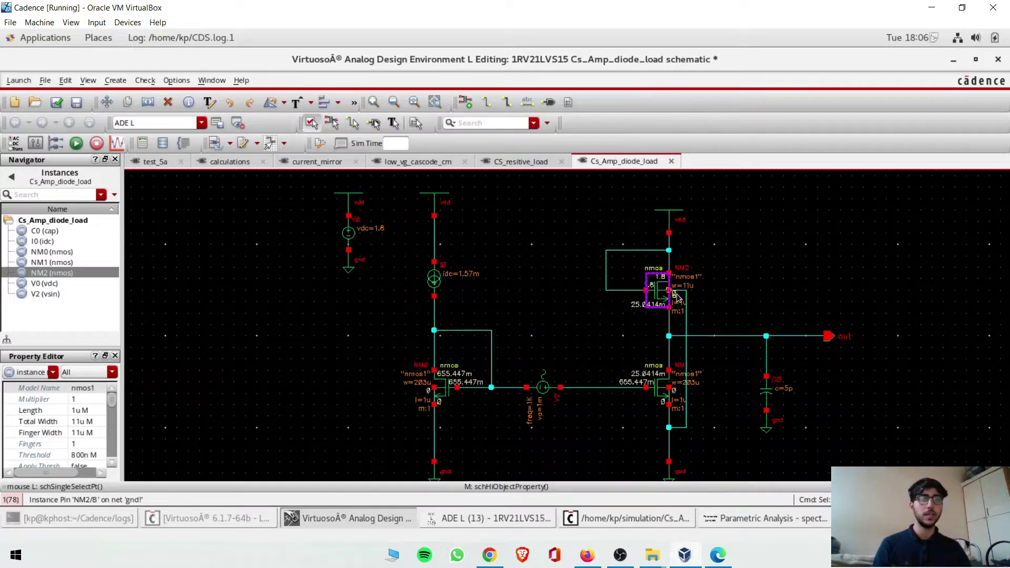
Step: Turn off plotting of the ROPb output and run the dc simulation on the saved schematic
{"action": "left_click", "coordinate": [458, 524]}
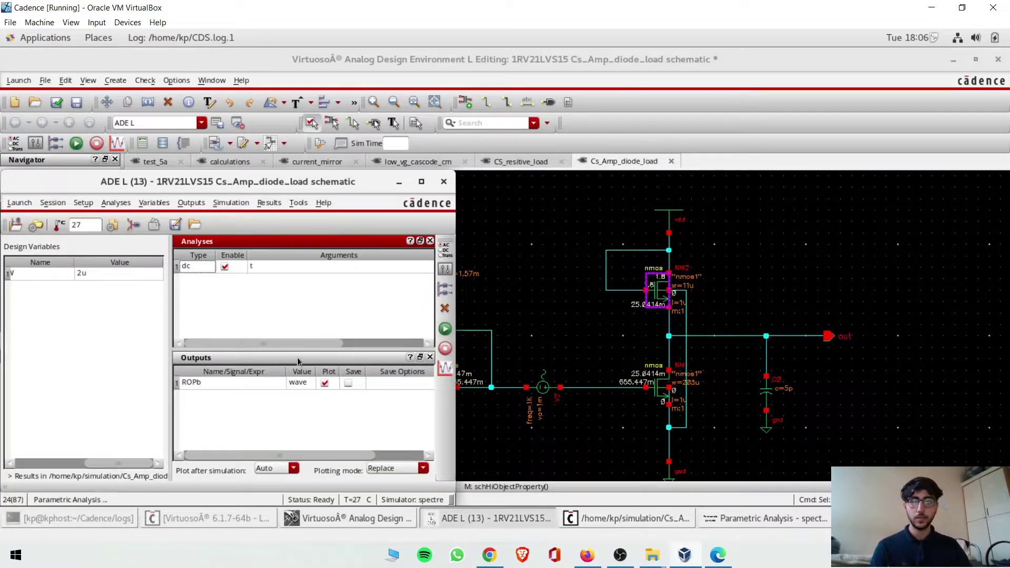
{"action": "left_click", "coordinate": [324, 383]}
{"action": "left_click", "coordinate": [448, 332]}
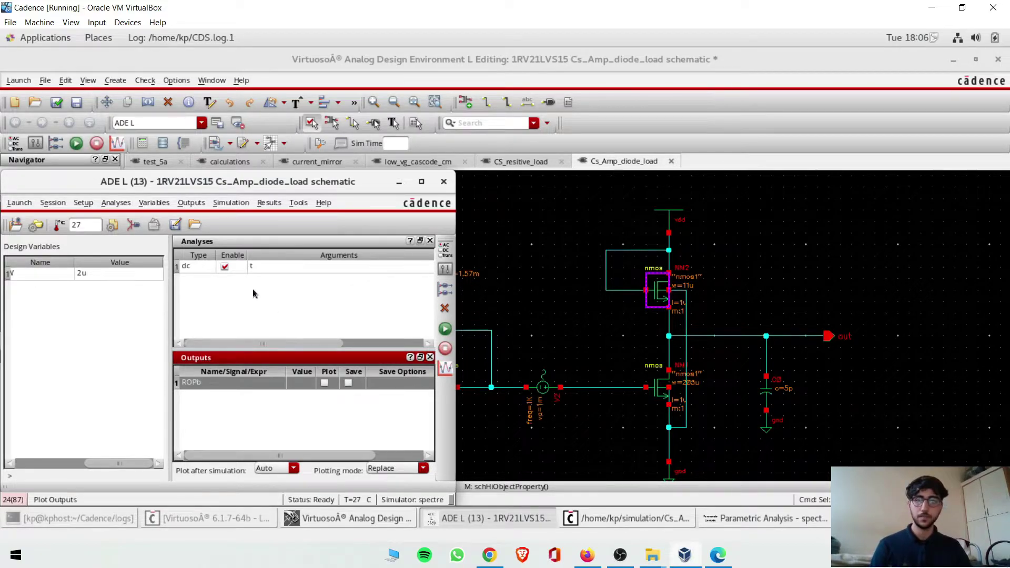
{"action": "left_click", "coordinate": [56, 102]}
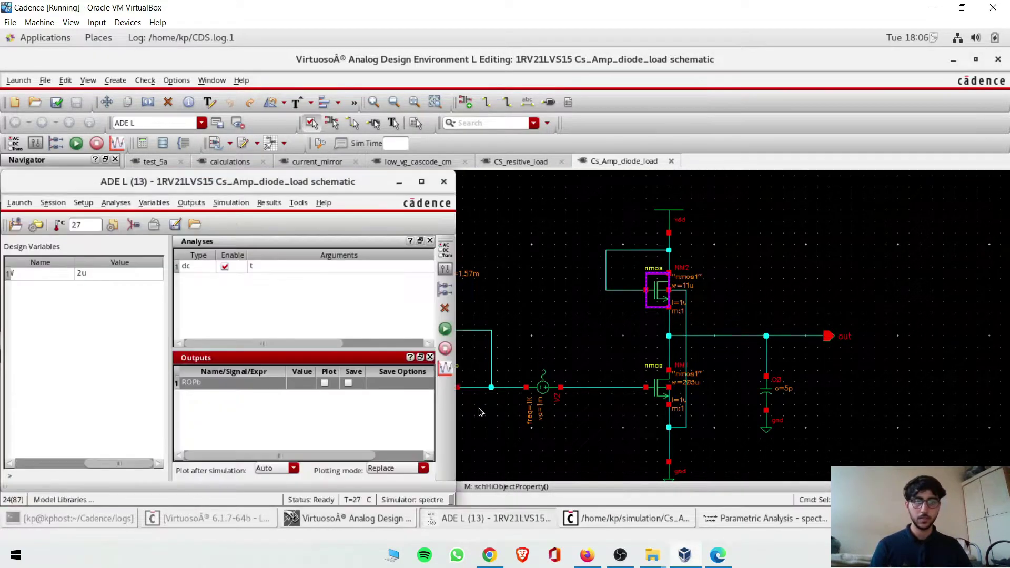
{"action": "left_click", "coordinate": [446, 329]}
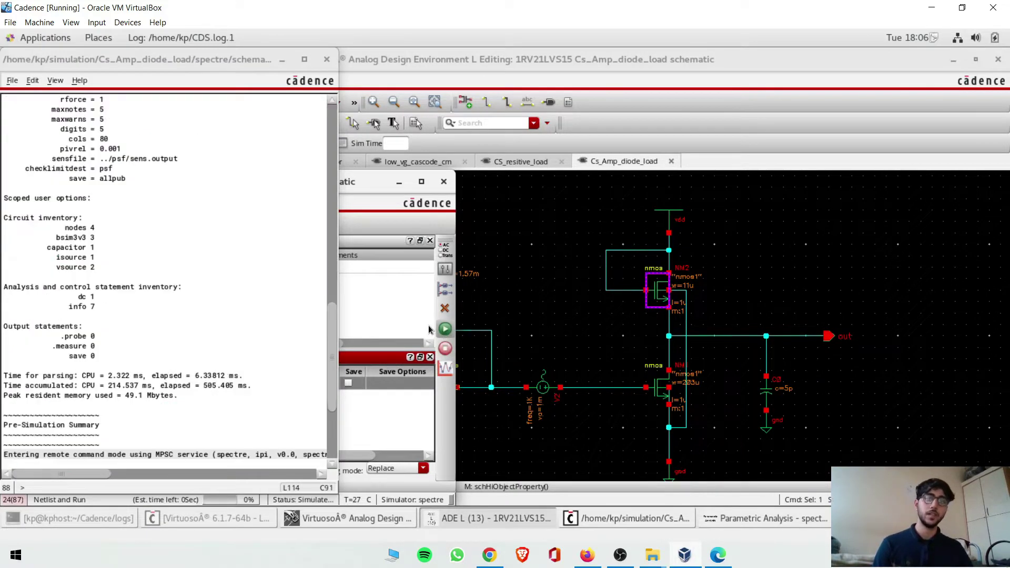
{"action": "left_click", "coordinate": [282, 59]}
Step: Print the DC operating points of transistor NM1 and check its region parameter
{"action": "left_click", "coordinate": [268, 203]}
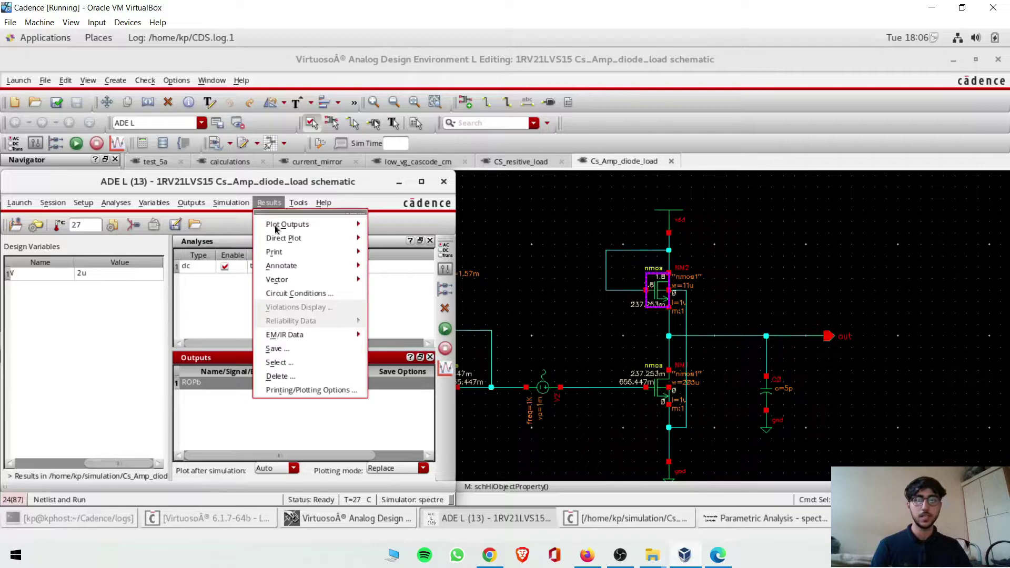
{"action": "mouse_move", "coordinate": [274, 252]}
{"action": "left_click", "coordinate": [432, 273]}
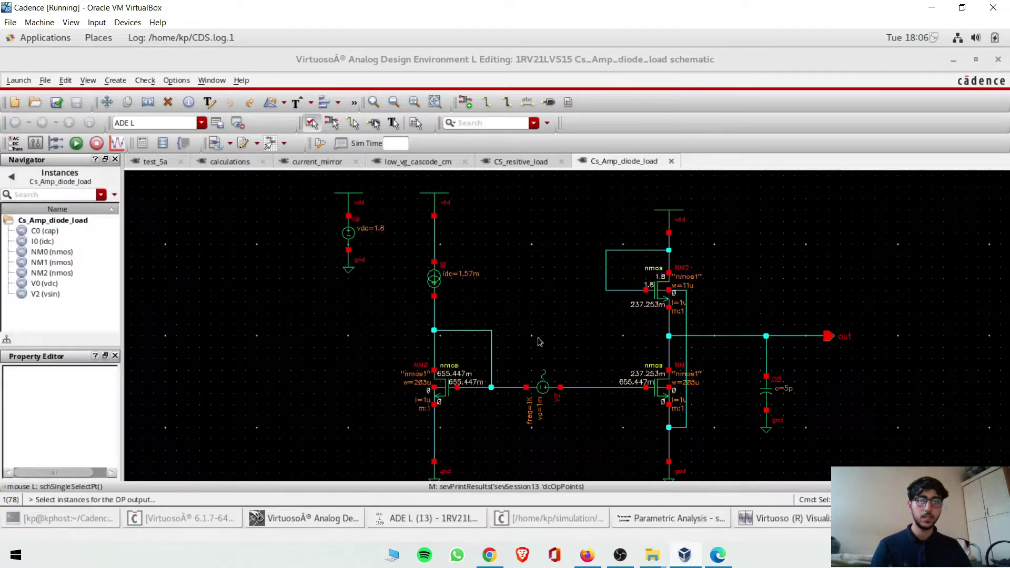
{"action": "left_click", "coordinate": [659, 385]}
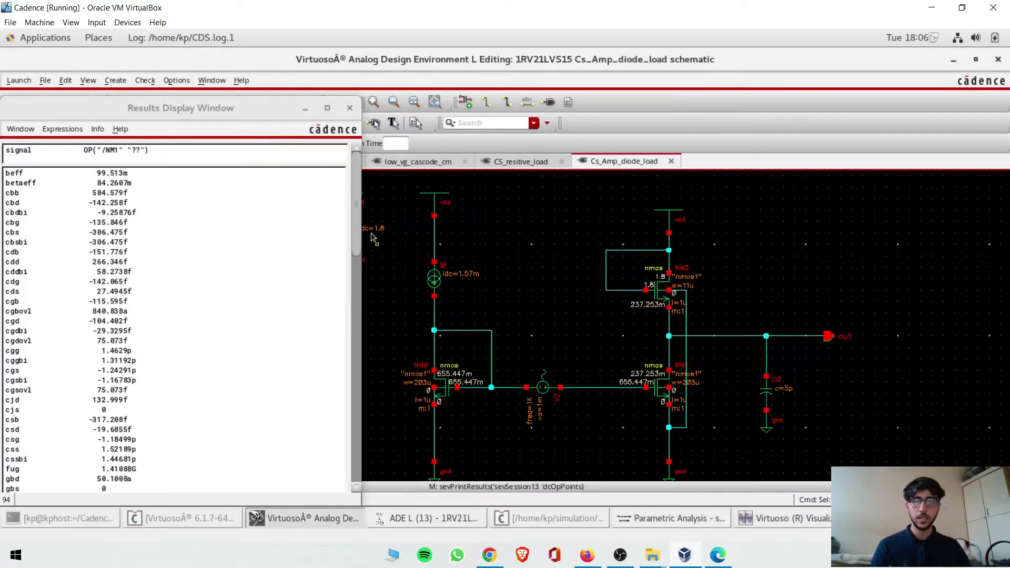
{"action": "left_click_drag", "start_coordinate": [355, 258], "coordinate": [356, 463]}
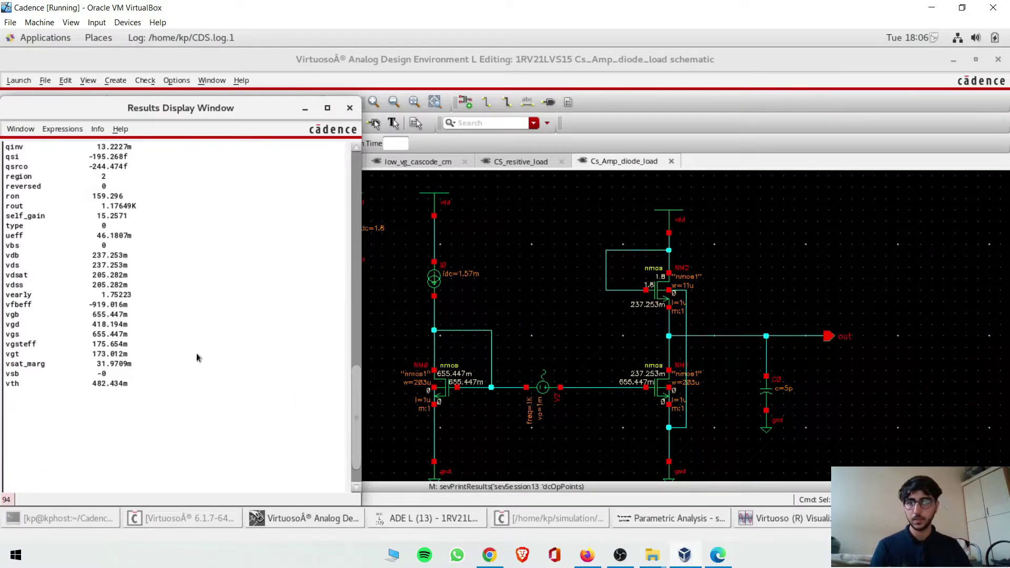
{"action": "left_click", "coordinate": [194, 178]}
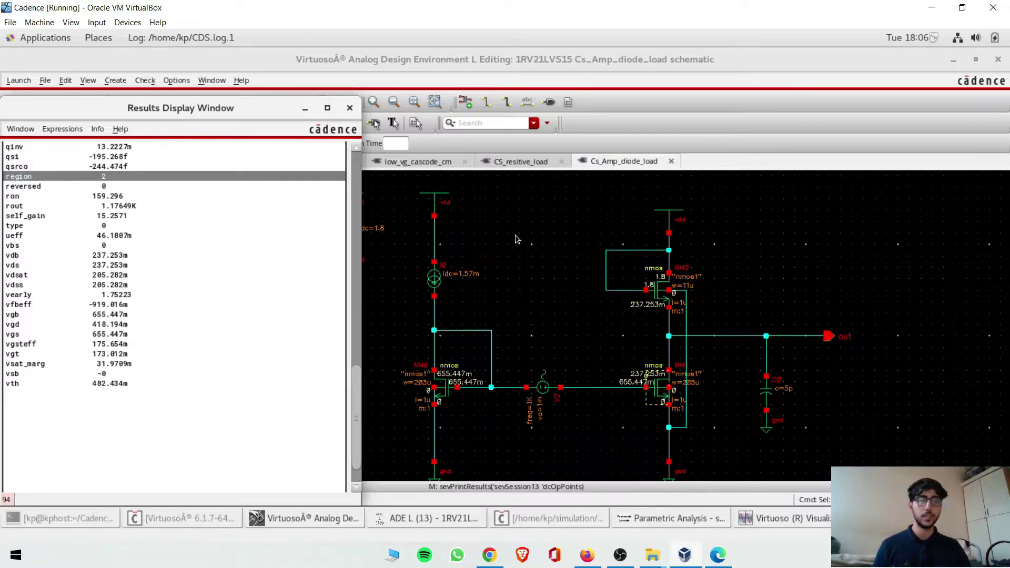
{"action": "left_click", "coordinate": [350, 108]}
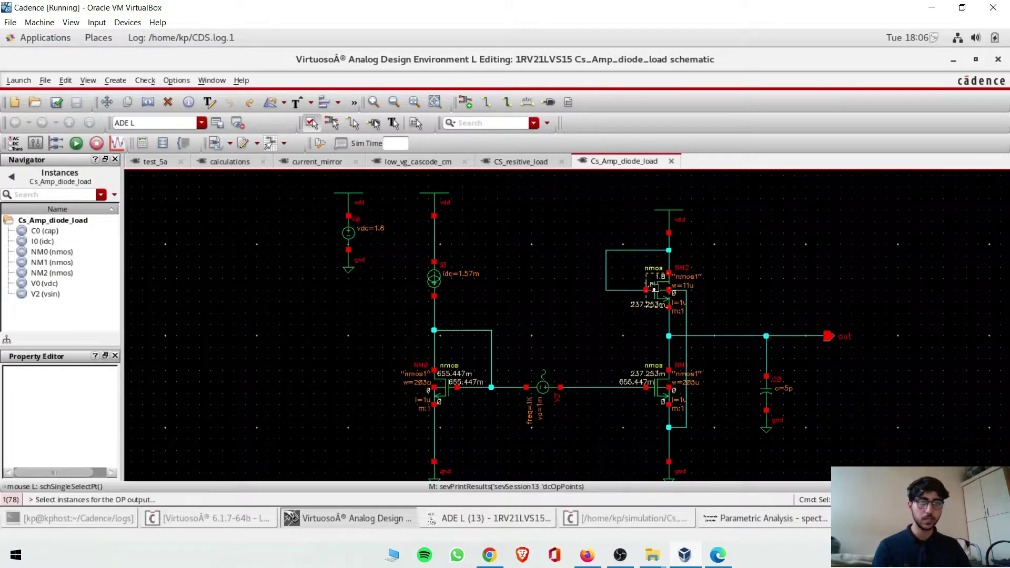
Step: Print the DC operating points of the load transistor NM2, check its region parameter and end the instance selection
{"action": "left_click", "coordinate": [656, 279]}
{"action": "left_click_drag", "start_coordinate": [358, 209], "coordinate": [352, 426]}
{"action": "left_click", "coordinate": [103, 179]}
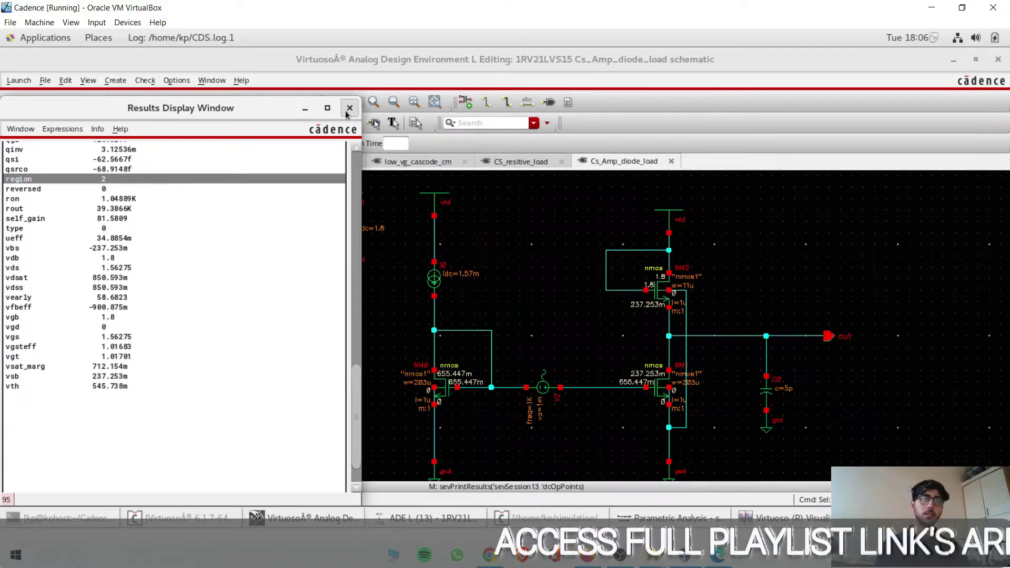
{"action": "left_click", "coordinate": [395, 194]}
{"action": "key", "text": "Escape"}
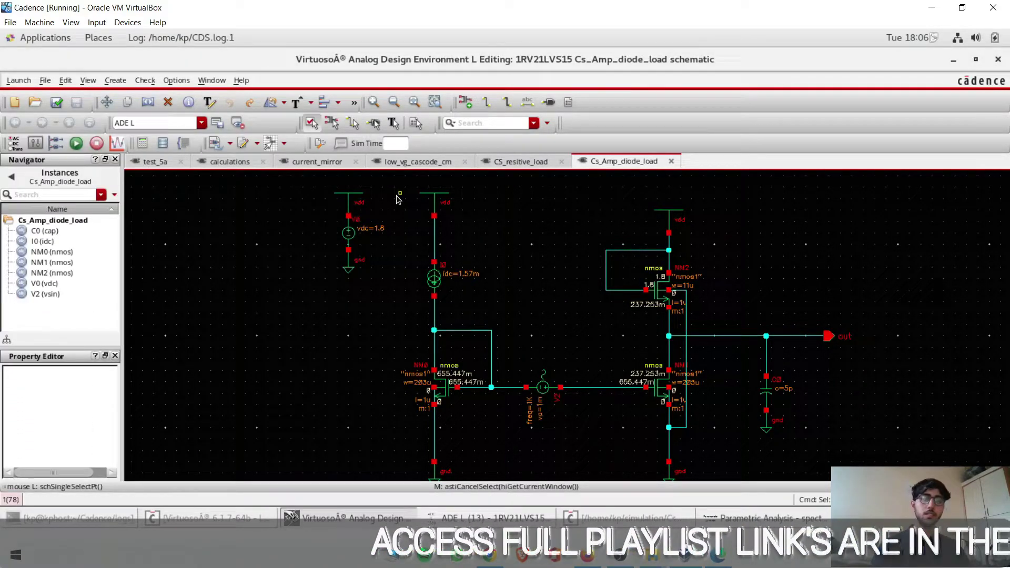
Step: Check the AC magnitude in the properties of the sinusoidal input source V2
{"action": "left_click", "coordinate": [473, 518]}
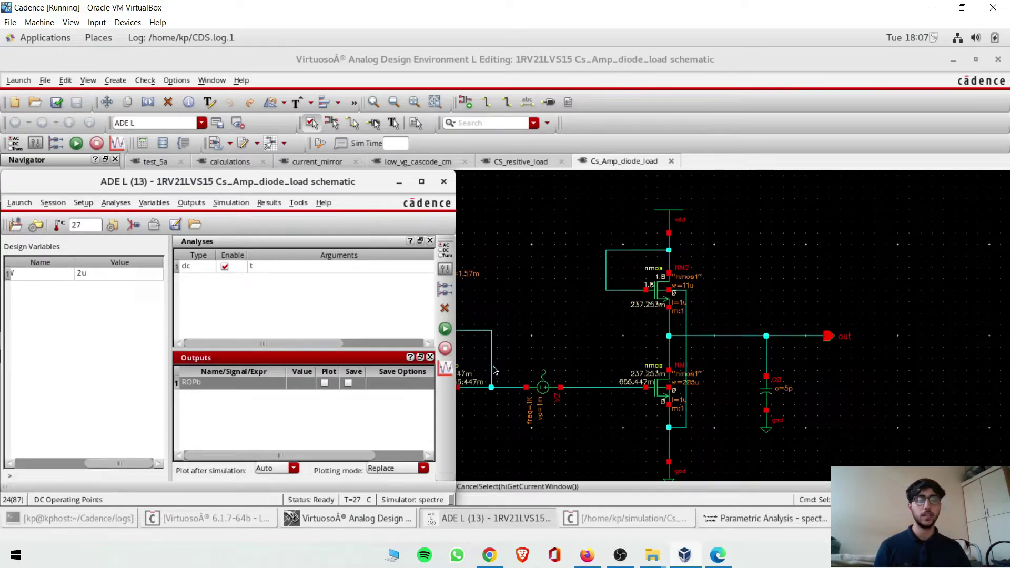
{"action": "left_click", "coordinate": [548, 410]}
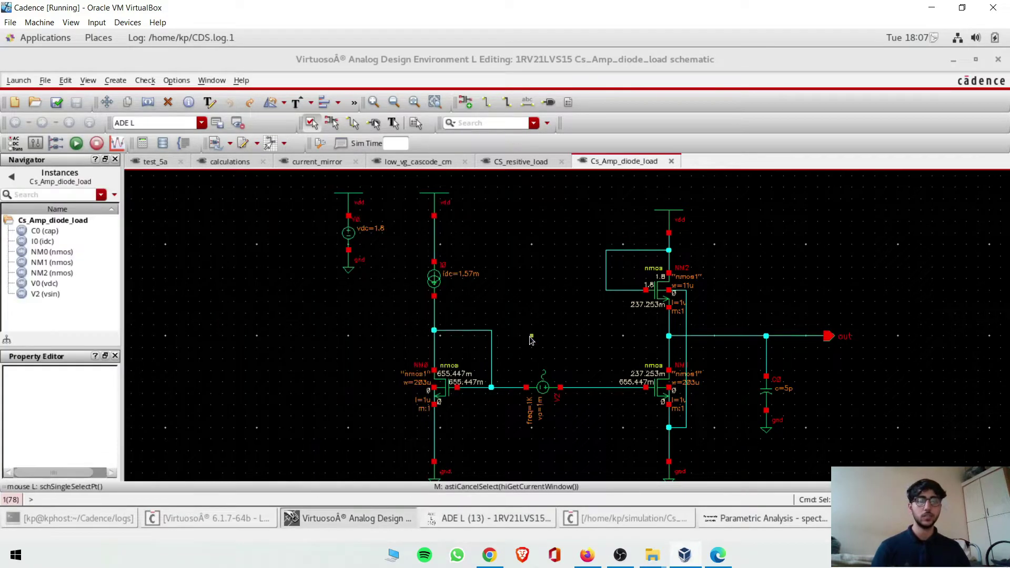
{"action": "double_click", "coordinate": [543, 389]}
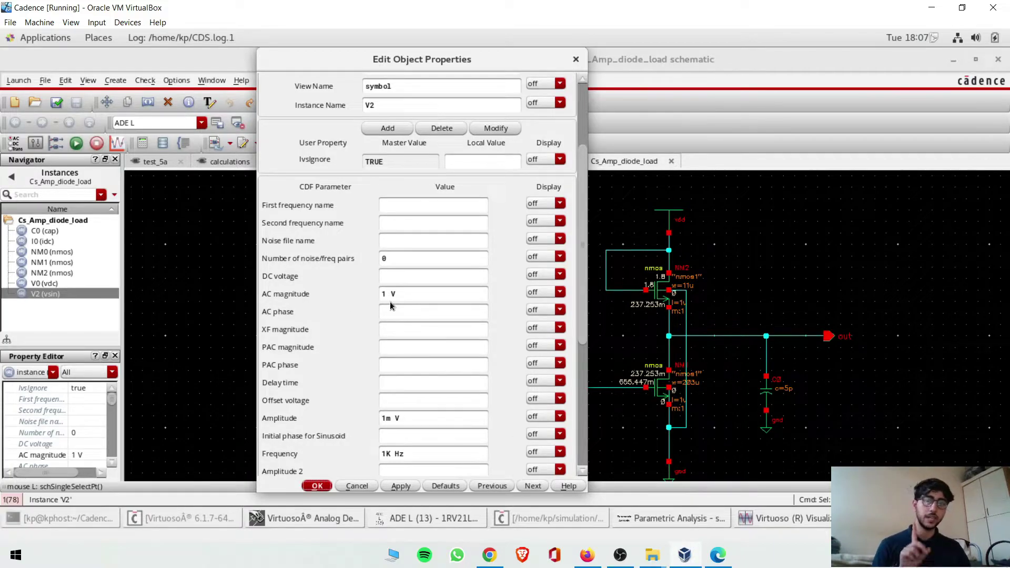
{"action": "key", "text": "Return"}
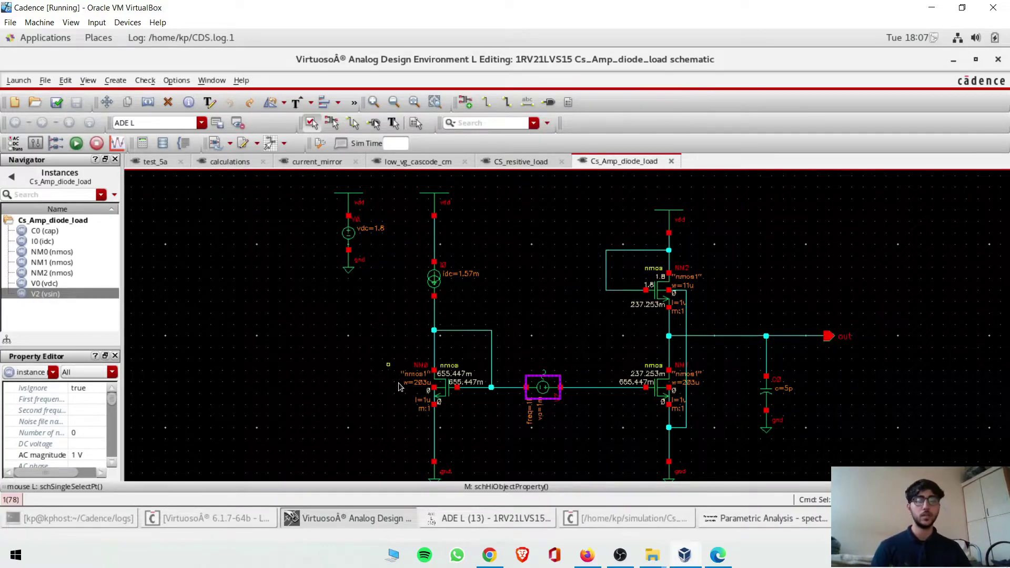
Step: Add an ac analysis that sweeps frequency from 1 to 1G
{"action": "left_click", "coordinate": [476, 513]}
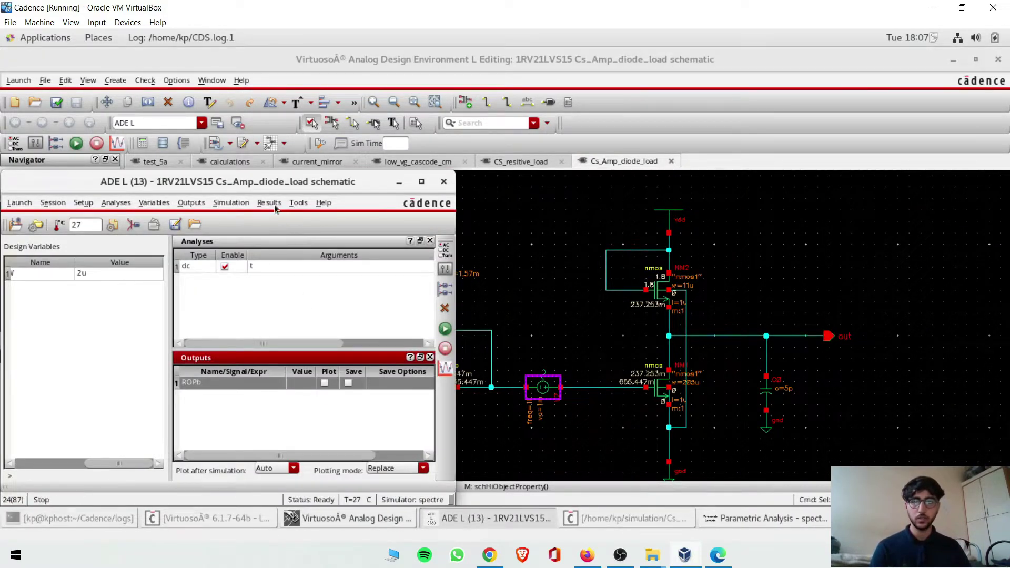
{"action": "left_click", "coordinate": [445, 249]}
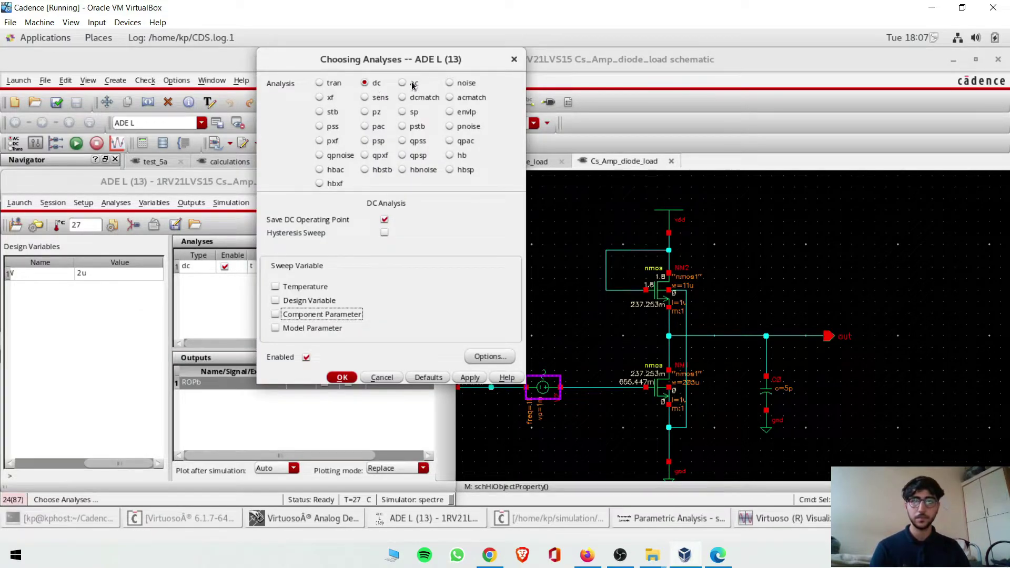
{"action": "left_click", "coordinate": [413, 83]}
{"action": "left_click", "coordinate": [384, 321]}
{"action": "type", "text": "1"}
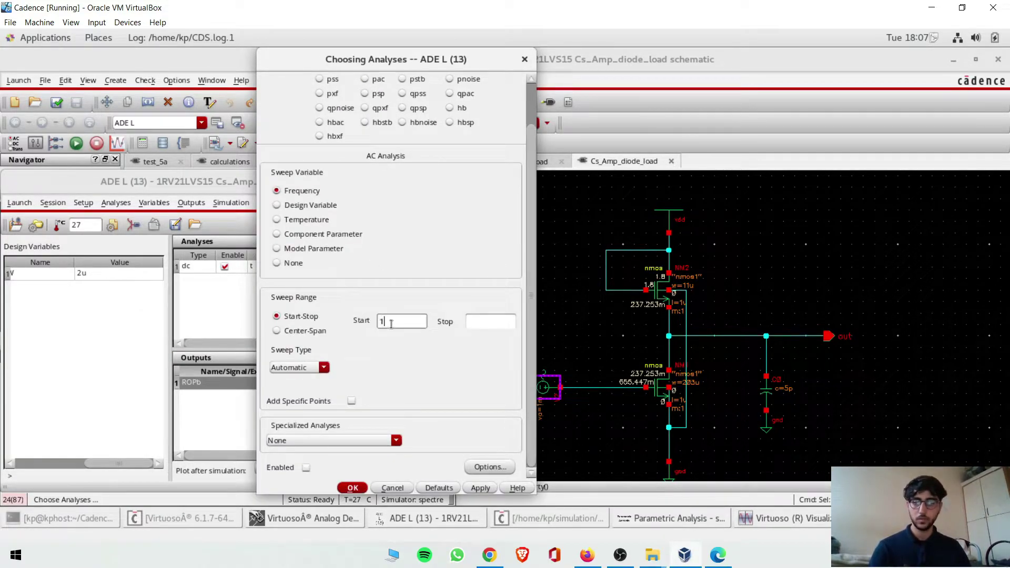
{"action": "key", "text": "Tab"}
{"action": "type", "text": "1G"}
{"action": "key", "text": "Return"}
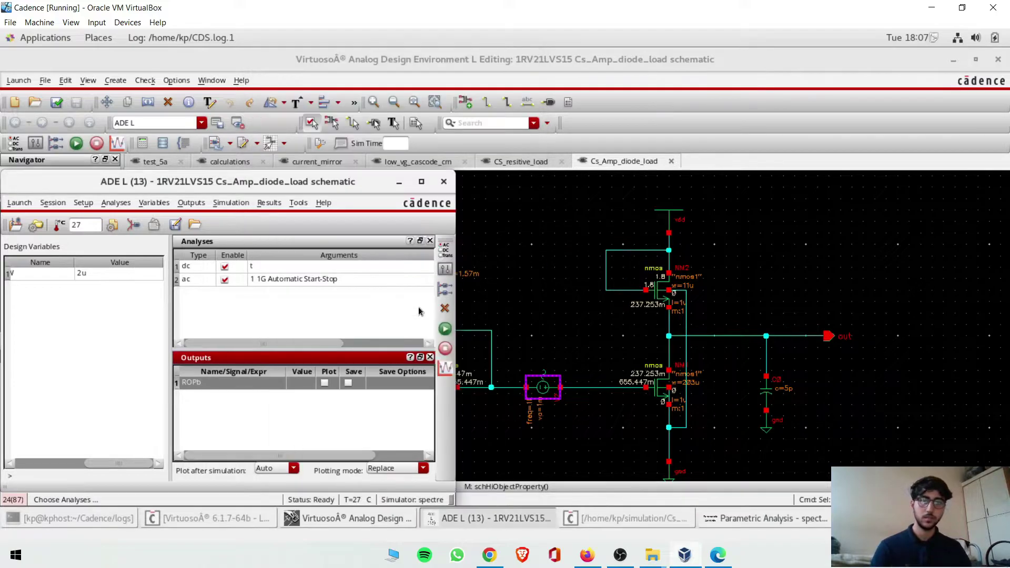
Step: Select the out net on the schematic for plotting and run the simulation with only the ac analysis enabled
{"action": "left_click", "coordinate": [191, 203]}
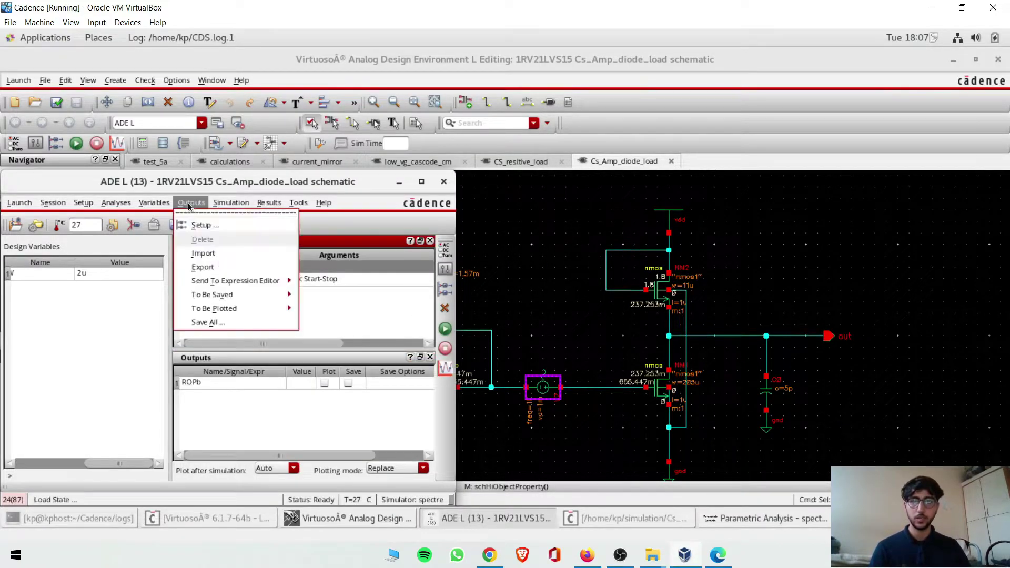
{"action": "mouse_move", "coordinate": [237, 294]}
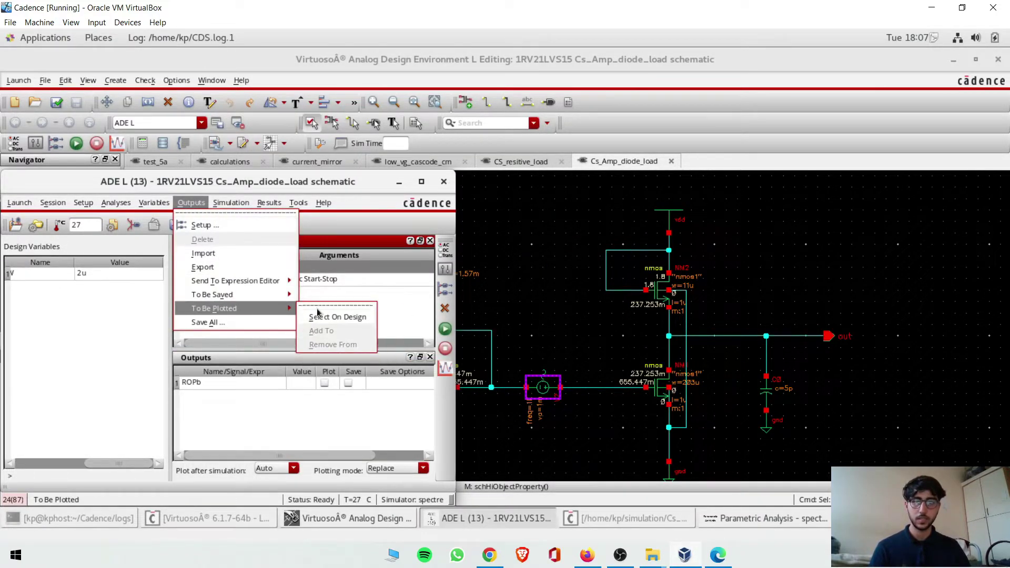
{"action": "left_click", "coordinate": [337, 303]}
{"action": "left_click", "coordinate": [743, 337]}
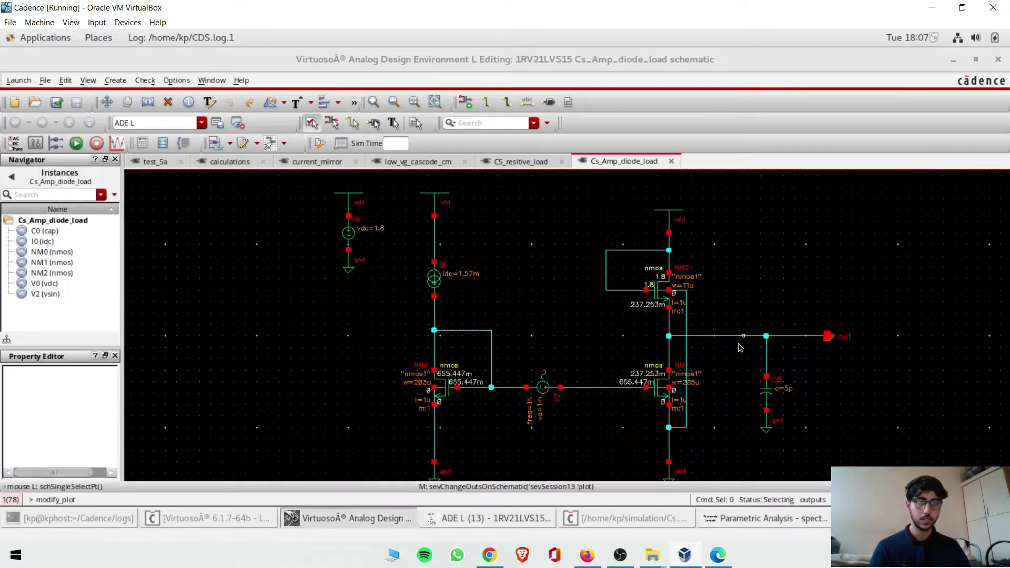
{"action": "left_click", "coordinate": [529, 522]}
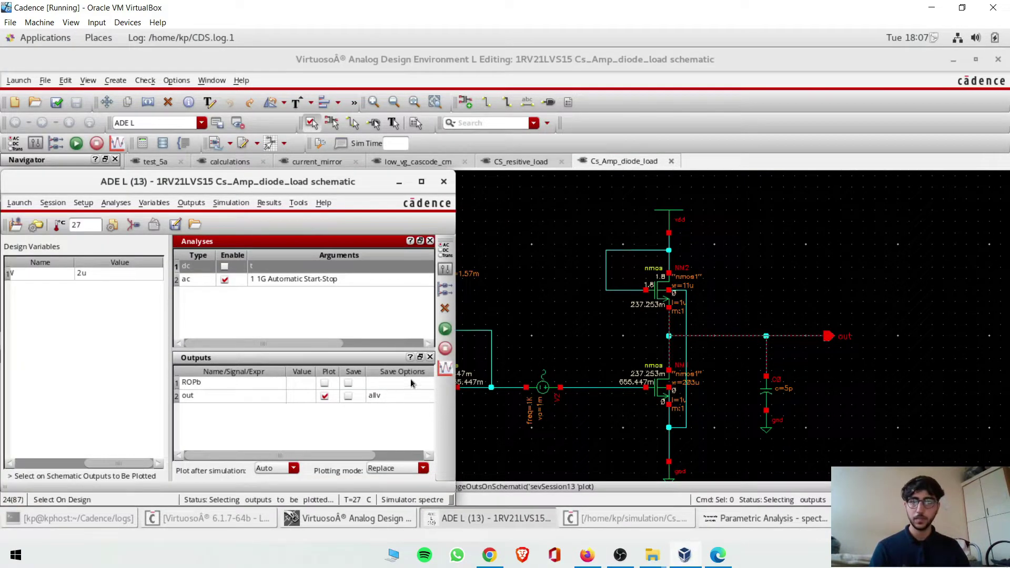
{"action": "left_click", "coordinate": [444, 331]}
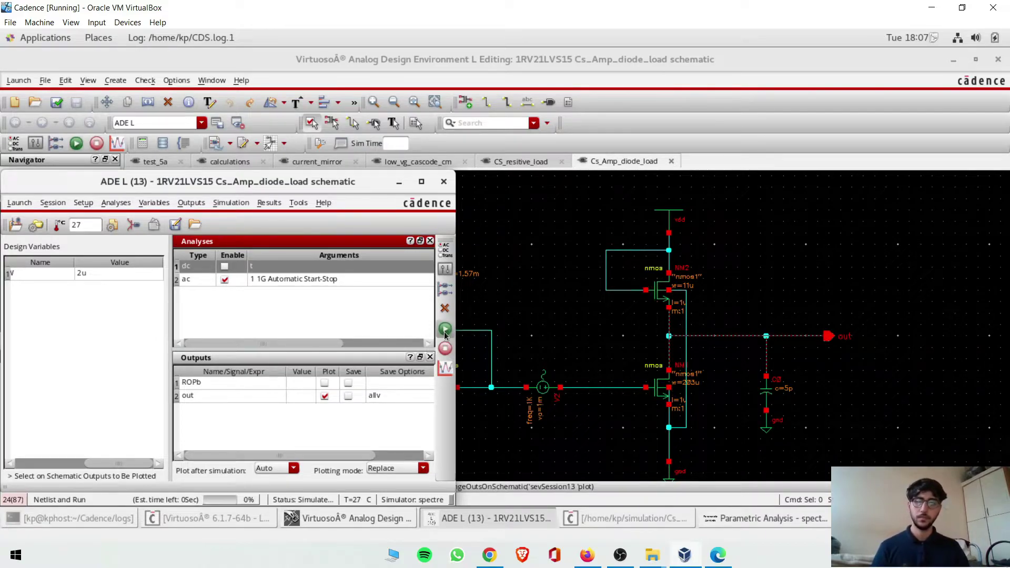
Step: Display the out trace of the AC response in dB20 instead of magnitude
{"action": "mouse_move", "coordinate": [440, 207]}
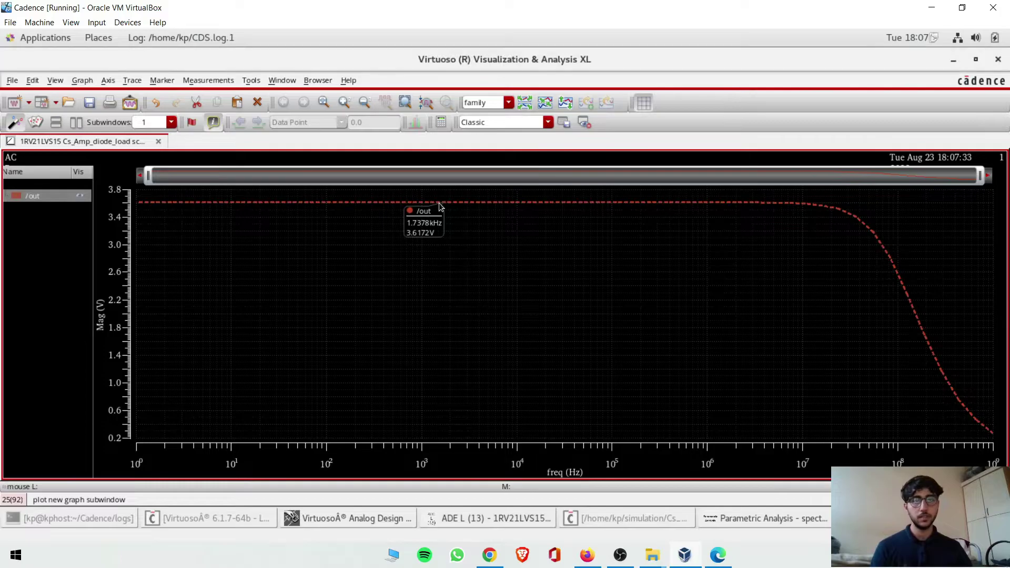
{"action": "right_click", "coordinate": [439, 204]}
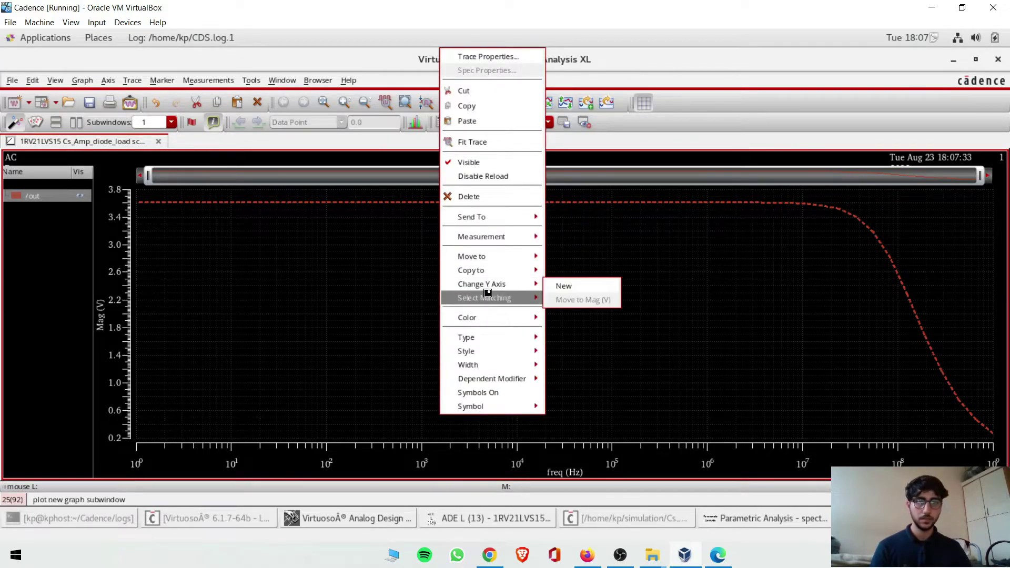
{"action": "mouse_move", "coordinate": [528, 381]}
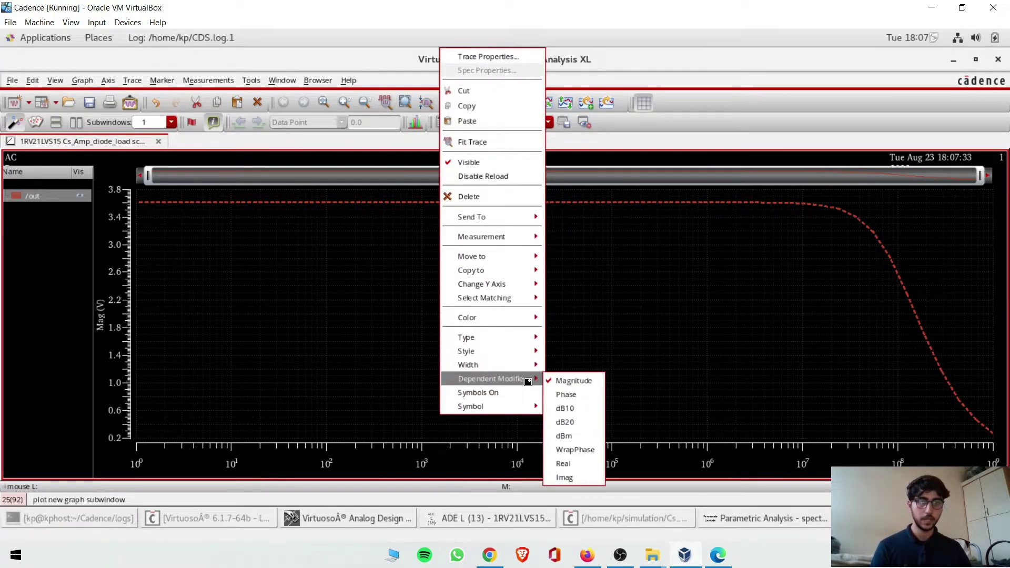
{"action": "left_click", "coordinate": [566, 421]}
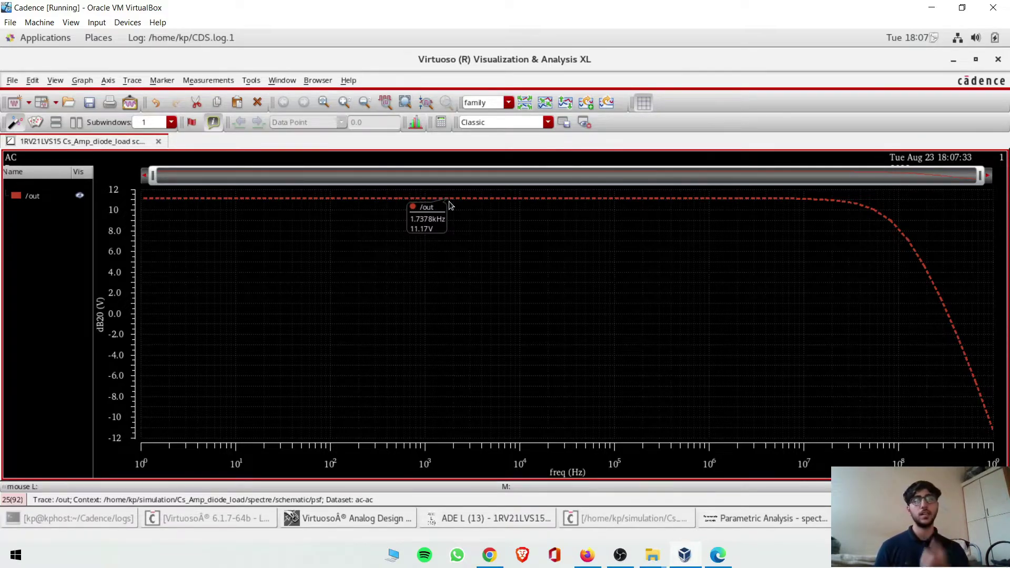
Step: Switch to the lab notes PDF in Edge and examine the ac analysis section for gain, 3 dB and unity-gain frequencies
{"action": "left_click", "coordinate": [718, 555]}
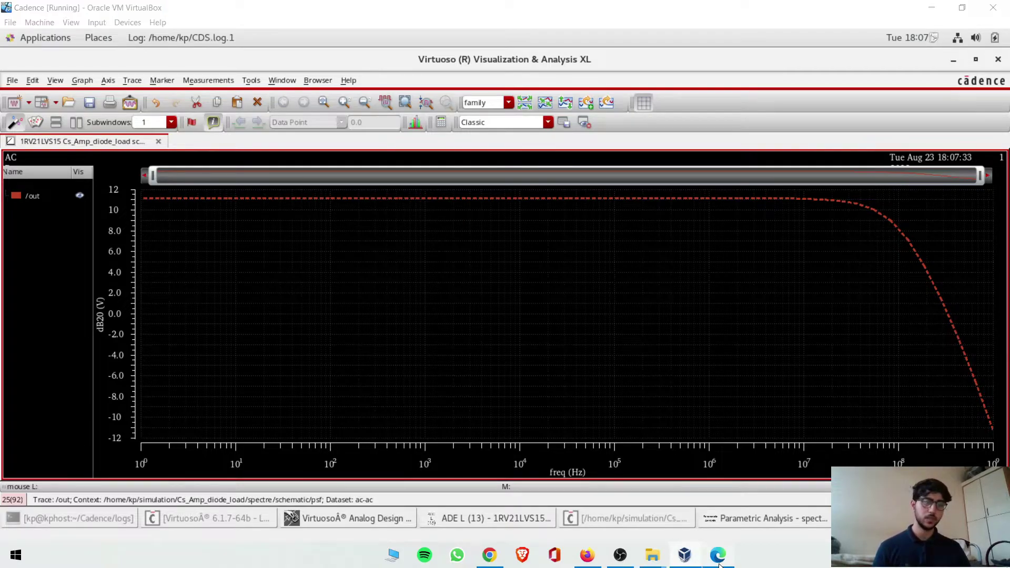
{"action": "scroll", "coordinate": [671, 475], "scroll_direction": "down", "scroll_amount": 3}
{"action": "scroll", "coordinate": [526, 431], "scroll_direction": "up", "scroll_amount": 4}
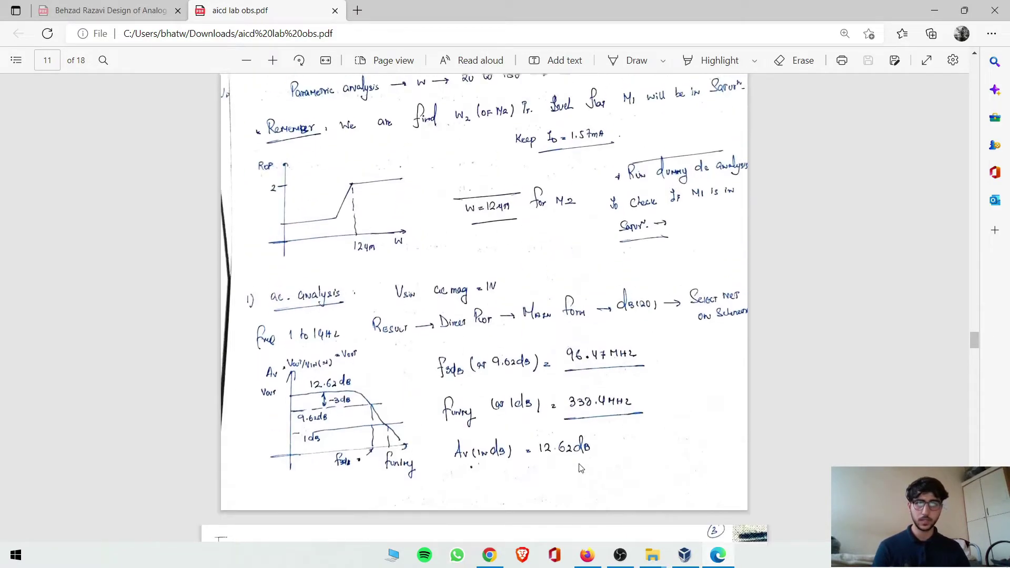
Step: Examine the trans analysis section of the lab notes and return to the ac analysis results
{"action": "scroll", "coordinate": [488, 357], "scroll_direction": "down", "scroll_amount": 3}
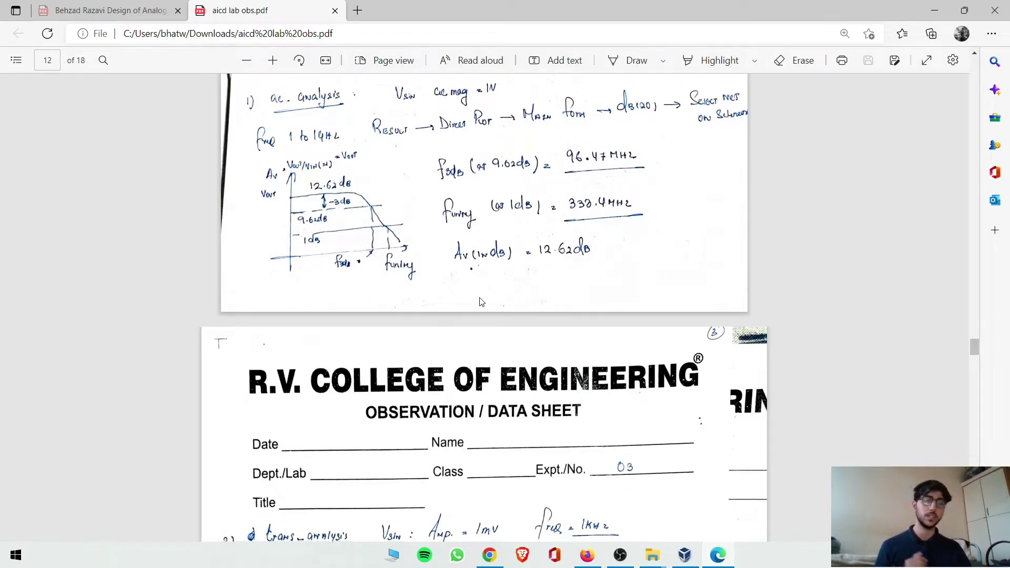
{"action": "scroll", "coordinate": [480, 301], "scroll_direction": "down", "scroll_amount": 3}
{"action": "scroll", "coordinate": [483, 302], "scroll_direction": "down", "scroll_amount": 3}
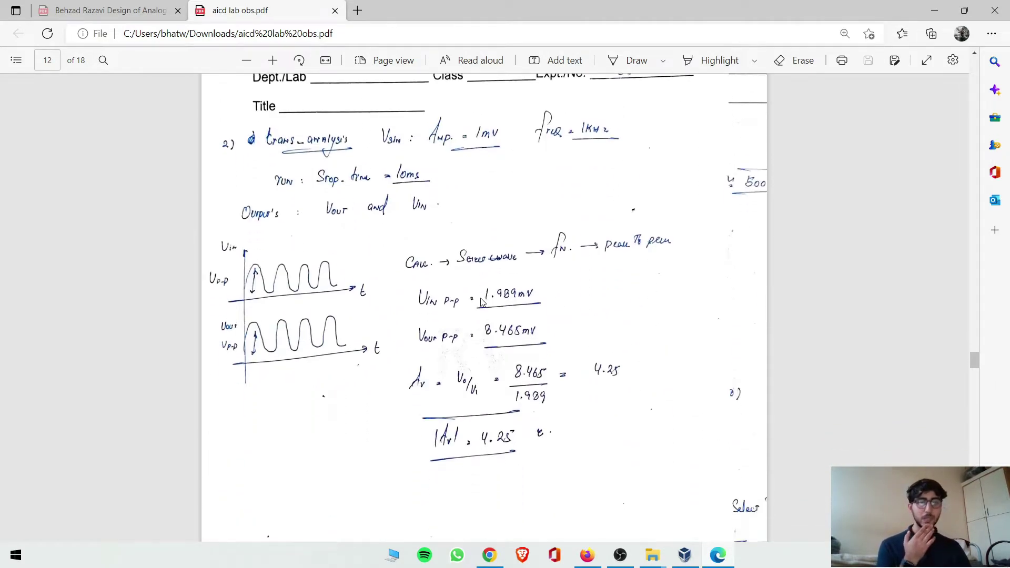
{"action": "scroll", "coordinate": [482, 302], "scroll_direction": "up", "scroll_amount": 3}
{"action": "scroll", "coordinate": [484, 304], "scroll_direction": "up", "scroll_amount": 5}
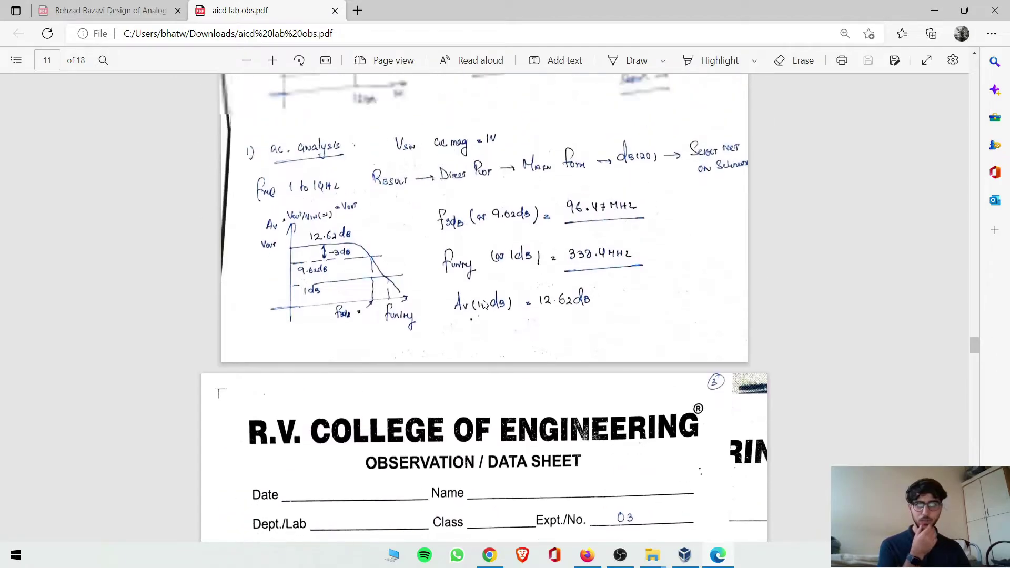
{"action": "scroll", "coordinate": [485, 305], "scroll_direction": "up", "scroll_amount": 1}
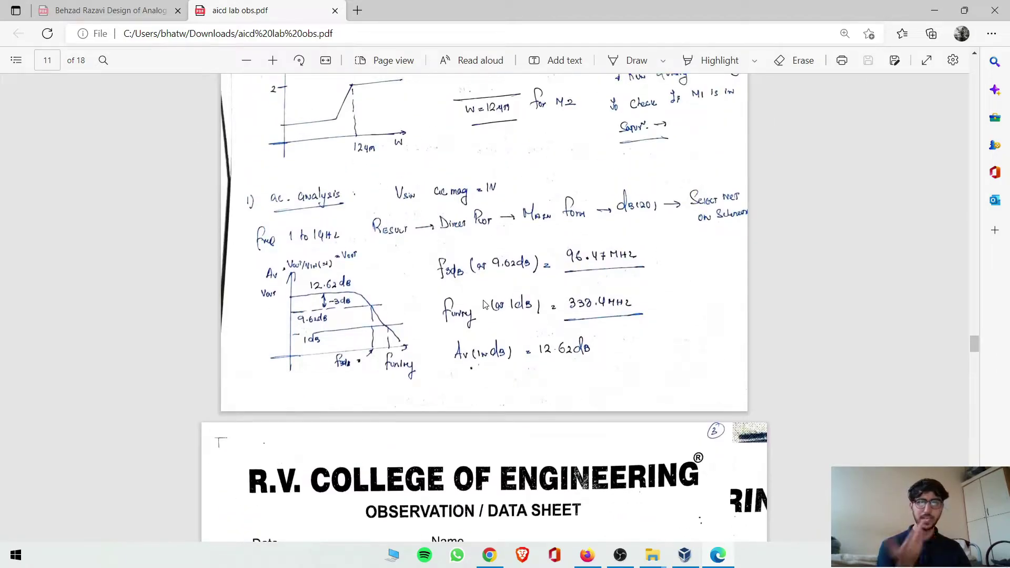
{"action": "scroll", "coordinate": [486, 305], "scroll_direction": "up", "scroll_amount": 2}
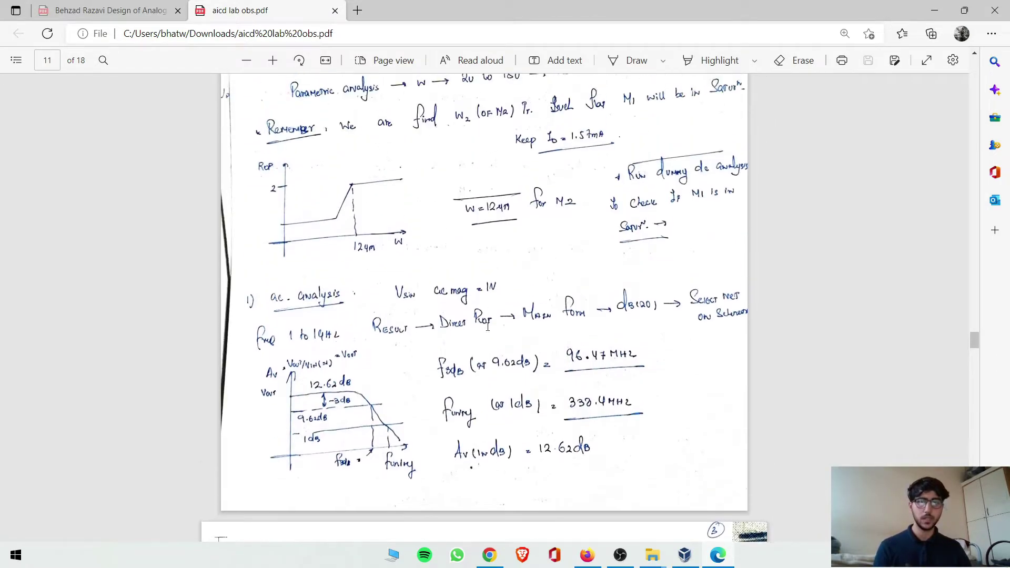
Step: Switch back to the Cadence waveform window and set the AC response graph's background color to white
{"action": "key", "text": "alt+Tab"}
{"action": "mouse_move", "coordinate": [479, 203]}
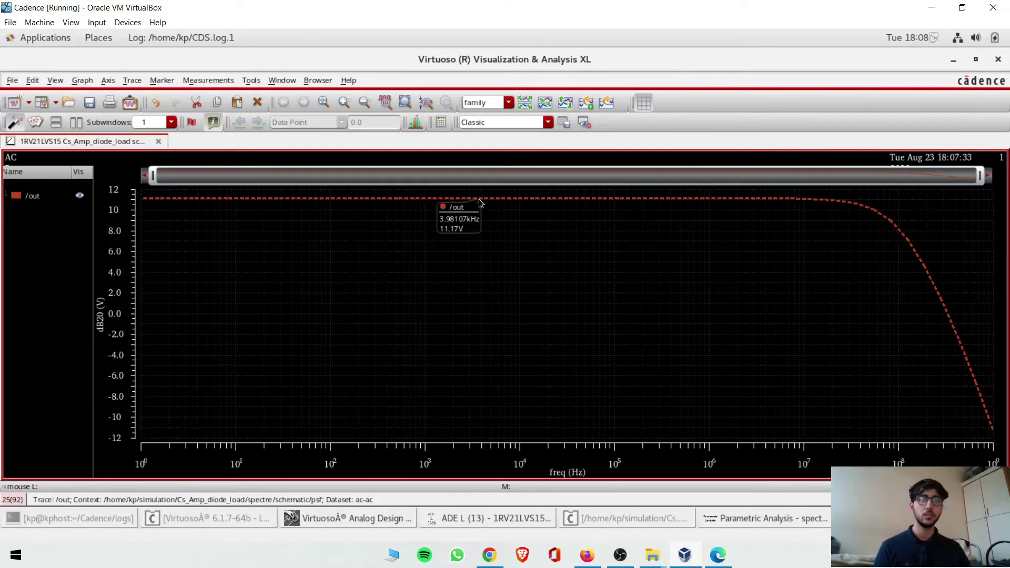
{"action": "right_click", "coordinate": [478, 231]}
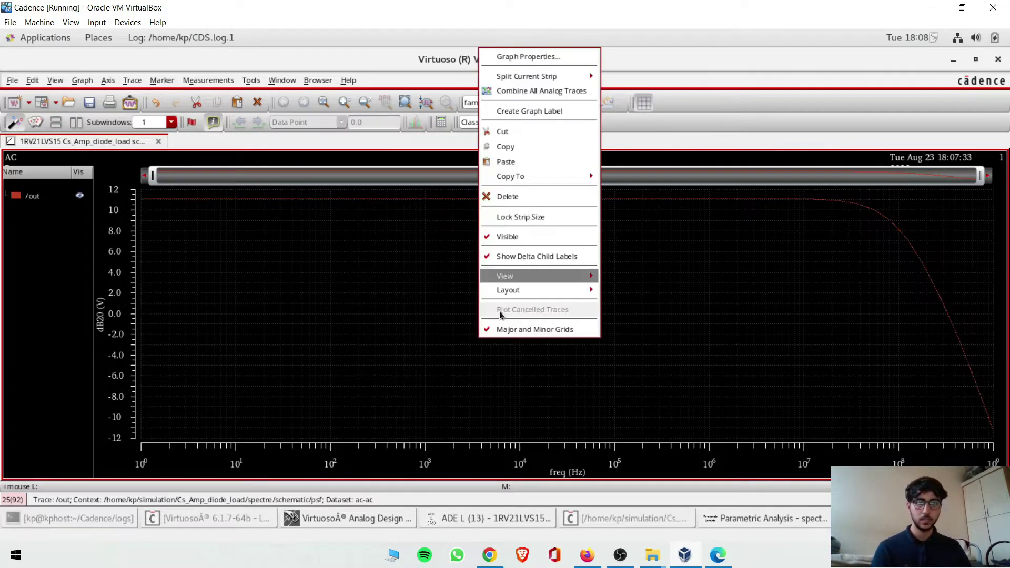
{"action": "left_click", "coordinate": [514, 56]}
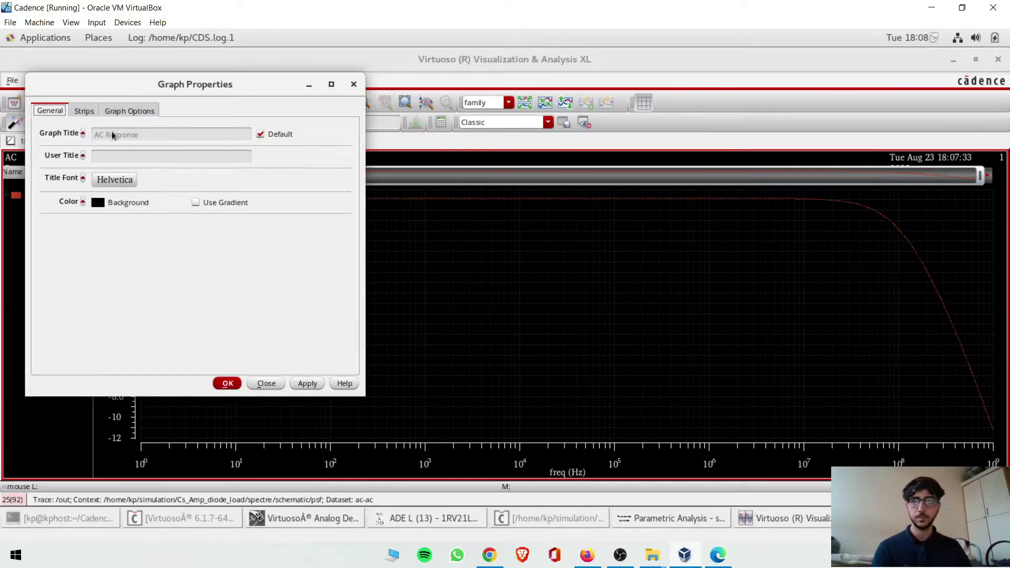
{"action": "left_click", "coordinate": [96, 203]}
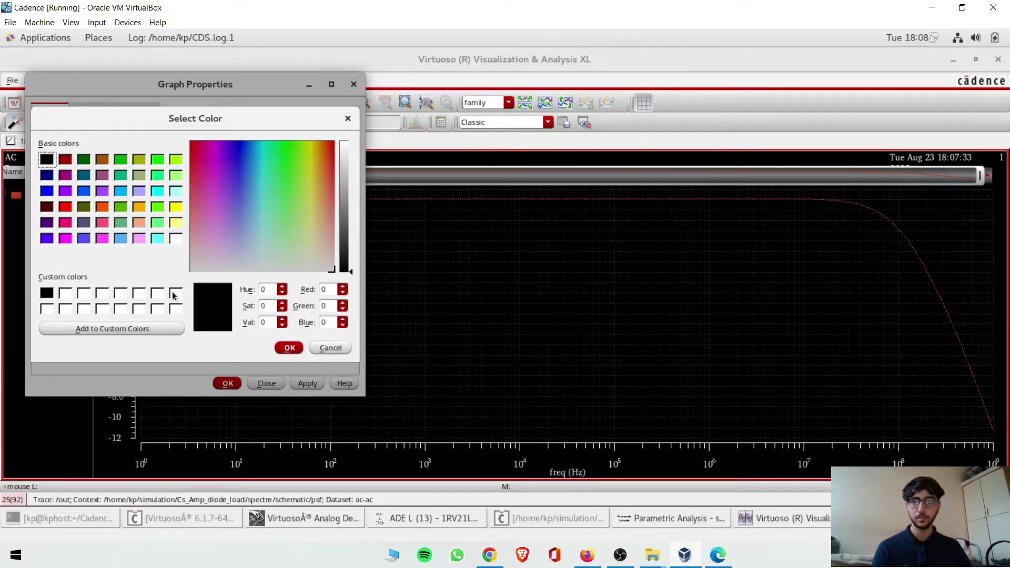
{"action": "left_click", "coordinate": [173, 235]}
{"action": "left_click", "coordinate": [287, 347]}
{"action": "left_click", "coordinate": [228, 383]}
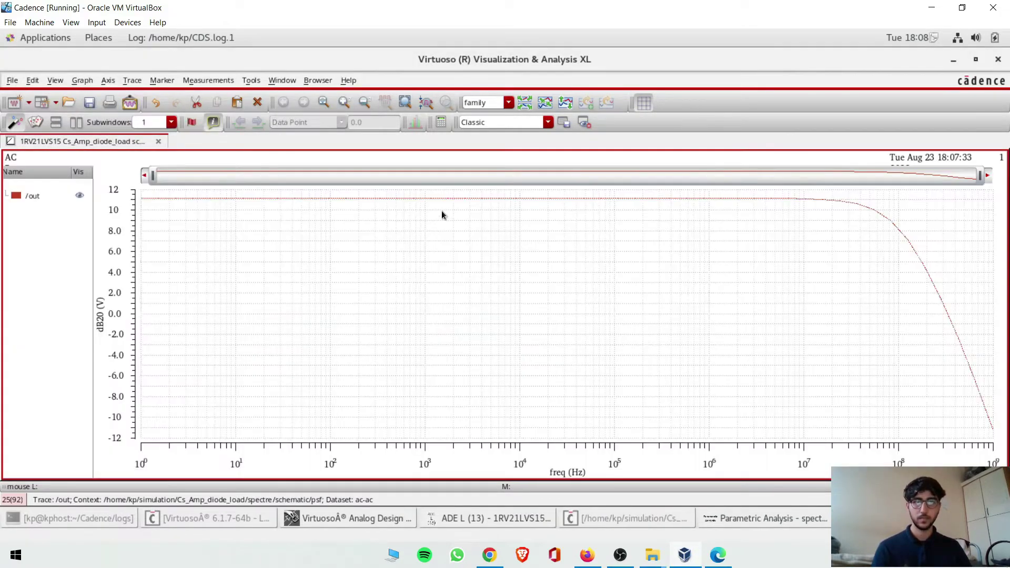
Step: Place a horizontal marker at 8.17 on the dB20 plot to read the 3 dB frequency
{"action": "mouse_move", "coordinate": [443, 199]}
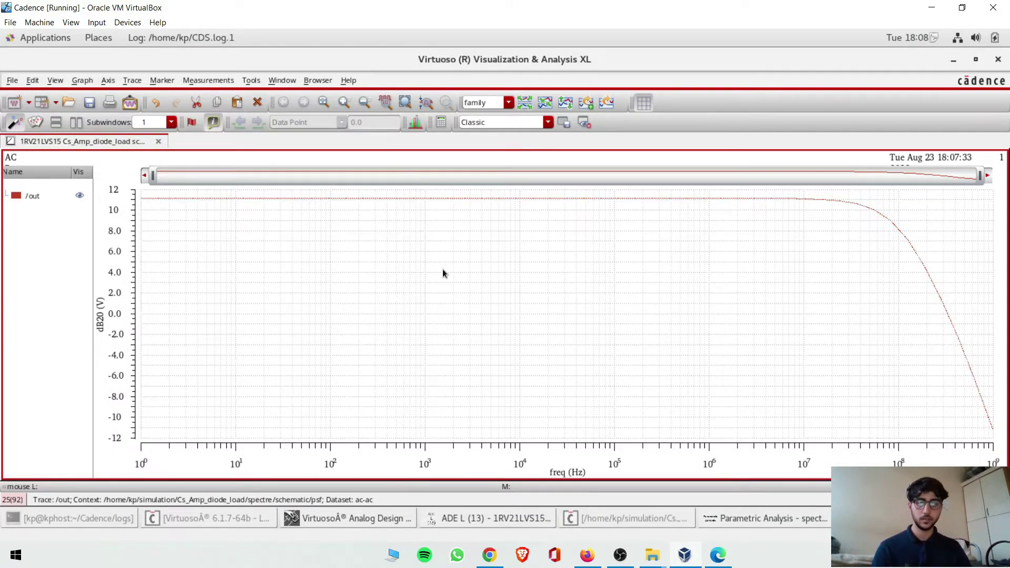
{"action": "key", "text": "h"}
{"action": "left_click", "coordinate": [149, 282]}
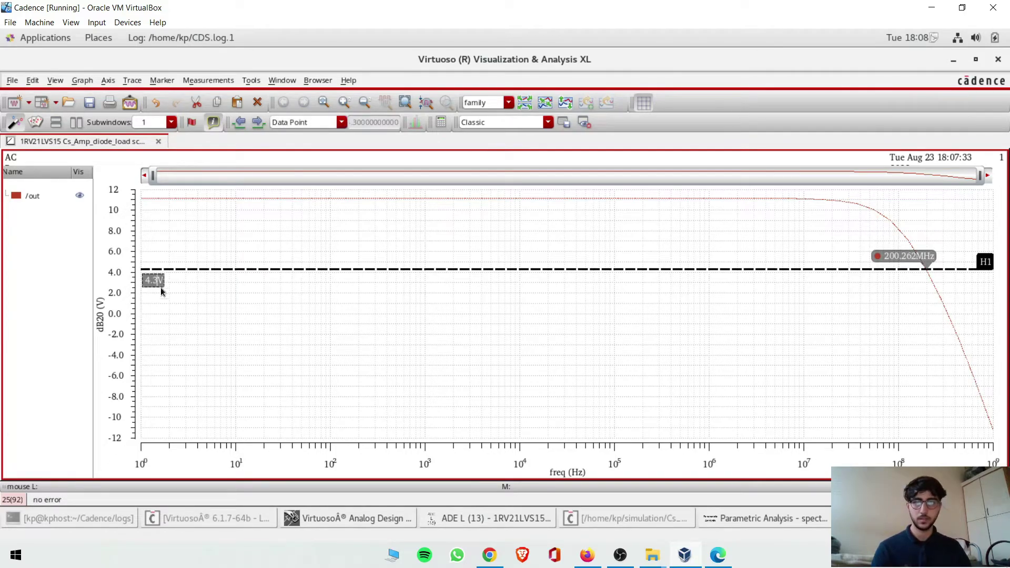
{"action": "key", "text": "BackSpace"}
{"action": "key", "text": "BackSpace"}
{"action": "key", "text": "BackSpace"}
{"action": "type", "text": "8."}
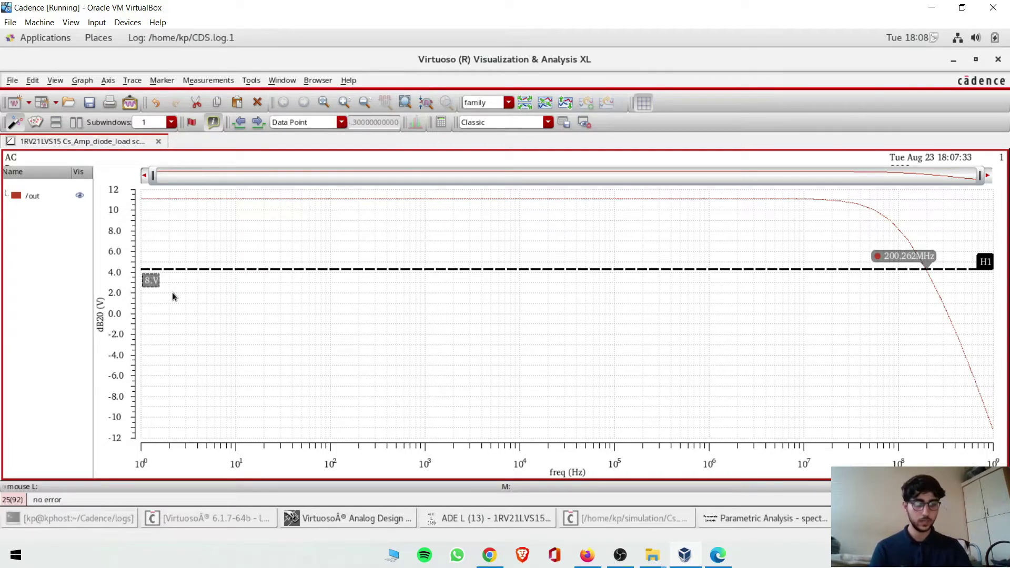
{"action": "type", "text": "17"}
{"action": "key", "text": "Return"}
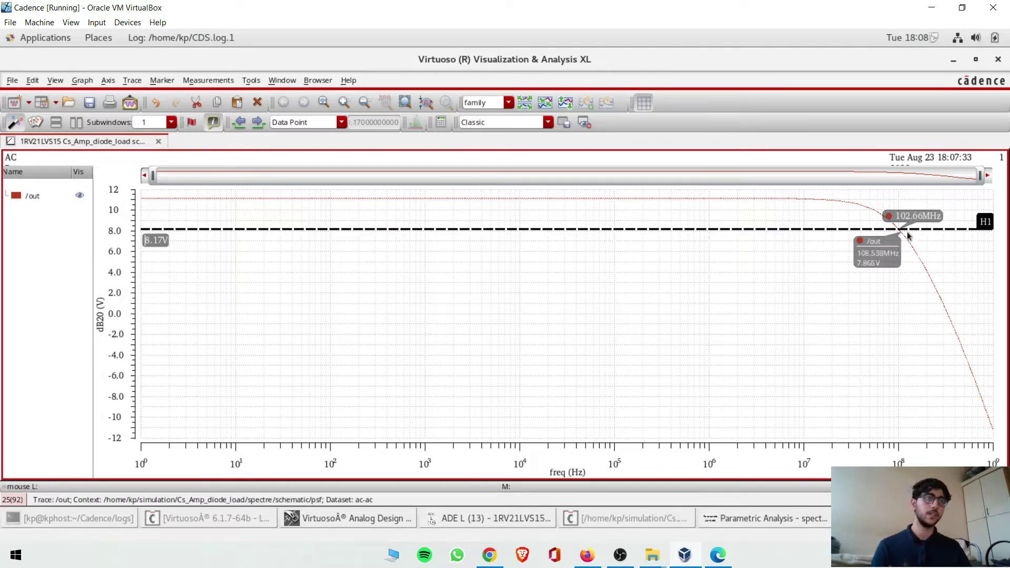
Step: Place a second horizontal marker at 0.0 to read the unity-gain frequency and select the upper marker alongside it
{"action": "left_click", "coordinate": [740, 328]}
{"action": "key", "text": "h"}
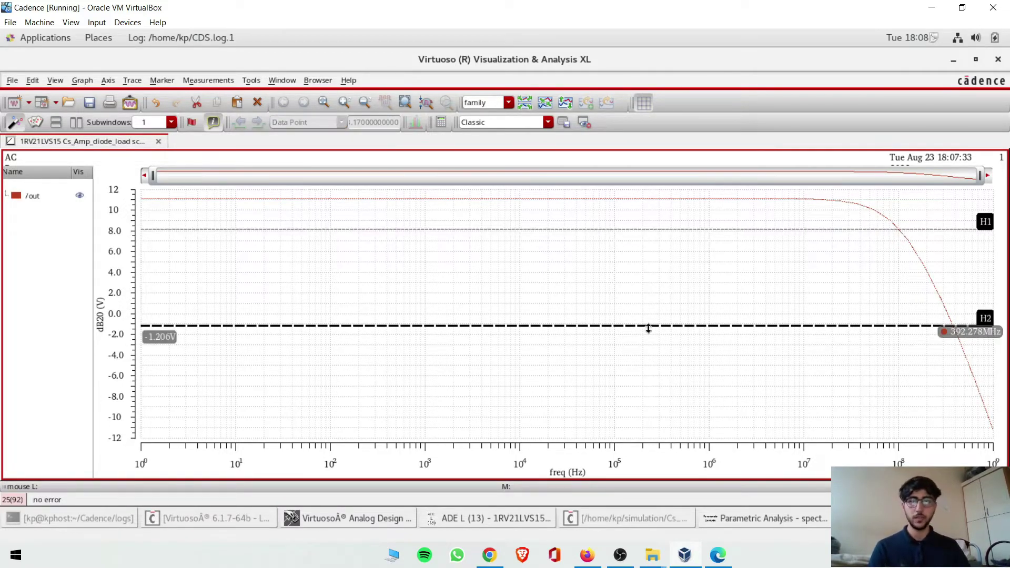
{"action": "double_click", "coordinate": [159, 336]}
{"action": "type", "text": "-1."}
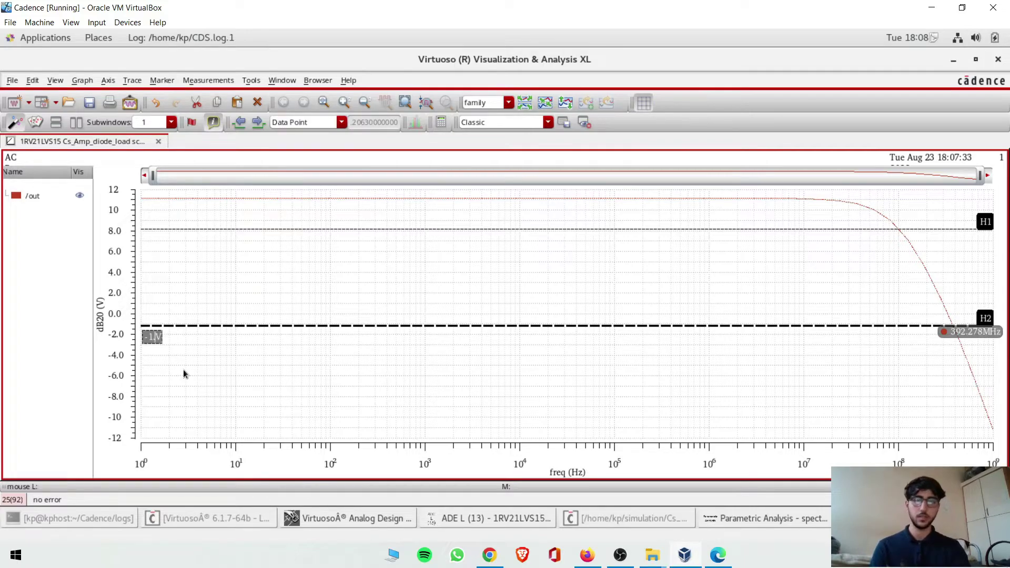
{"action": "key", "text": "BackSpace"}
{"action": "key", "text": "BackSpace"}
{"action": "key", "text": "BackSpace"}
{"action": "type", "text": "0.0"}
{"action": "key", "text": "Return"}
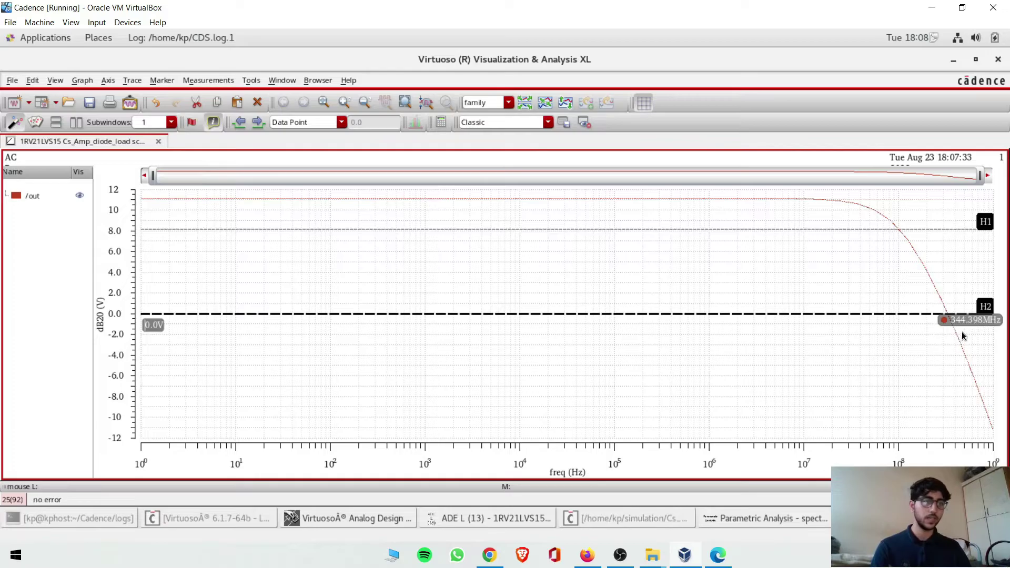
{"action": "left_click", "coordinate": [544, 228]}
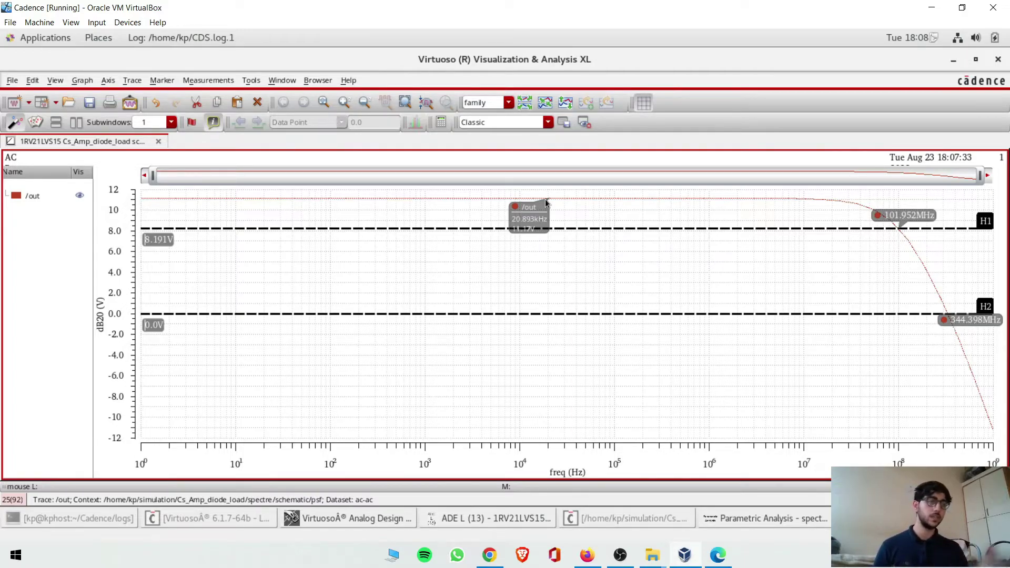
Step: Check the AC magnitude, amplitude and frequency settings of the V2 sine source on the schematic
{"action": "left_click", "coordinate": [426, 519]}
{"action": "left_click", "coordinate": [371, 516]}
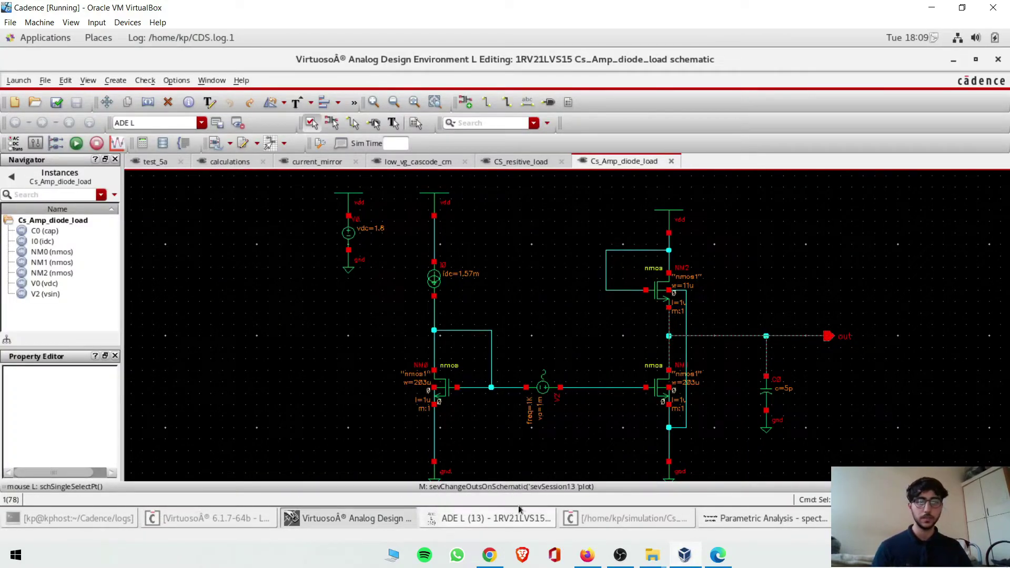
{"action": "left_click", "coordinate": [543, 387]}
{"action": "double_click", "coordinate": [543, 388]}
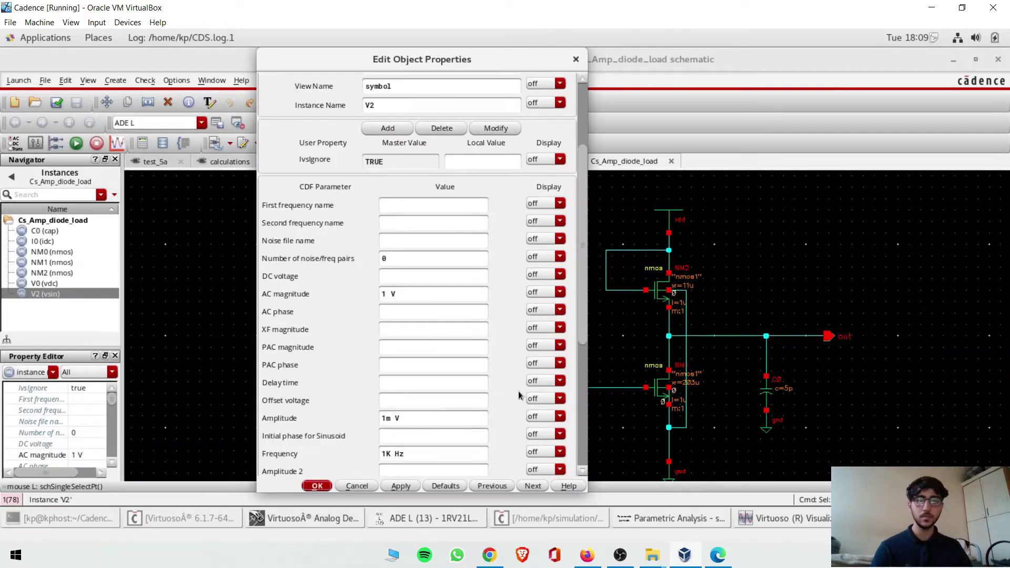
{"action": "left_click", "coordinate": [321, 487]}
Step: Delete the V2/MINUS and V2/PLUS signals from the ADE L outputs
{"action": "left_click", "coordinate": [480, 521]}
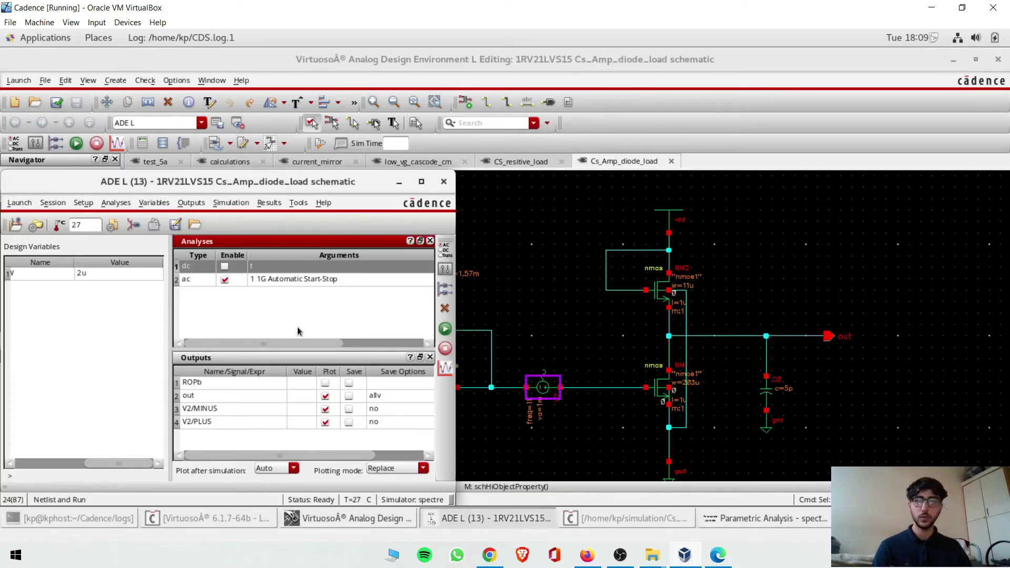
{"action": "left_click", "coordinate": [216, 421]}
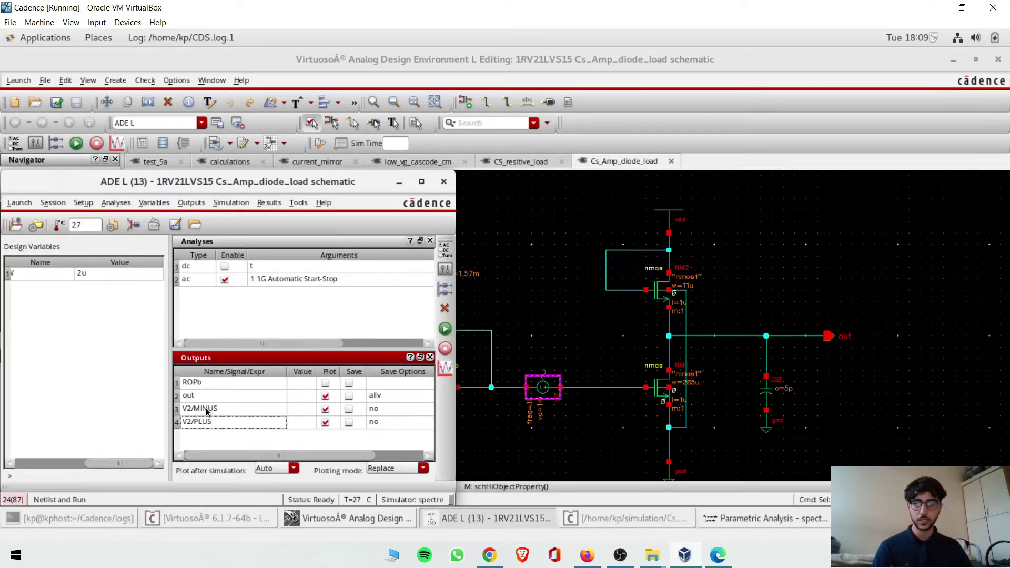
{"action": "left_click", "coordinate": [205, 422]}
{"action": "left_click", "coordinate": [203, 410], "text": "shift"}
{"action": "right_click", "coordinate": [203, 410]}
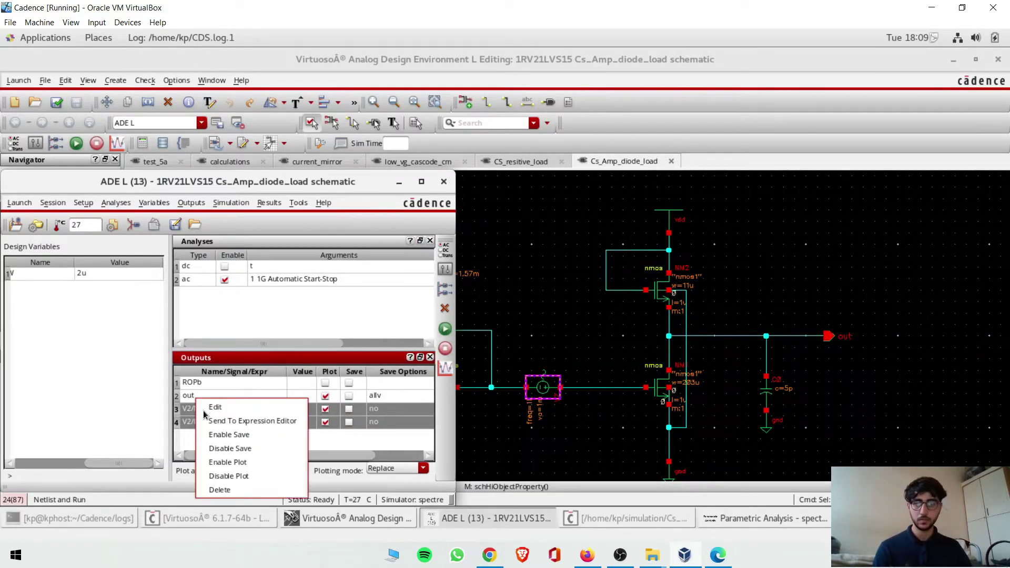
{"action": "left_click", "coordinate": [220, 489]}
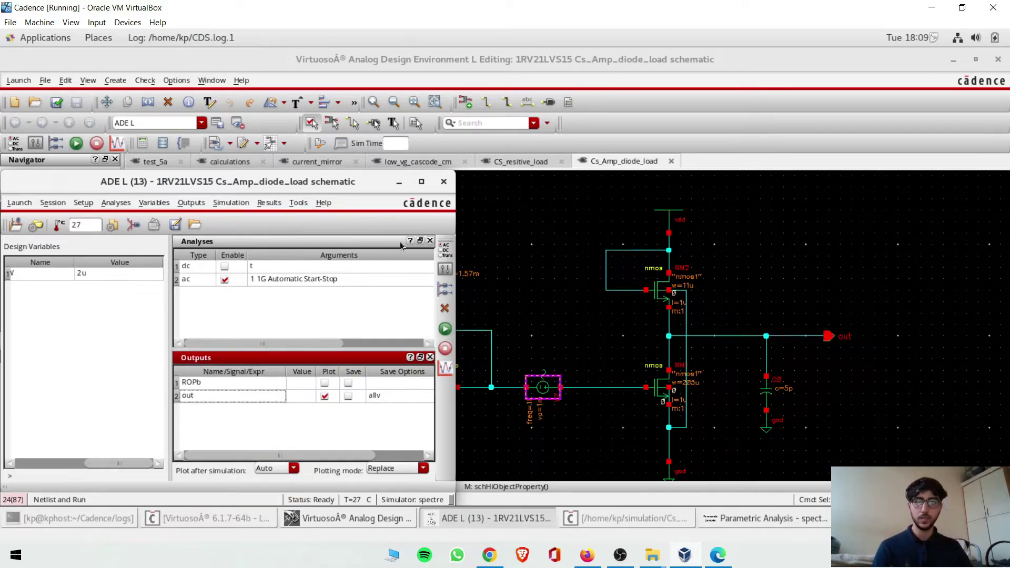
Step: Add a tran analysis with a stop time of 10m and run it with the ac analysis disabled
{"action": "left_click", "coordinate": [445, 249]}
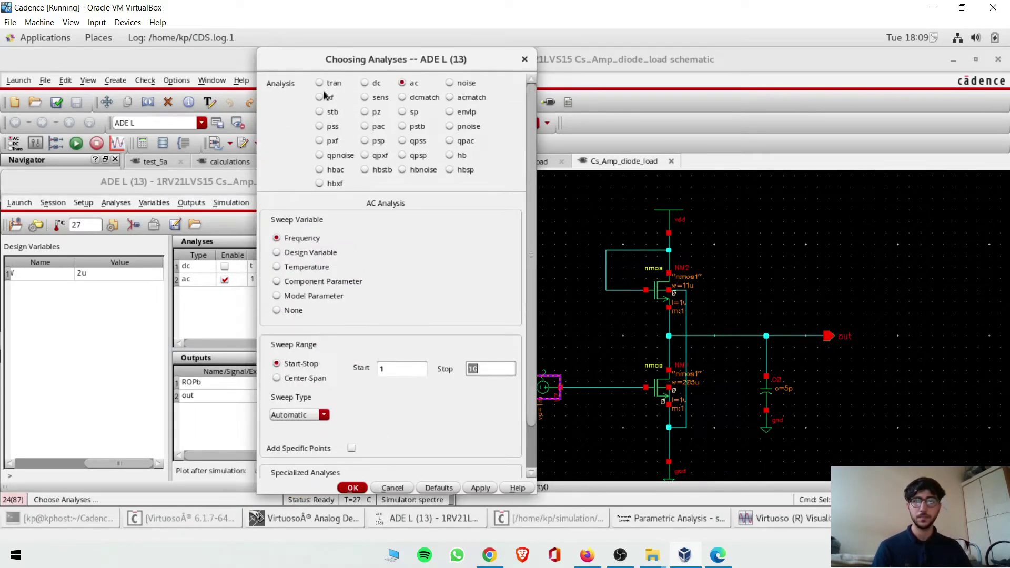
{"action": "left_click", "coordinate": [321, 83]}
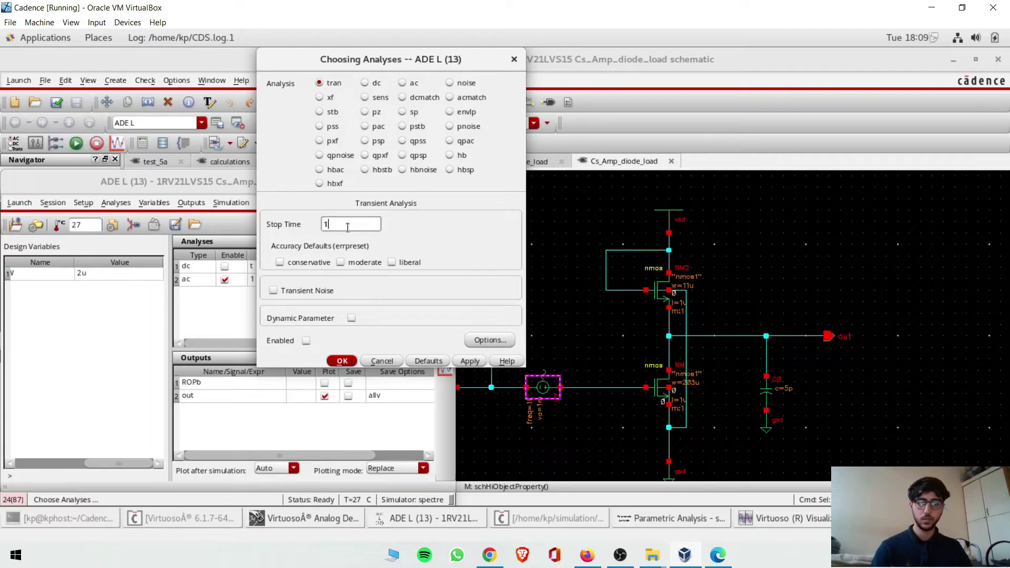
{"action": "key", "text": "Return"}
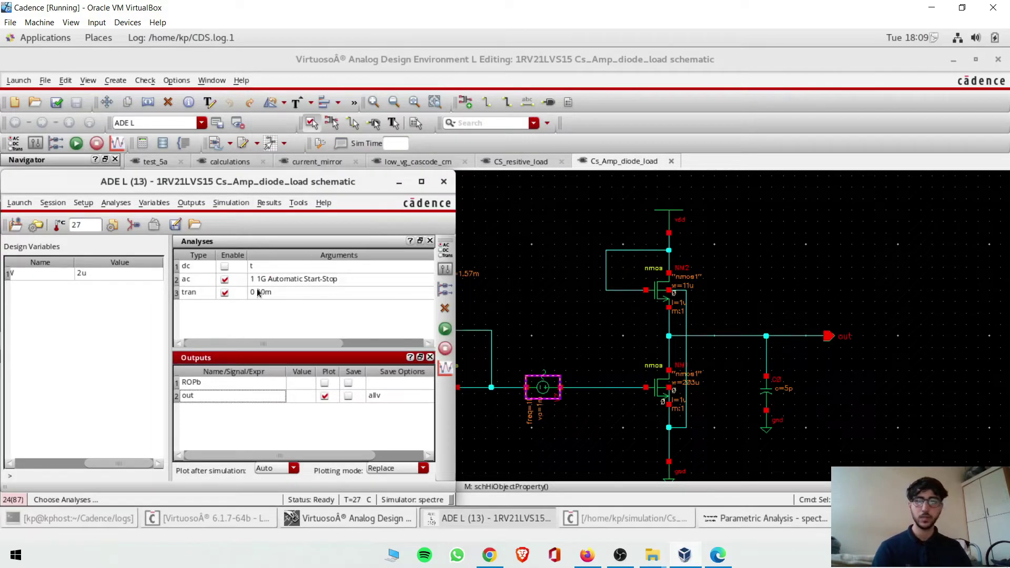
{"action": "left_click", "coordinate": [225, 280]}
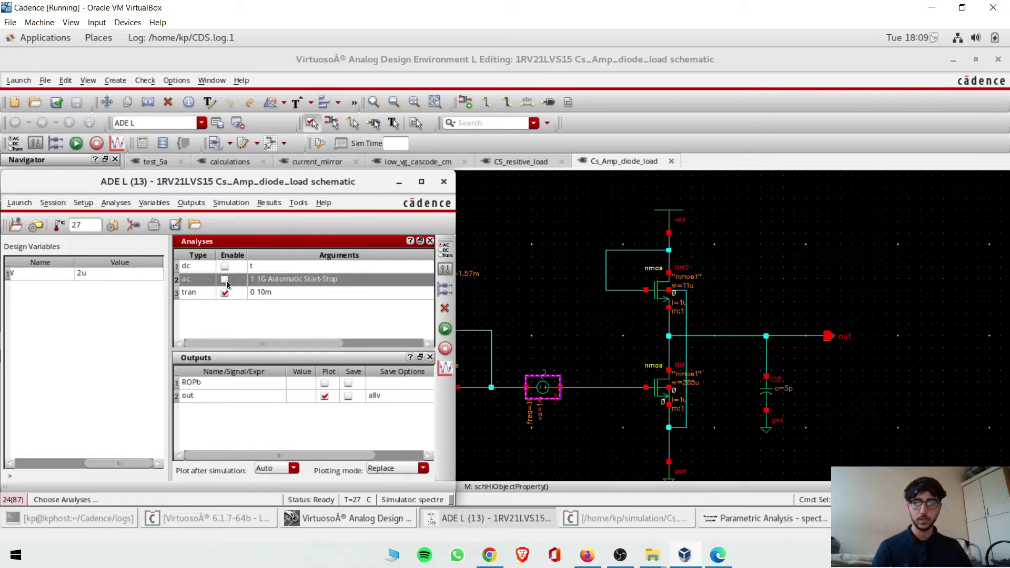
{"action": "left_click", "coordinate": [446, 330]}
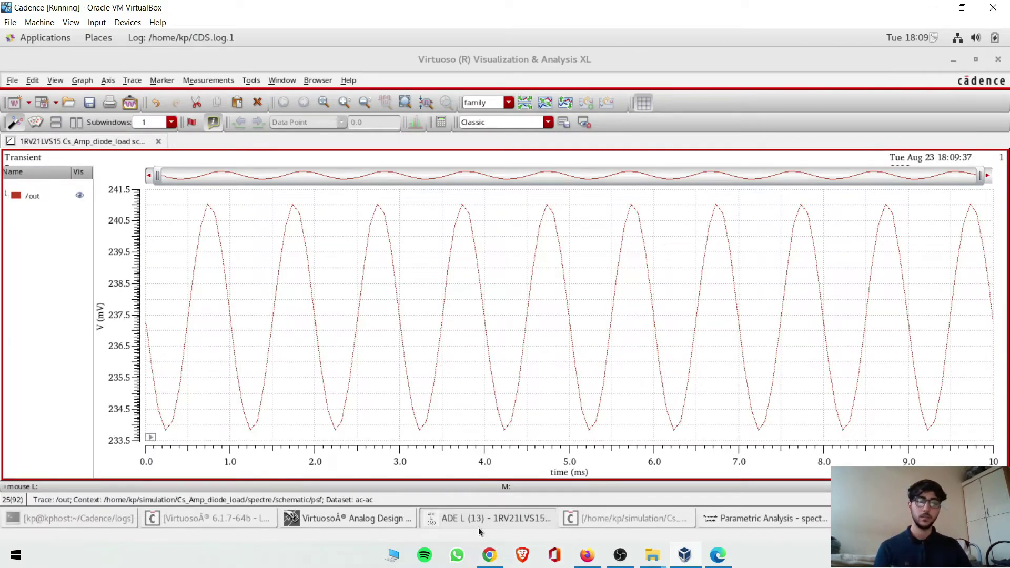
Step: Delete the W design variable from the ADE L setup
{"action": "left_click", "coordinate": [369, 520]}
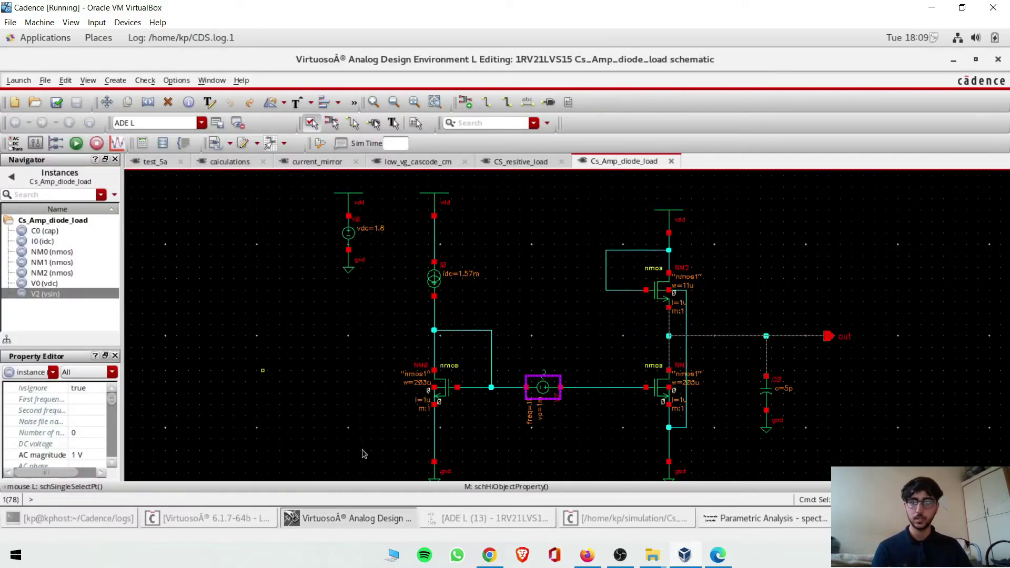
{"action": "left_click", "coordinate": [494, 518]}
{"action": "left_click", "coordinate": [33, 276]}
{"action": "right_click", "coordinate": [33, 276]}
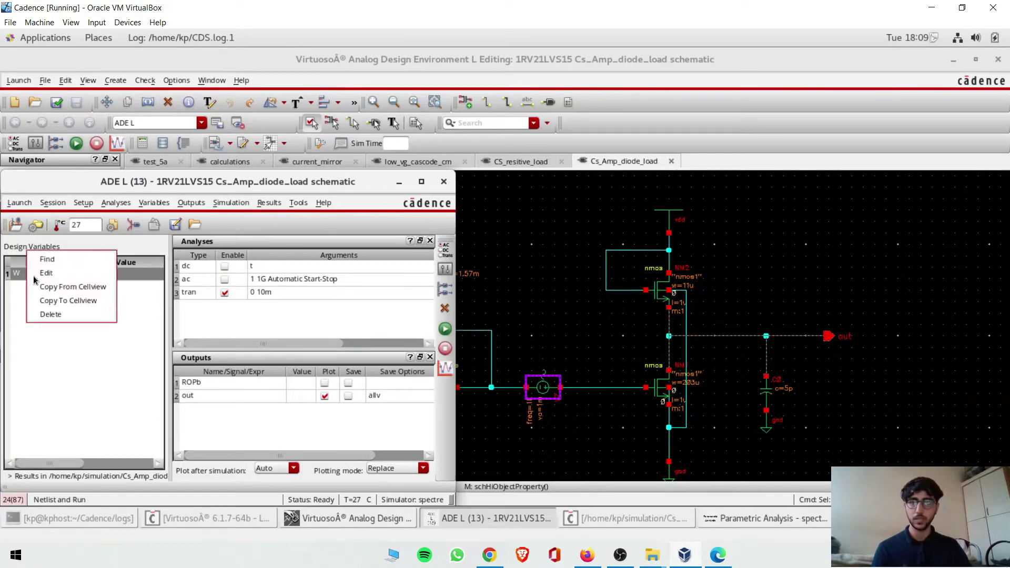
{"action": "left_click", "coordinate": [51, 315]}
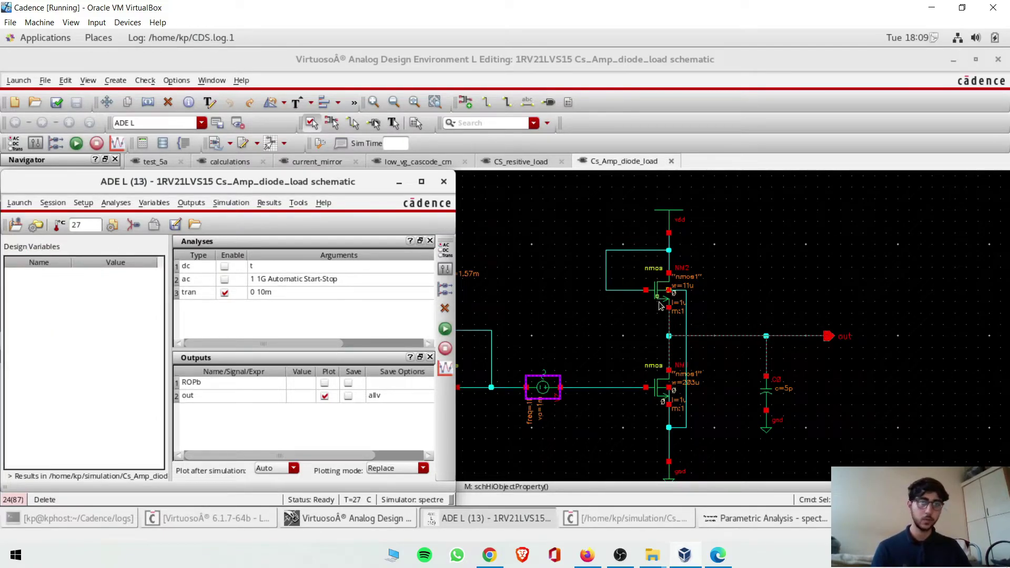
Step: Check the width of NM2 on the schematic, enable the ac analysis again and run it together with tran
{"action": "scroll", "coordinate": [674, 294], "scroll_direction": "up", "scroll_amount": 2}
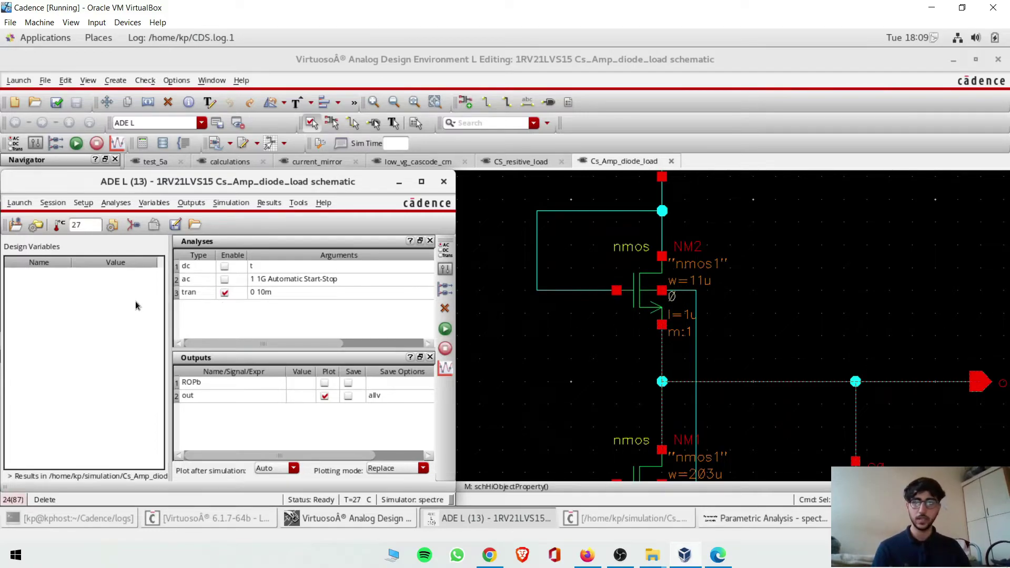
{"action": "left_click", "coordinate": [225, 279]}
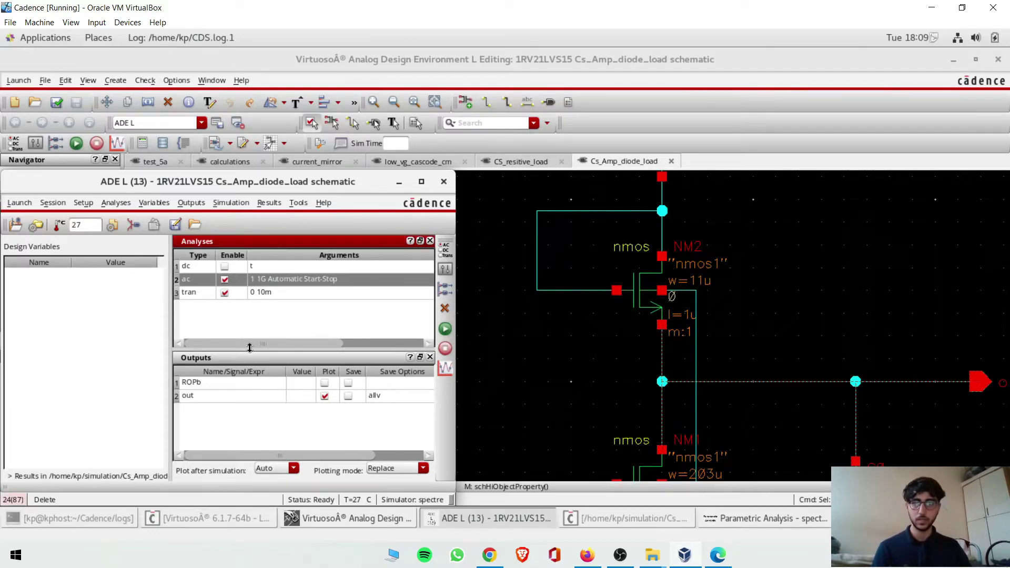
{"action": "left_click", "coordinate": [441, 332]}
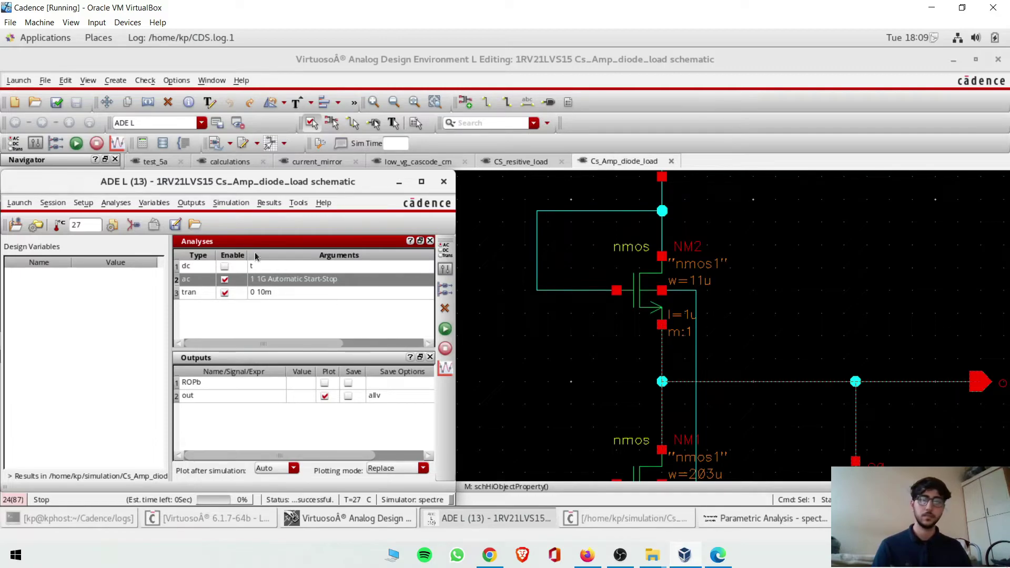
Step: Check and save the amplifier schematic and run the ac and tran analyses again
{"action": "left_click", "coordinate": [57, 103]}
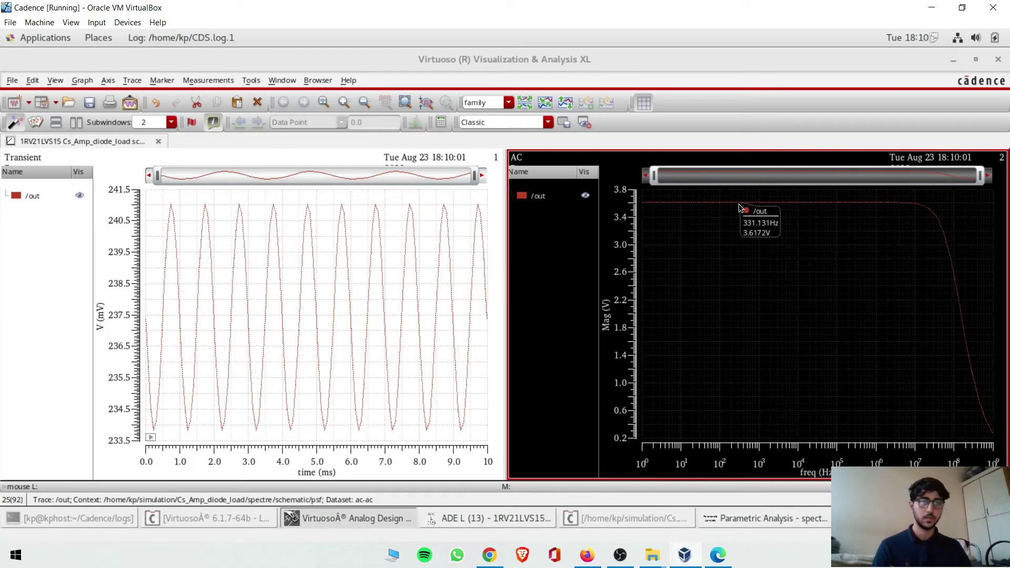
{"action": "left_click", "coordinate": [741, 207]}
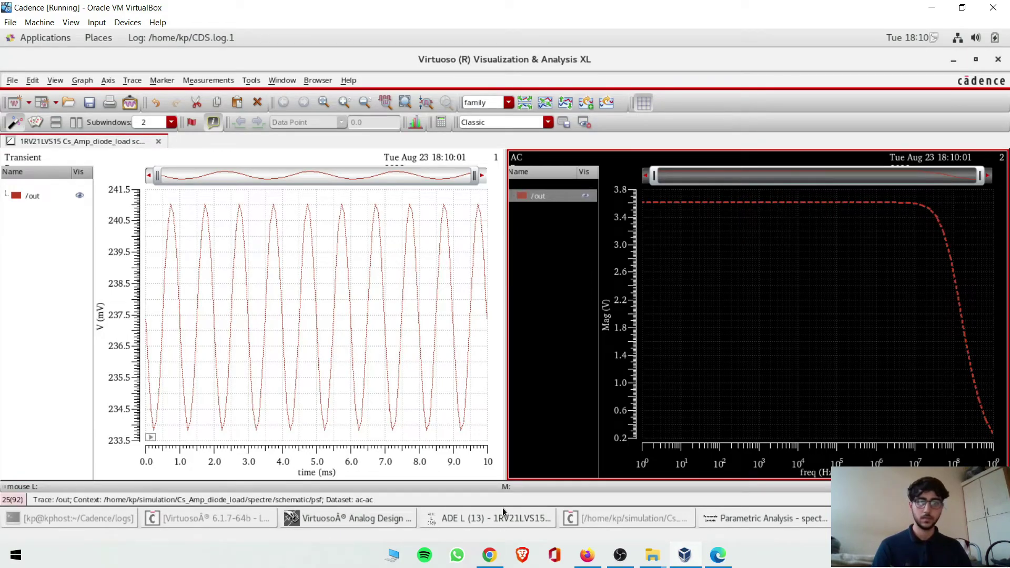
{"action": "left_click", "coordinate": [482, 512]}
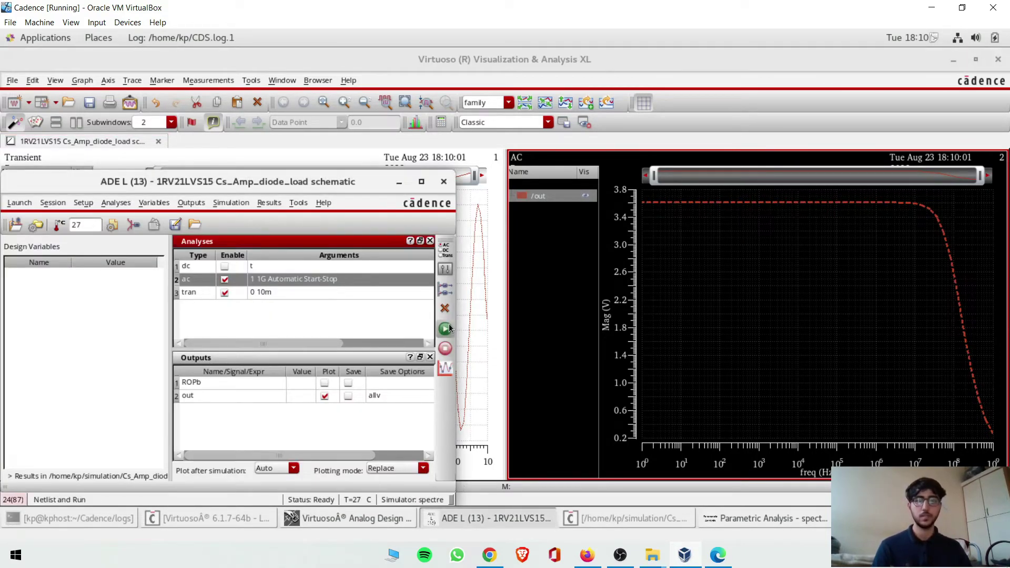
{"action": "left_click", "coordinate": [445, 329]}
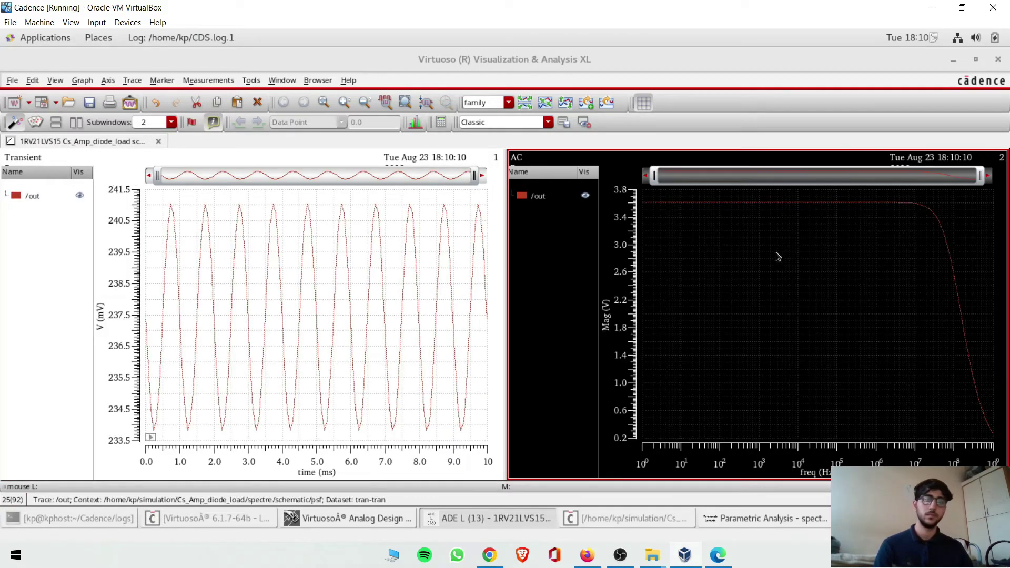
Step: Change the dependent modifier of the AC /out trace to dB20 and read its low-frequency gain
{"action": "mouse_move", "coordinate": [768, 209]}
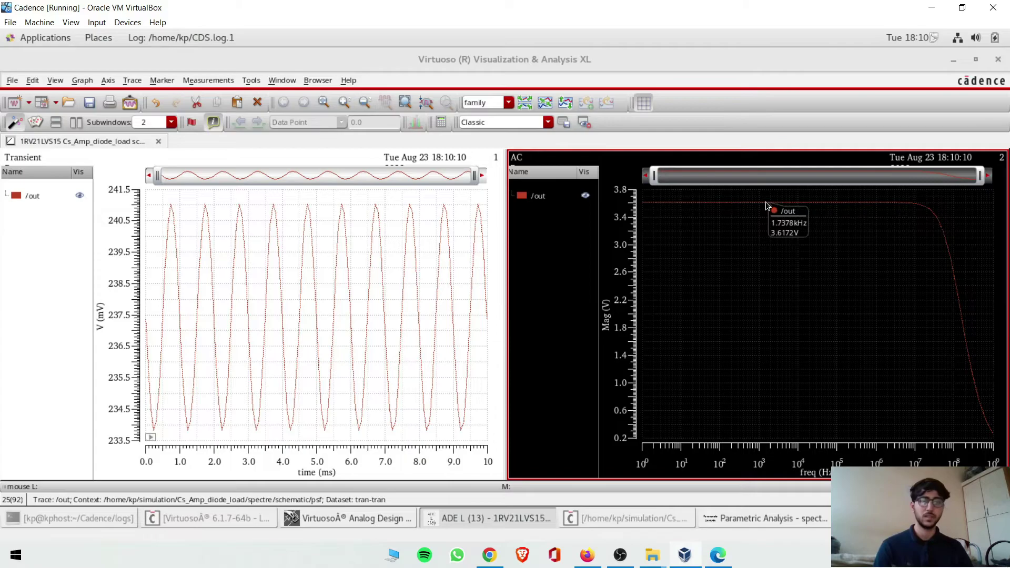
{"action": "right_click", "coordinate": [766, 201]}
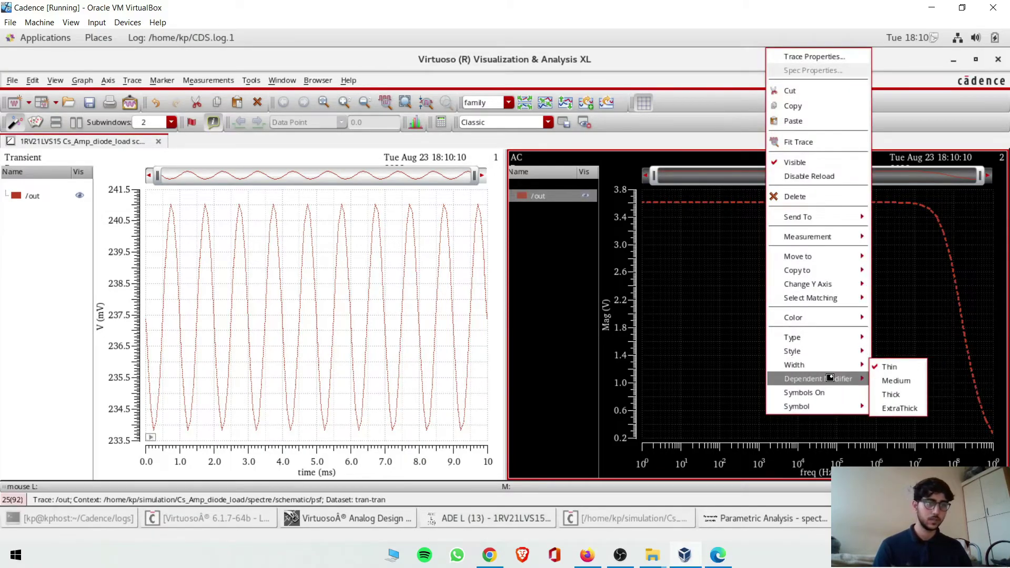
{"action": "left_click", "coordinate": [897, 420]}
{"action": "mouse_move", "coordinate": [740, 196]}
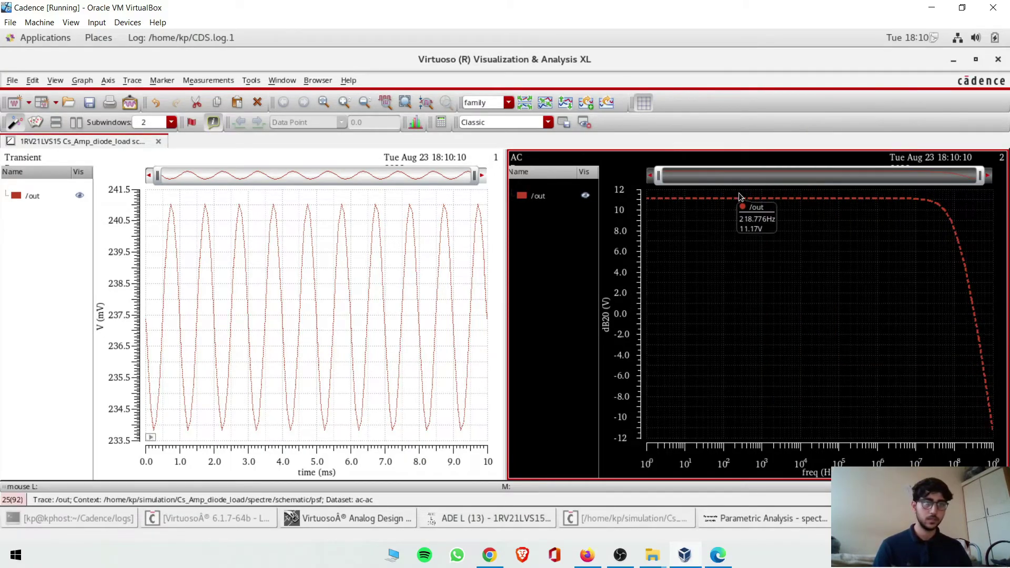
Step: Delete the AC graph and examine the transient waveform of /out on its own
{"action": "right_click", "coordinate": [900, 162]}
{"action": "left_click", "coordinate": [845, 196]}
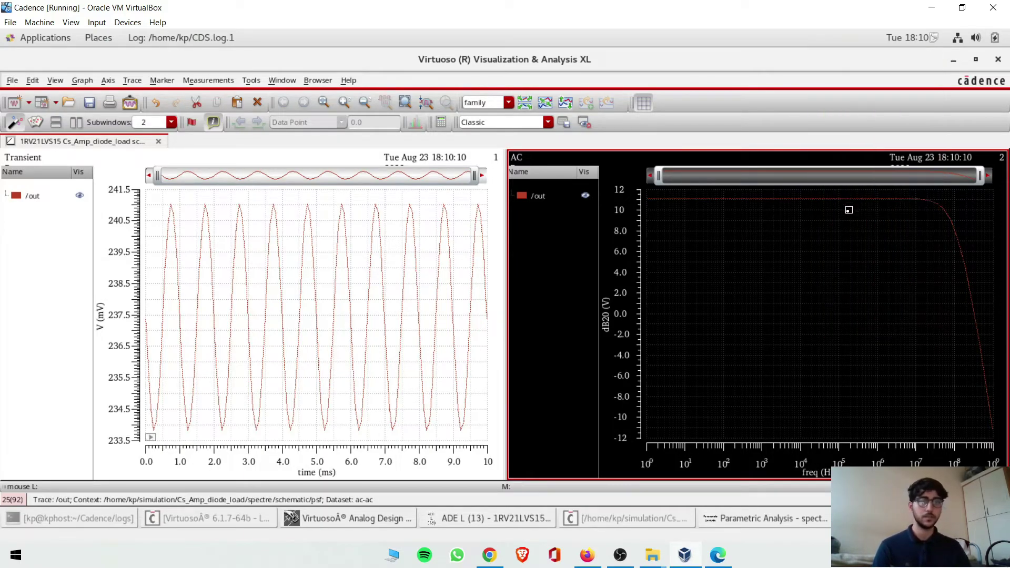
{"action": "left_click", "coordinate": [487, 303]}
{"action": "mouse_move", "coordinate": [459, 213]}
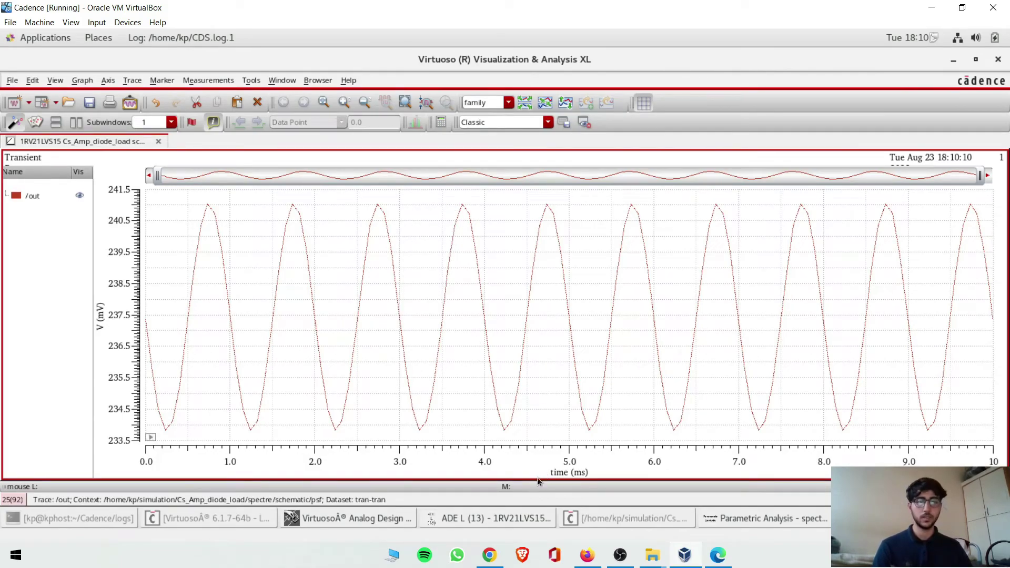
Step: Add the input net between V2 and the gate of NM1 to the plotted outputs and rerun the simulation
{"action": "left_click", "coordinate": [473, 516]}
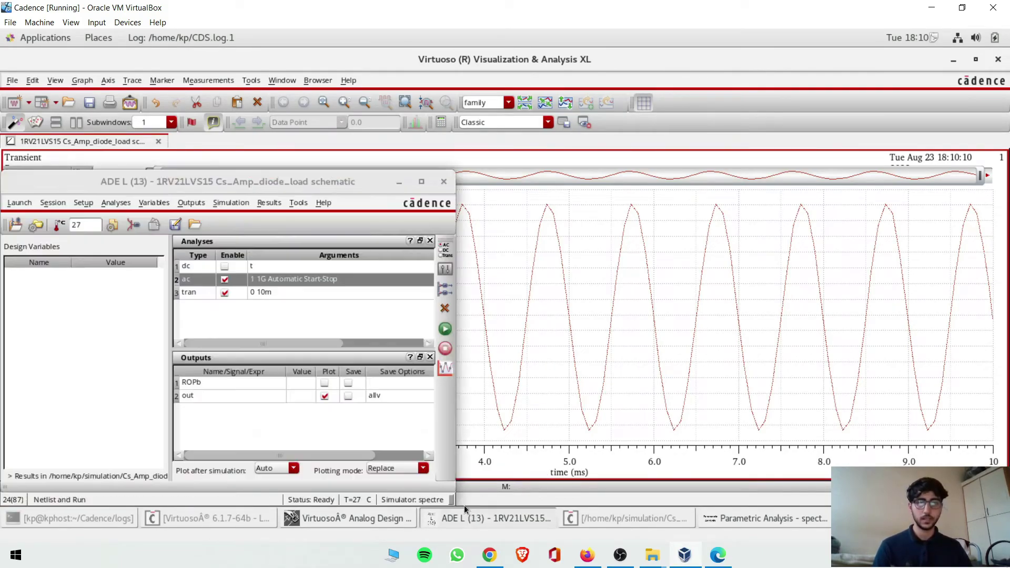
{"action": "left_click", "coordinate": [191, 204]}
{"action": "mouse_move", "coordinate": [232, 311]}
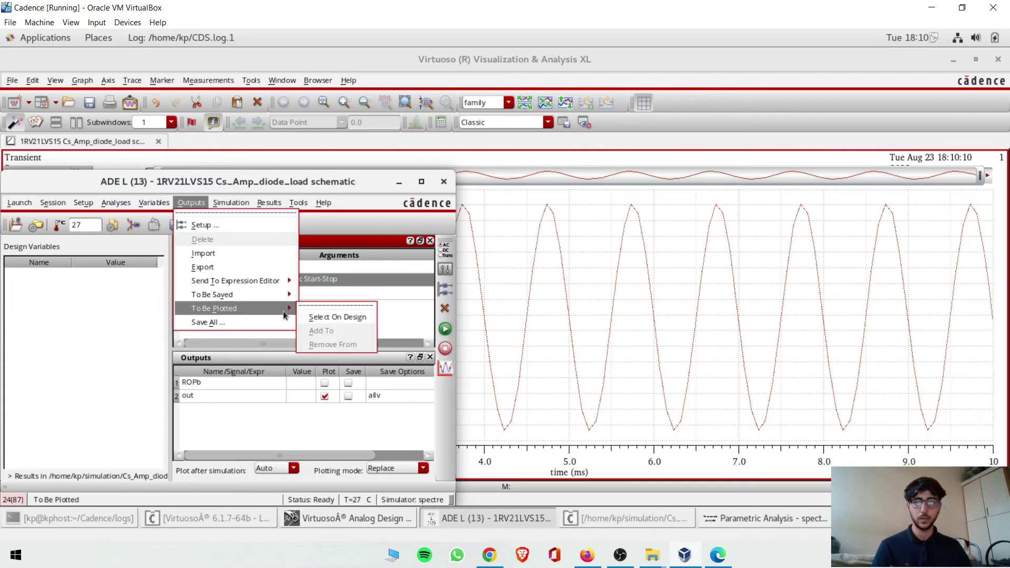
{"action": "left_click", "coordinate": [320, 318]}
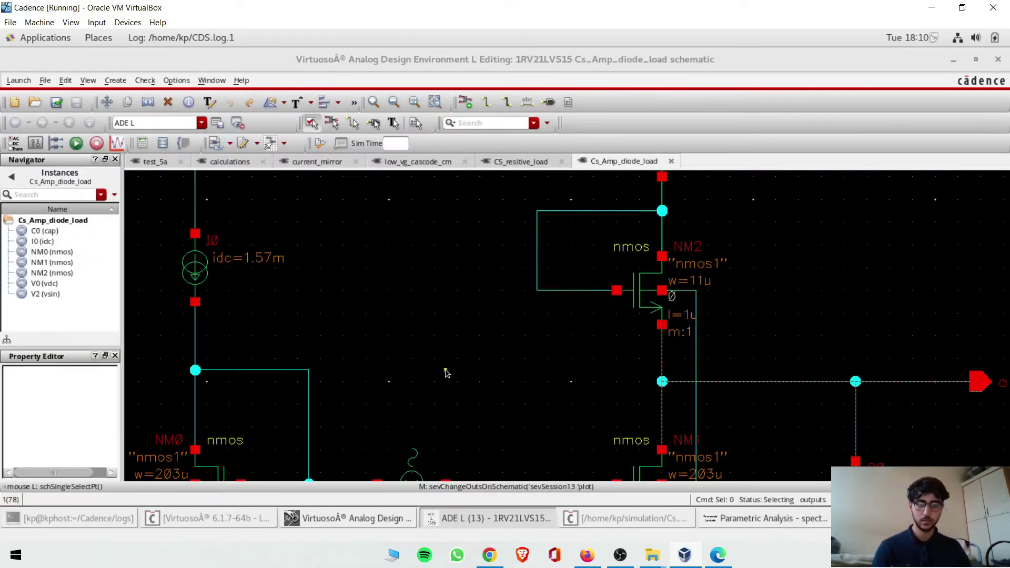
{"action": "key", "text": "f"}
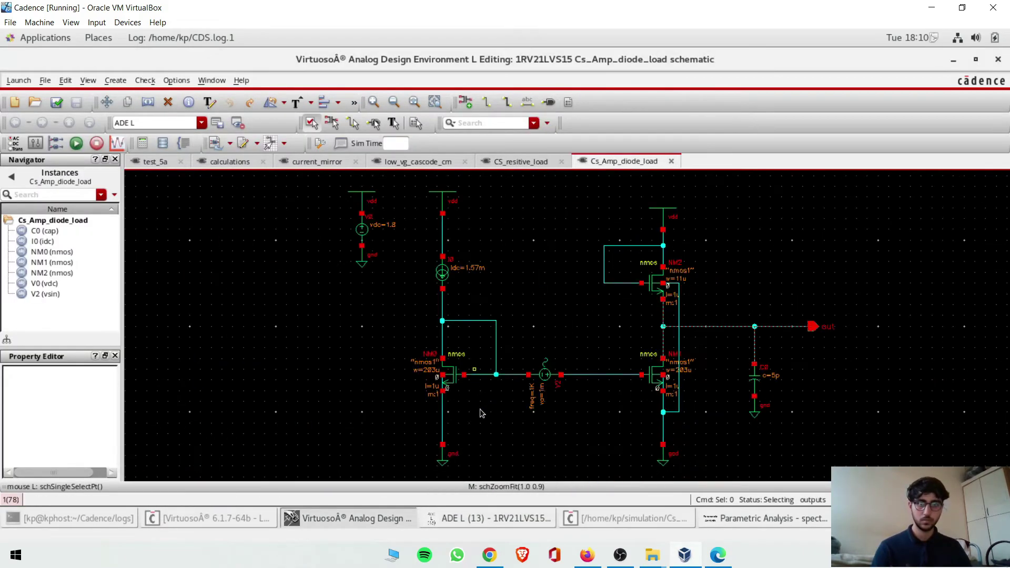
{"action": "left_click", "coordinate": [515, 518]}
{"action": "left_click", "coordinate": [445, 329]}
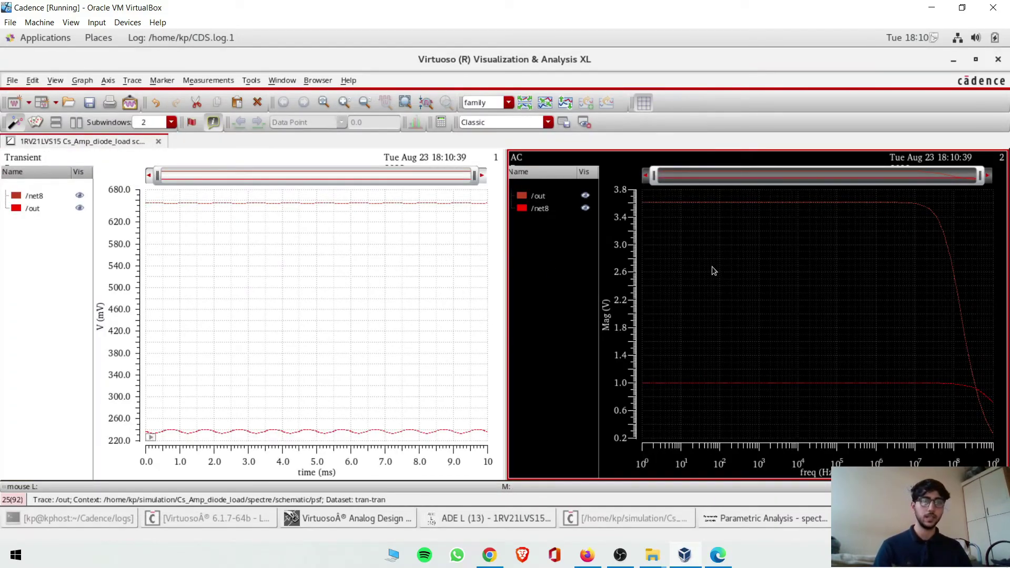
Step: Delete the AC graph from the new results and split the transient traces /net8 and /out into separate strips
{"action": "key", "text": "Delete"}
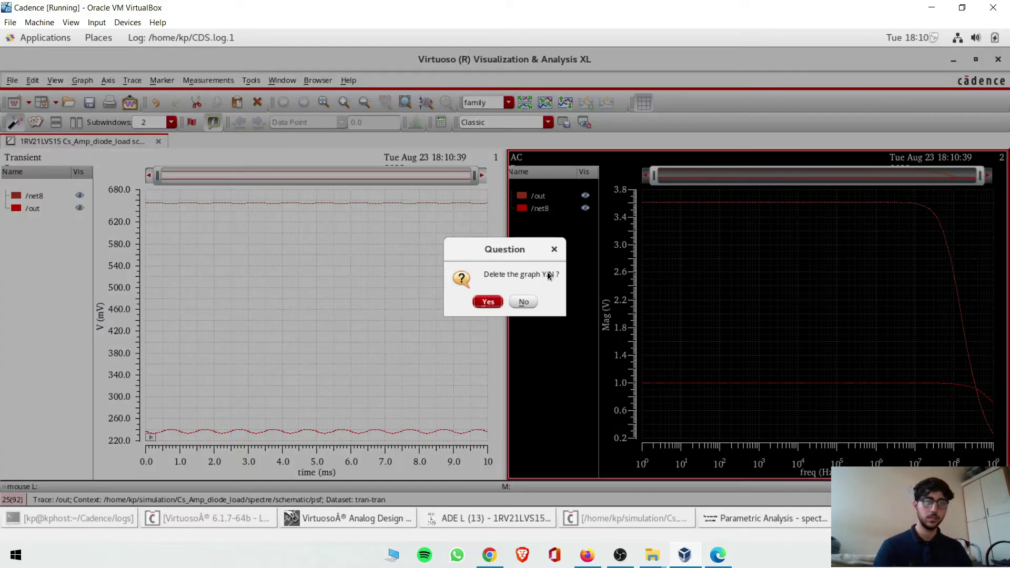
{"action": "left_click", "coordinate": [488, 302]}
{"action": "left_click", "coordinate": [523, 103]}
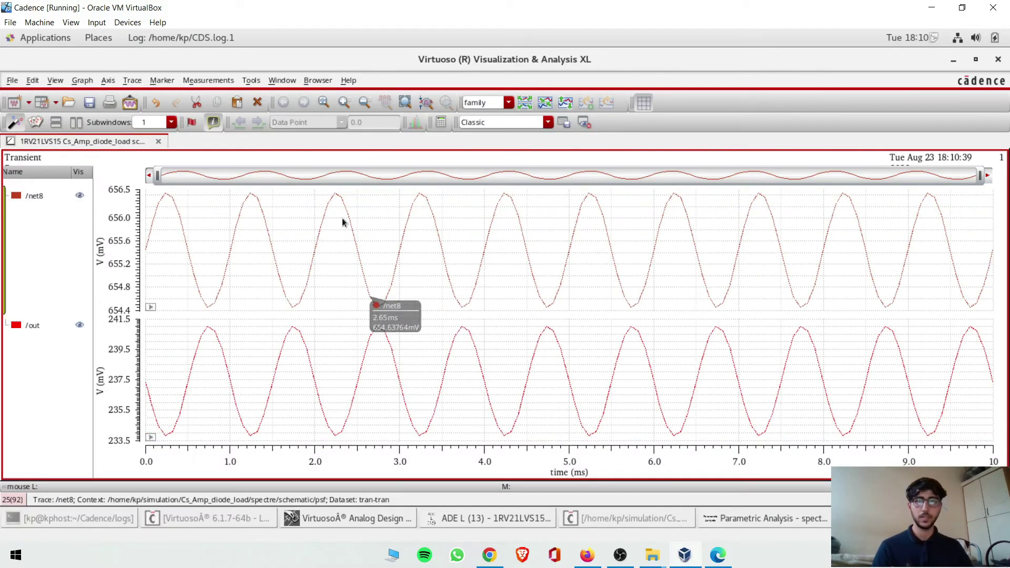
Step: Clear the calculator expression and evaluate peakToPeak of the transient /net8 waveform
{"action": "left_click", "coordinate": [441, 123]}
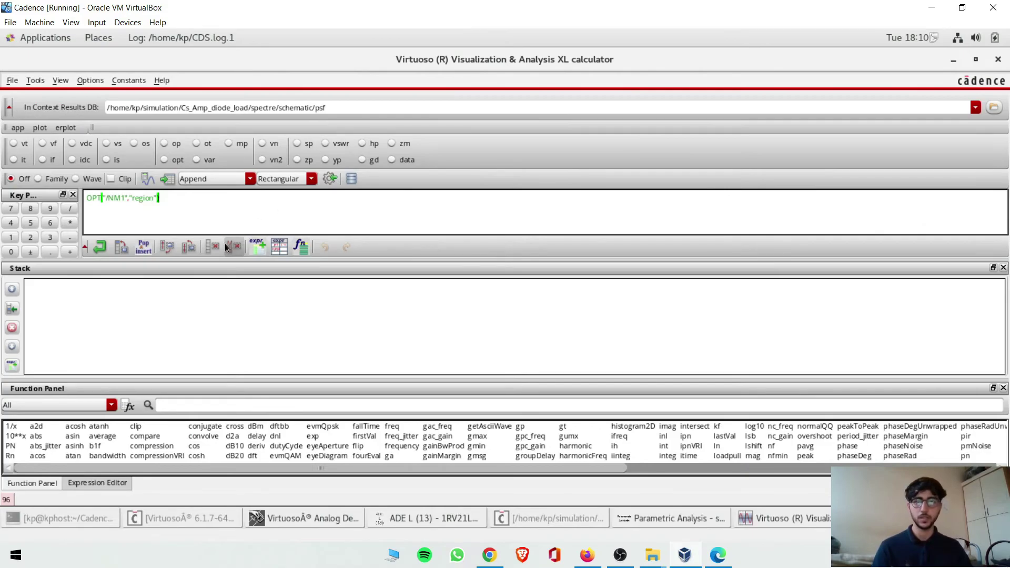
{"action": "left_click", "coordinate": [228, 247]}
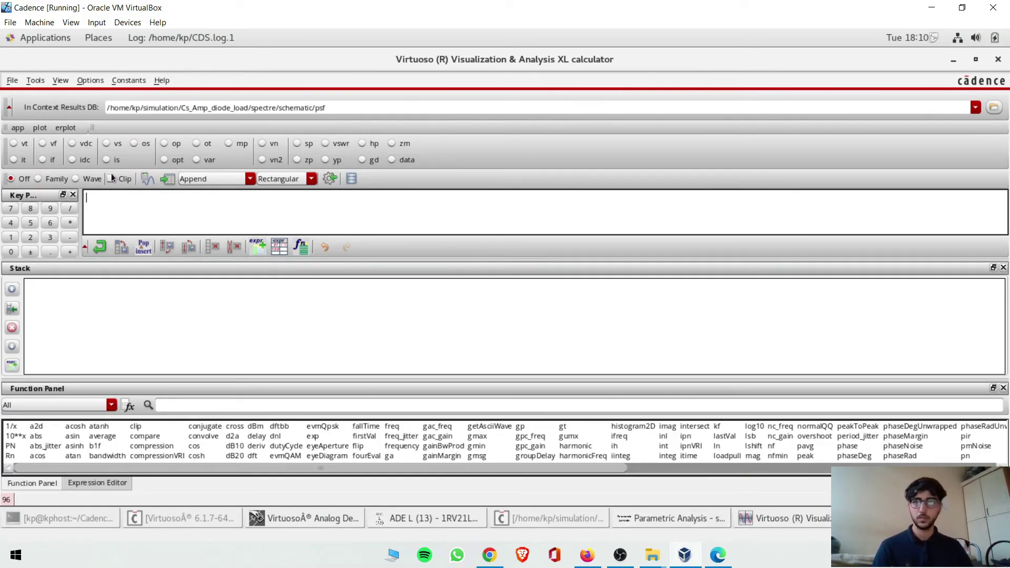
{"action": "left_click", "coordinate": [92, 178]}
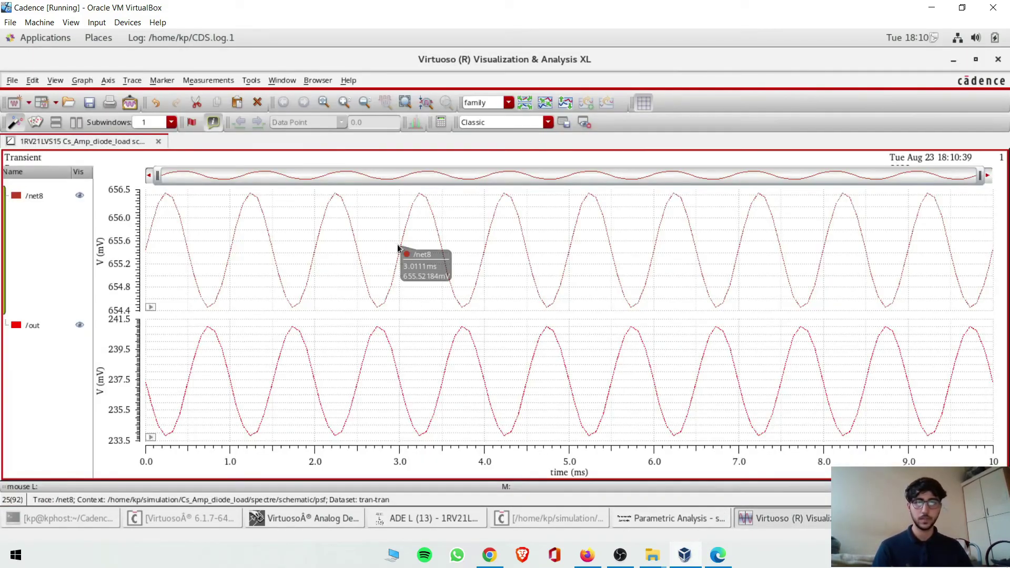
{"action": "left_click", "coordinate": [398, 247]}
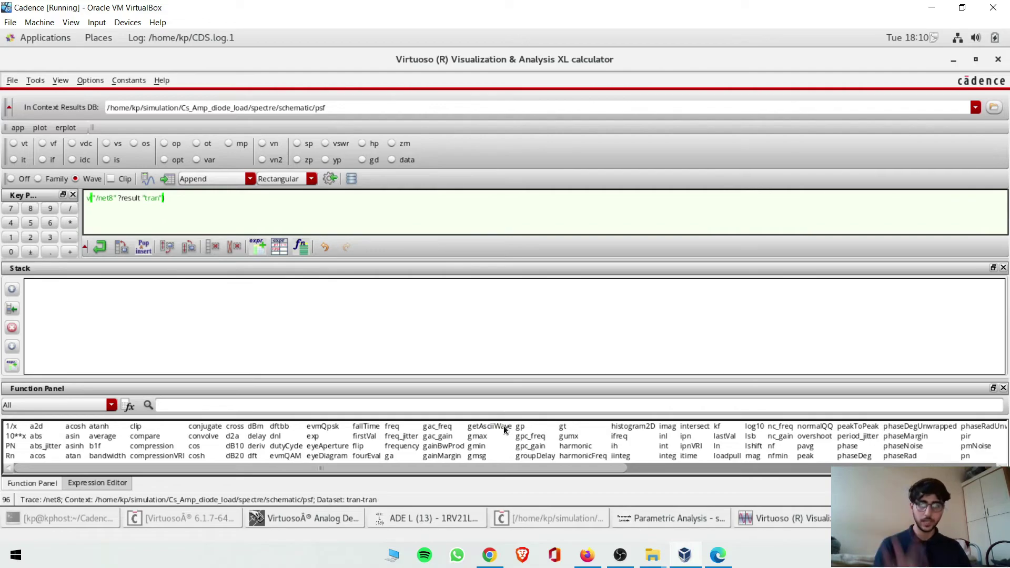
{"action": "left_click", "coordinate": [857, 427]}
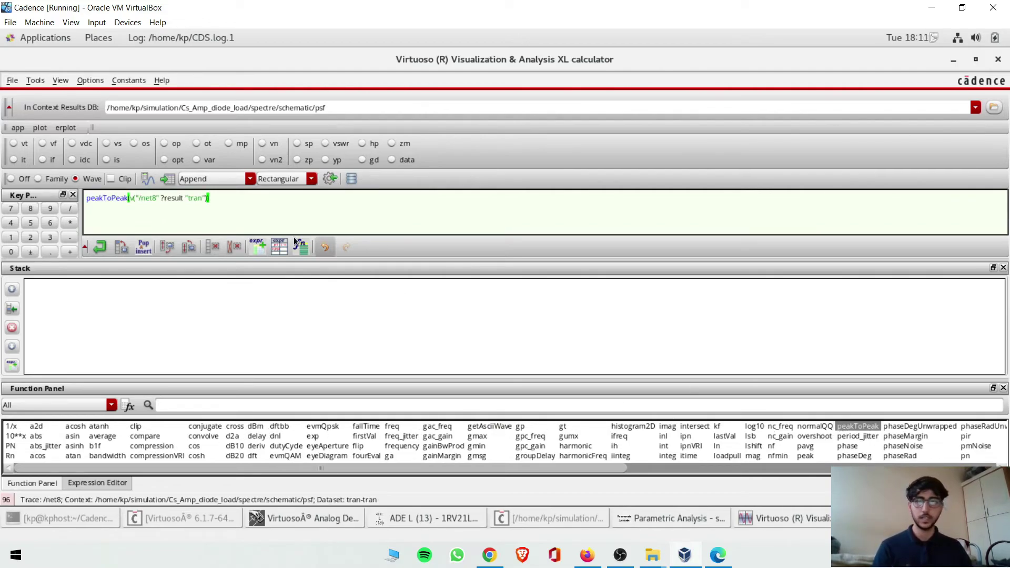
{"action": "left_click", "coordinate": [148, 179]}
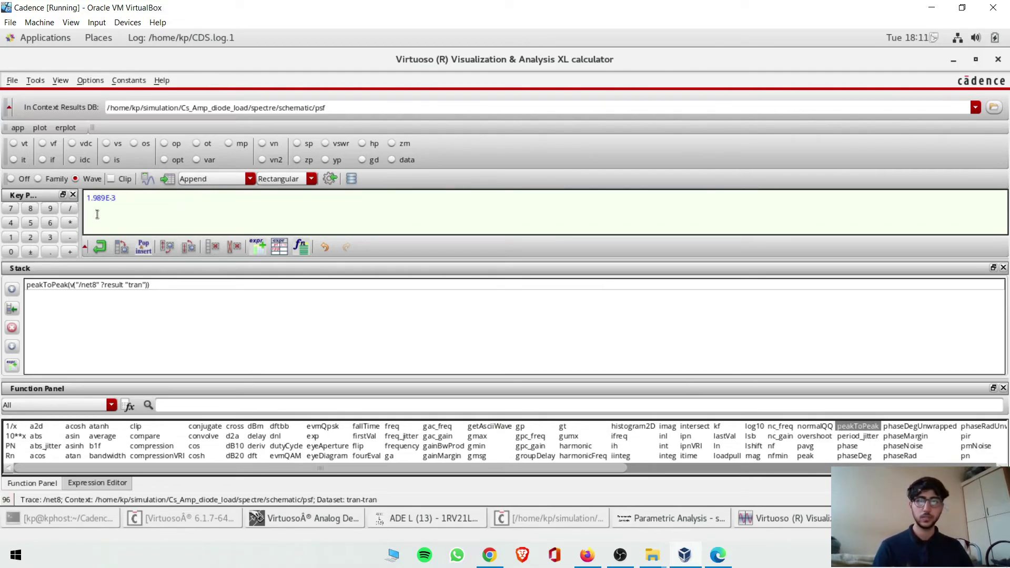
Step: Evaluate peakToPeak of the transient /out waveform in the calculator
{"action": "left_click", "coordinate": [787, 518]}
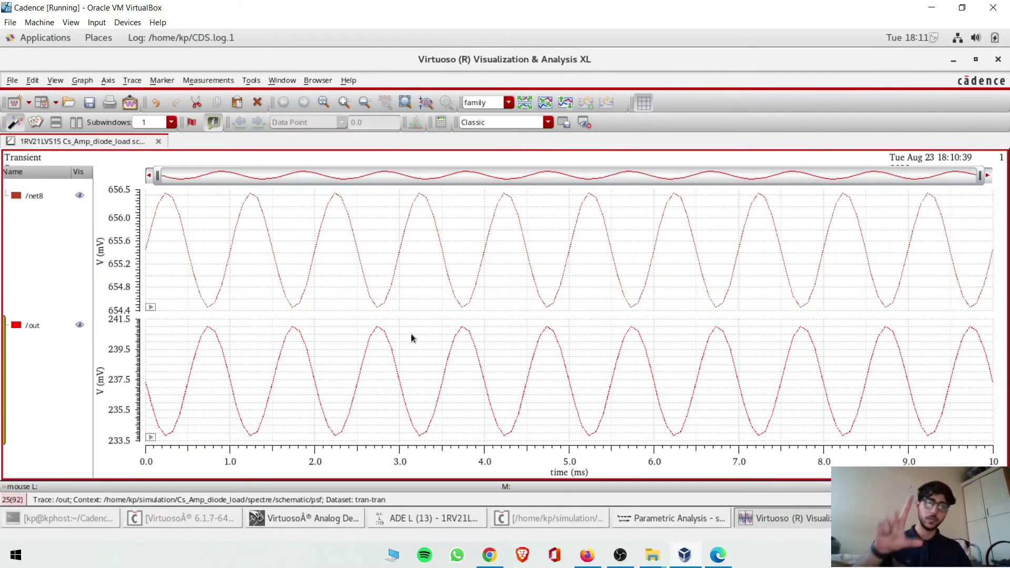
{"action": "left_click", "coordinate": [394, 357]}
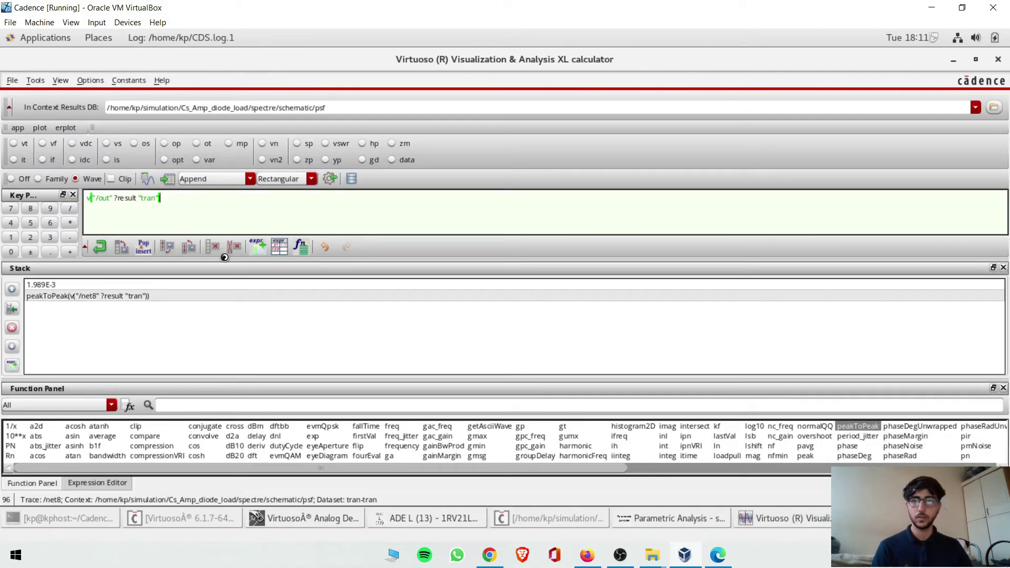
{"action": "left_click", "coordinate": [848, 427]}
{"action": "left_click", "coordinate": [148, 178]}
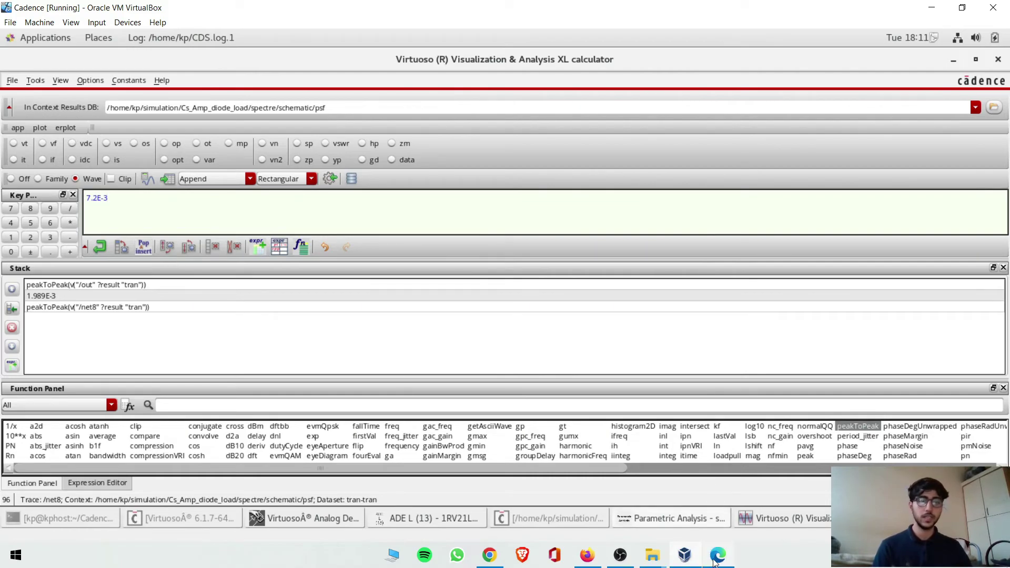
Step: Switch to the Excalidraw whiteboard and handwrite the output-to-input ratio 7.2m over 2m in an empty area
{"action": "mouse_move", "coordinate": [715, 562]}
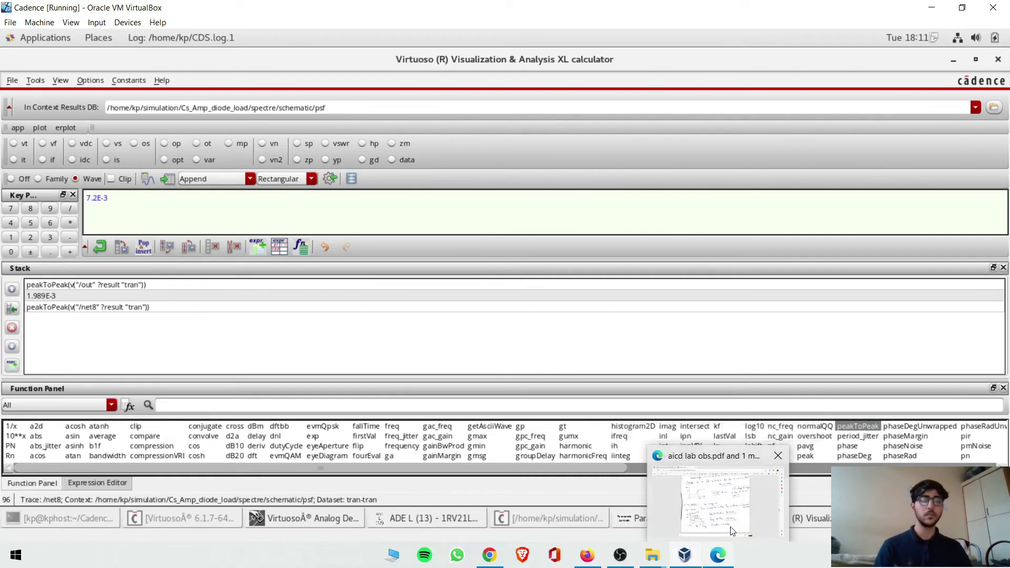
{"action": "left_click", "coordinate": [711, 562]}
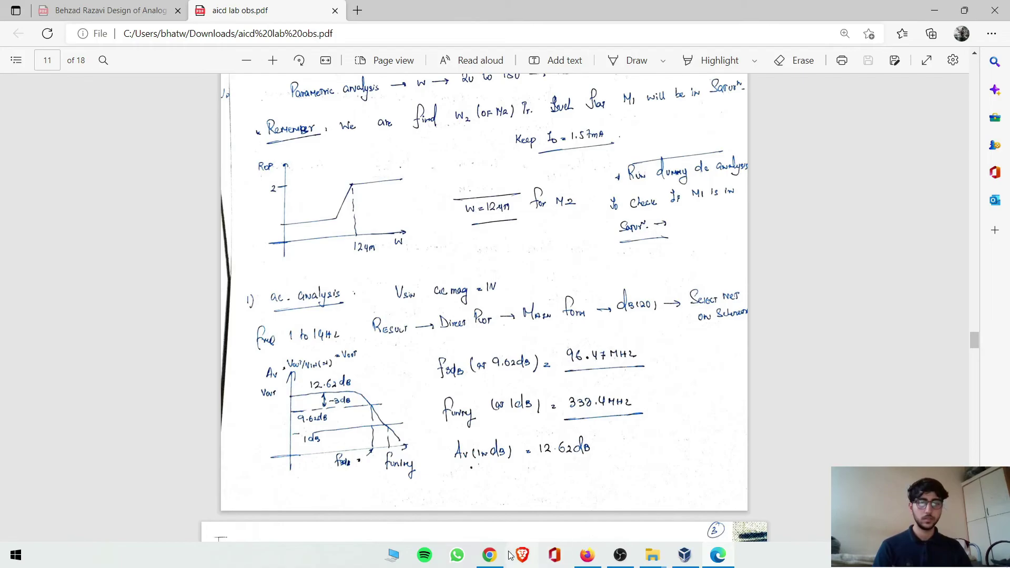
{"action": "left_click", "coordinate": [489, 555]}
{"action": "scroll", "coordinate": [526, 460], "scroll_direction": "down", "scroll_amount": 10}
{"action": "left_click_drag", "start_coordinate": [477, 319], "coordinate": [493, 361]}
{"action": "left_click_drag", "start_coordinate": [482, 346], "coordinate": [533, 345]}
{"action": "left_click", "coordinate": [515, 347]}
{"action": "mouse_move", "coordinate": [539, 347]}
{"action": "left_mouse_down"}
{"action": "mouse_move", "coordinate": [550, 326]}
{"action": "mouse_move", "coordinate": [569, 348]}
{"action": "left_mouse_up"}
{"action": "left_click_drag", "start_coordinate": [457, 386], "coordinate": [611, 369]}
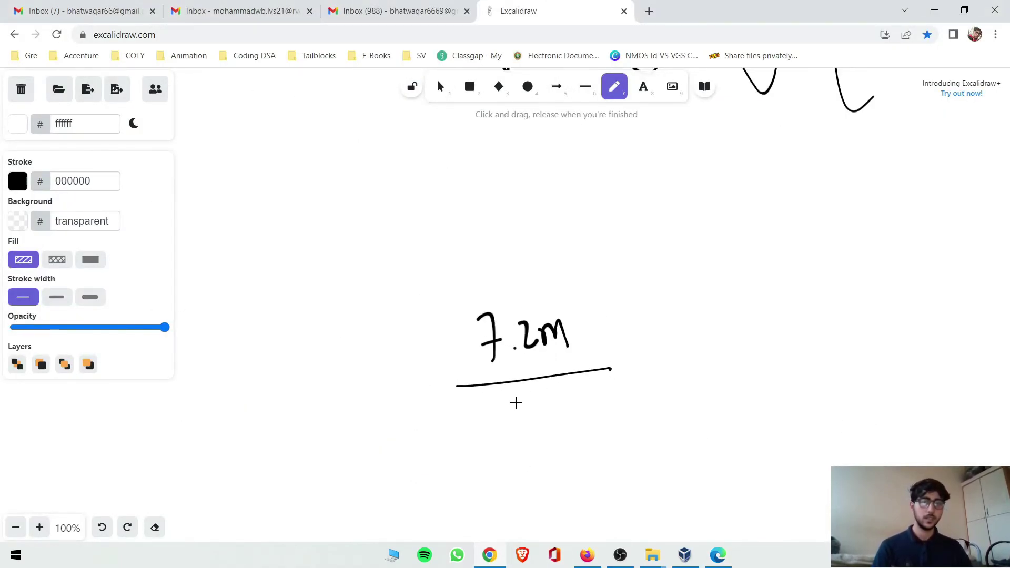
{"action": "mouse_move", "coordinate": [500, 401]}
{"action": "left_mouse_down"}
{"action": "mouse_move", "coordinate": [508, 425]}
{"action": "mouse_move", "coordinate": [555, 409]}
{"action": "mouse_move", "coordinate": [580, 420]}
{"action": "left_mouse_up"}
Step: Write the result = 3.6 V beside the ratio, circle it and scribble out the V unit
{"action": "mouse_move", "coordinate": [650, 332]}
{"action": "left_mouse_down"}
{"action": "mouse_move", "coordinate": [690, 330]}
{"action": "mouse_move", "coordinate": [683, 341]}
{"action": "left_mouse_up"}
{"action": "mouse_move", "coordinate": [723, 307]}
{"action": "left_mouse_down"}
{"action": "mouse_move", "coordinate": [746, 310]}
{"action": "mouse_move", "coordinate": [726, 351]}
{"action": "left_mouse_up"}
{"action": "mouse_move", "coordinate": [816, 298]}
{"action": "left_mouse_down"}
{"action": "mouse_move", "coordinate": [792, 333]}
{"action": "mouse_move", "coordinate": [854, 300]}
{"action": "mouse_move", "coordinate": [694, 309]}
{"action": "mouse_move", "coordinate": [889, 247]}
{"action": "left_mouse_up"}
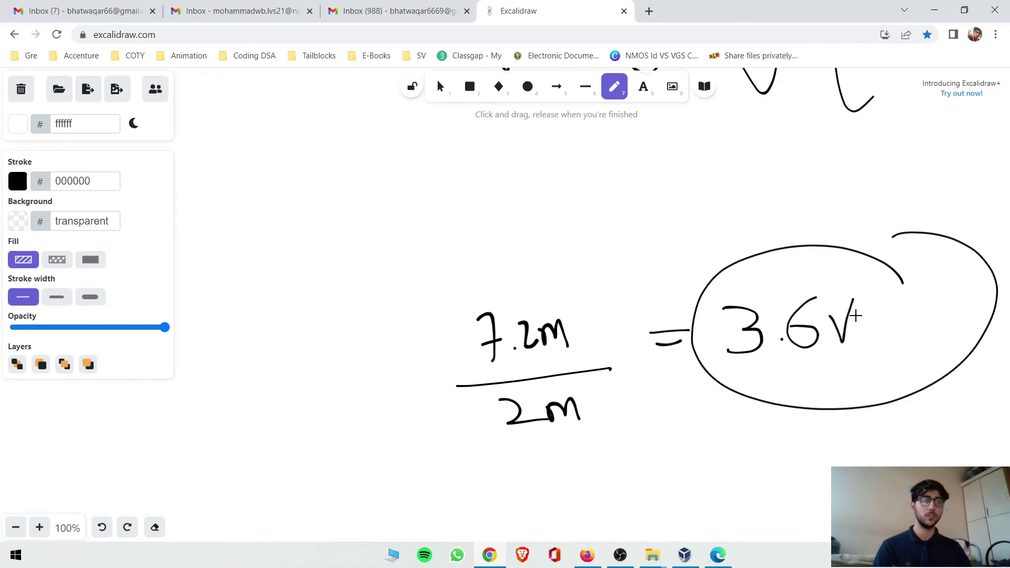
{"action": "left_click_drag", "start_coordinate": [857, 316], "coordinate": [815, 333]}
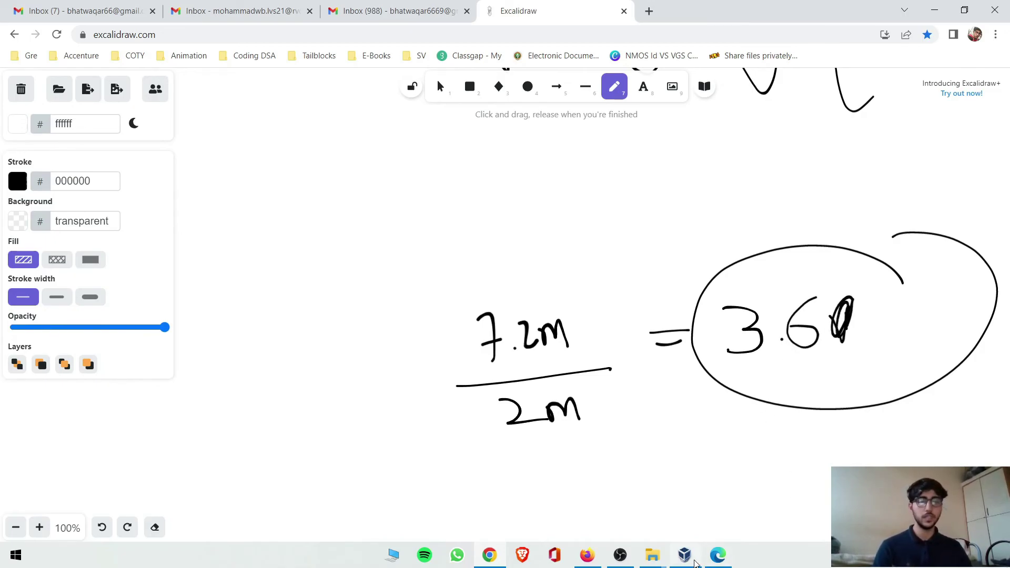
Step: Switch back to the Virtuoso virtual machine and close the calculator
{"action": "left_click", "coordinate": [719, 558]}
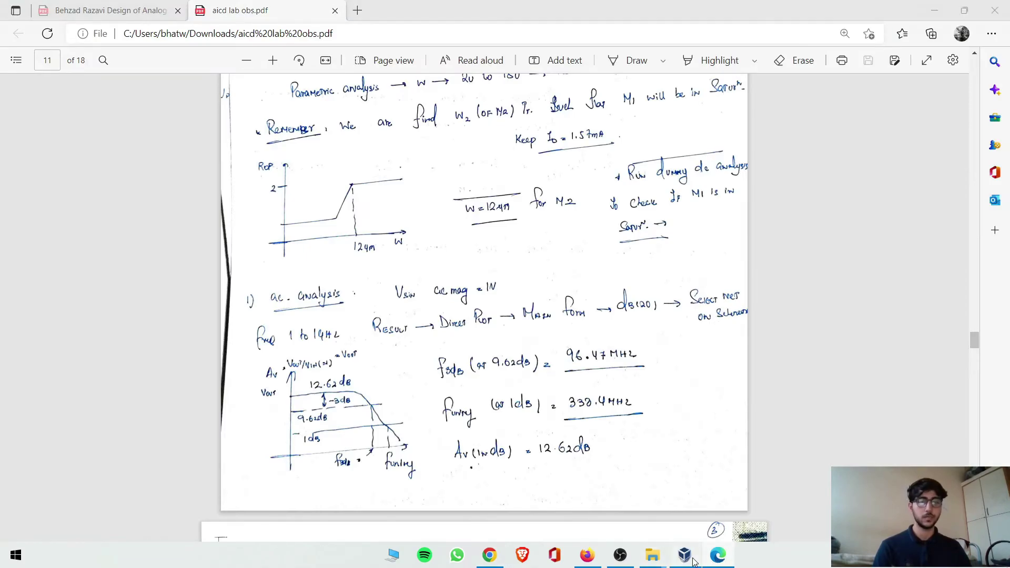
{"action": "left_click", "coordinate": [685, 556]}
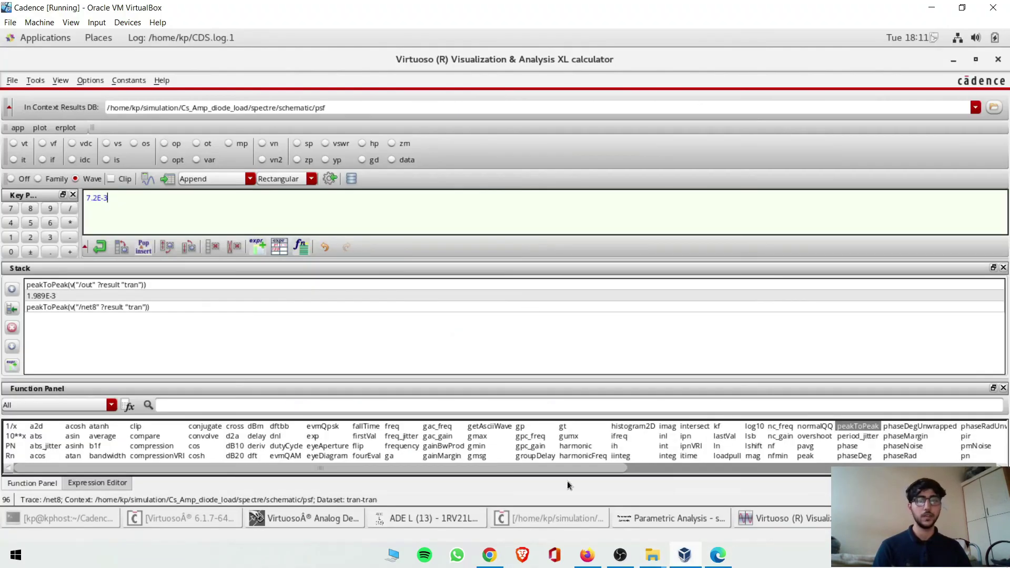
{"action": "left_click", "coordinate": [998, 61]}
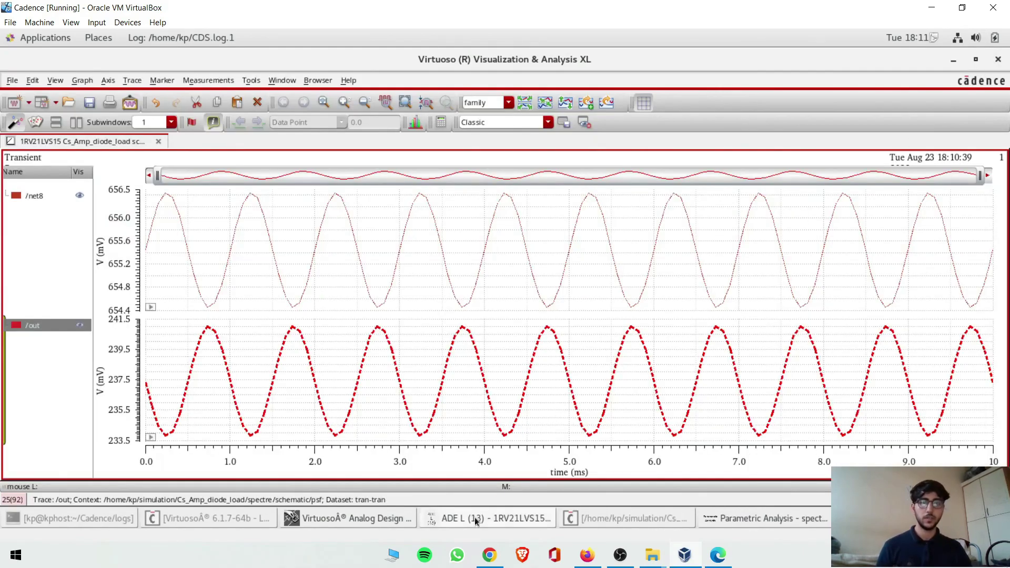
Step: Compare the Cs_Amp_diode_load schematic with the CS_resitive_load schematic
{"action": "left_click", "coordinate": [493, 519]}
{"action": "left_click", "coordinate": [350, 518]}
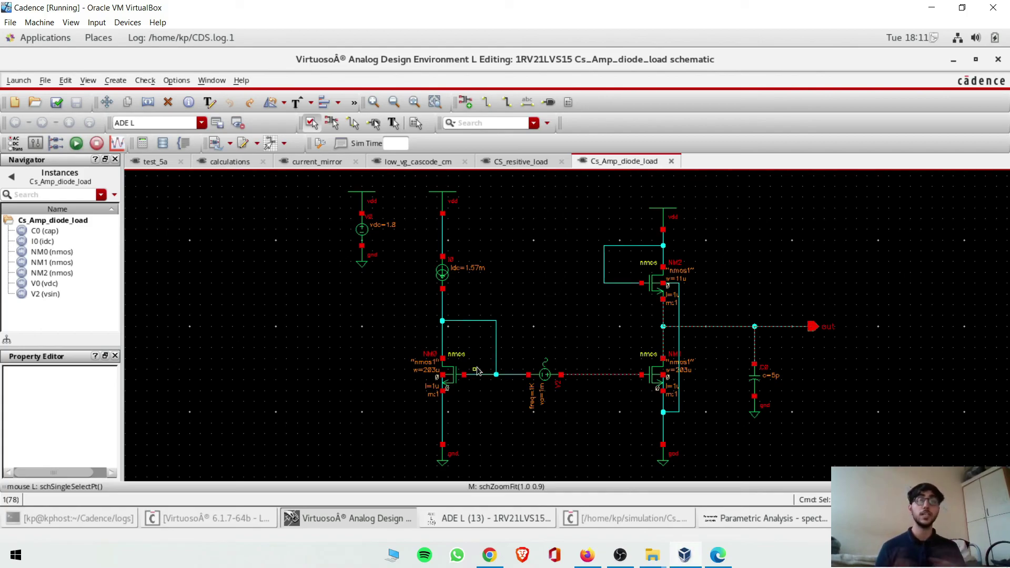
{"action": "left_click", "coordinate": [503, 161]}
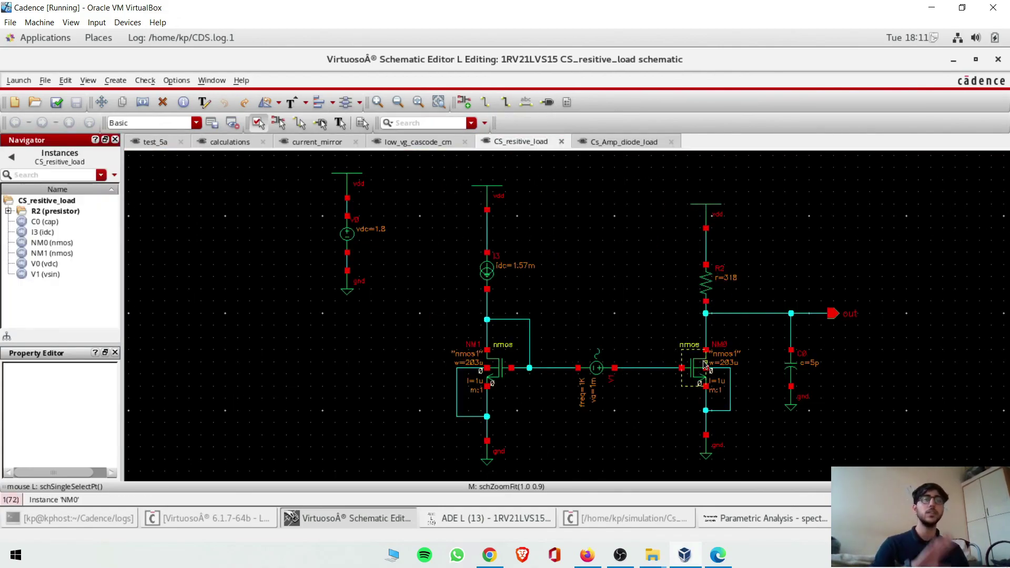
{"action": "left_click", "coordinate": [623, 142]}
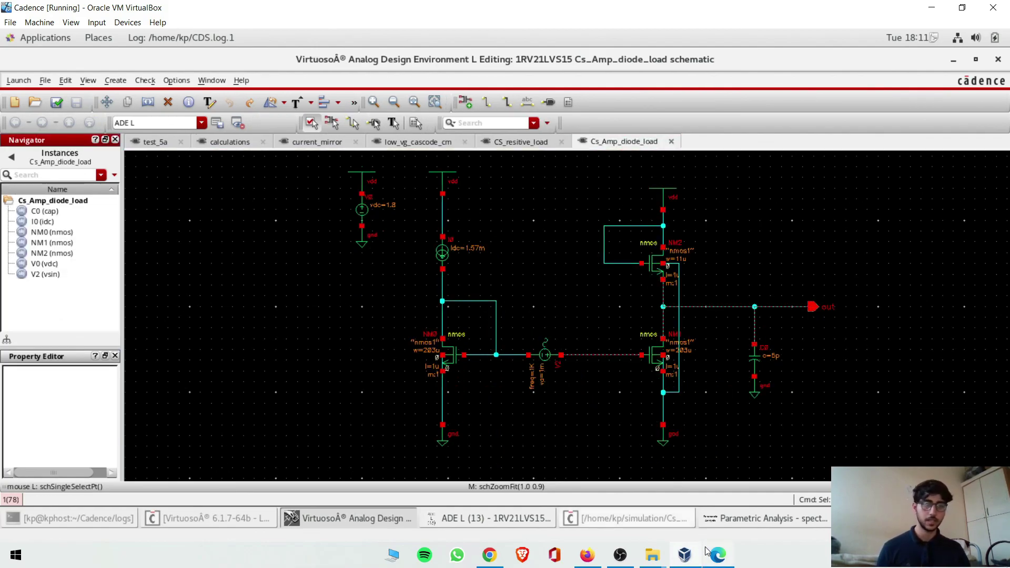